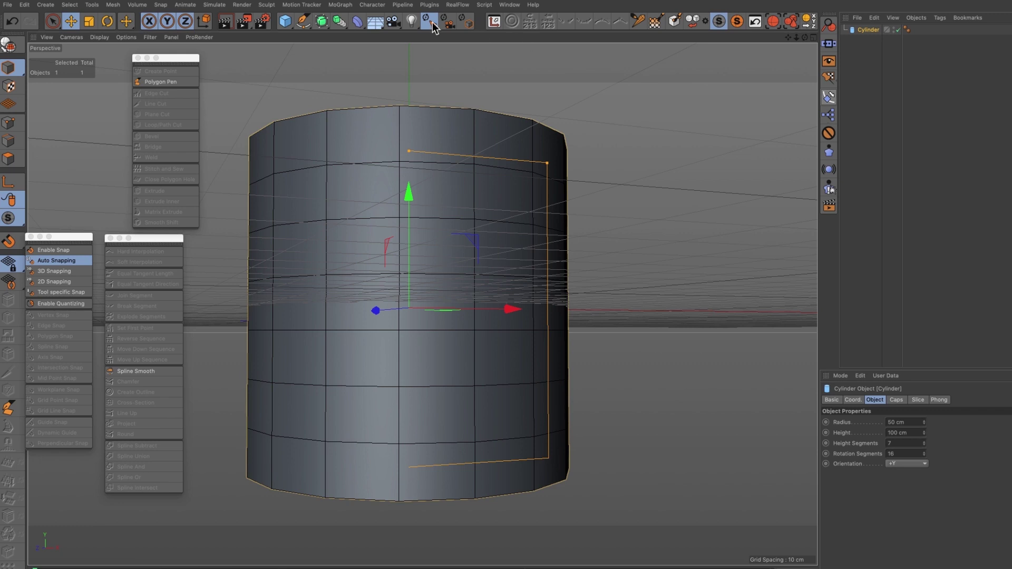
- Set the cylinder's height segments to 6
{"action": "left_click", "coordinate": [925, 442]}
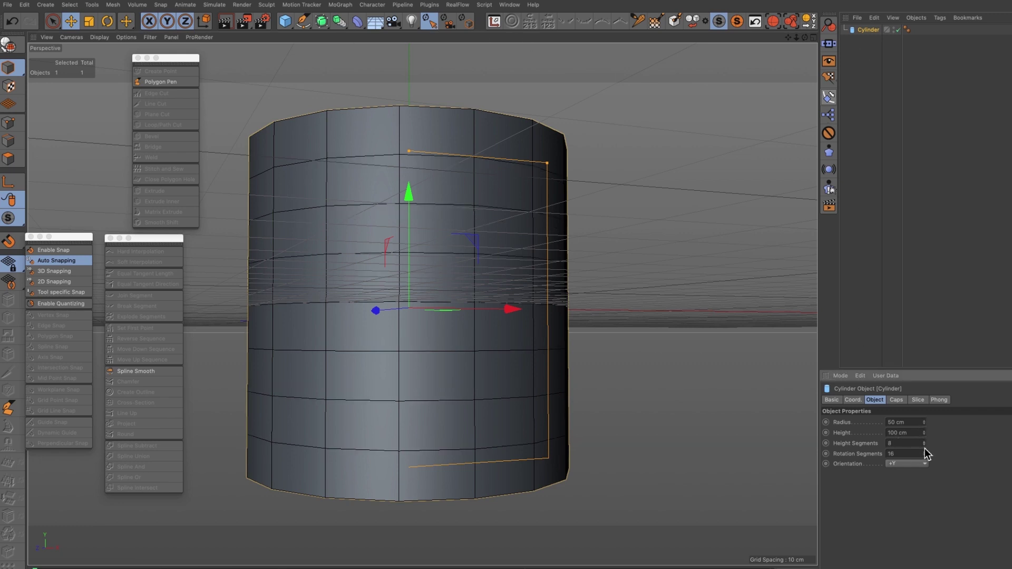
{"action": "left_click", "coordinate": [924, 445]}
{"action": "left_click", "coordinate": [925, 446]}
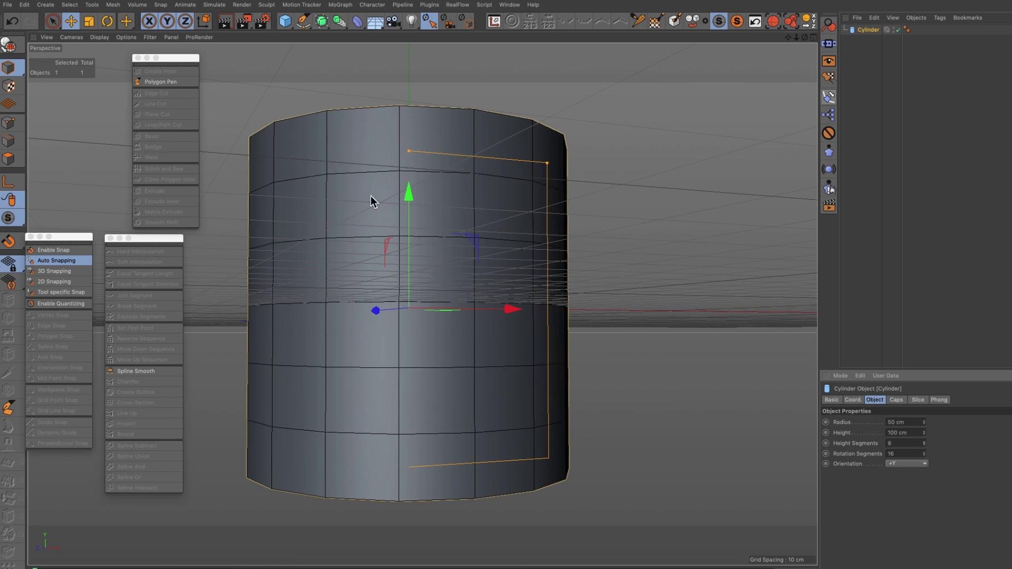
- Add an n-side spline with 8 sides and a radius of 35 cm
{"action": "left_click_drag", "start_coordinate": [304, 22], "coordinate": [420, 98]}
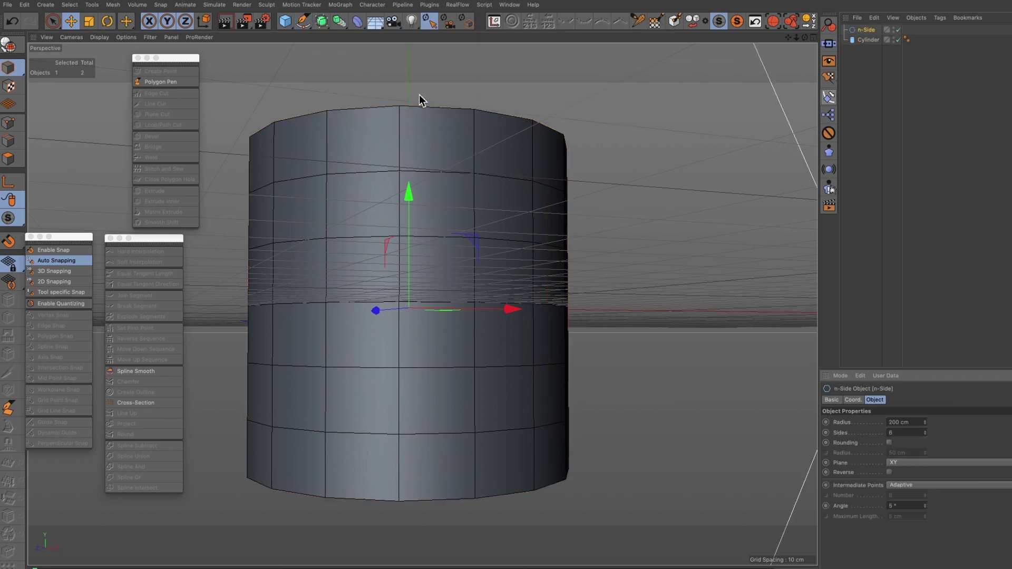
{"action": "left_click", "coordinate": [926, 431]}
{"action": "left_click", "coordinate": [926, 431]}
{"action": "left_click", "coordinate": [899, 421]}
{"action": "type", "text": "35"}
{"action": "key", "text": "Return"}
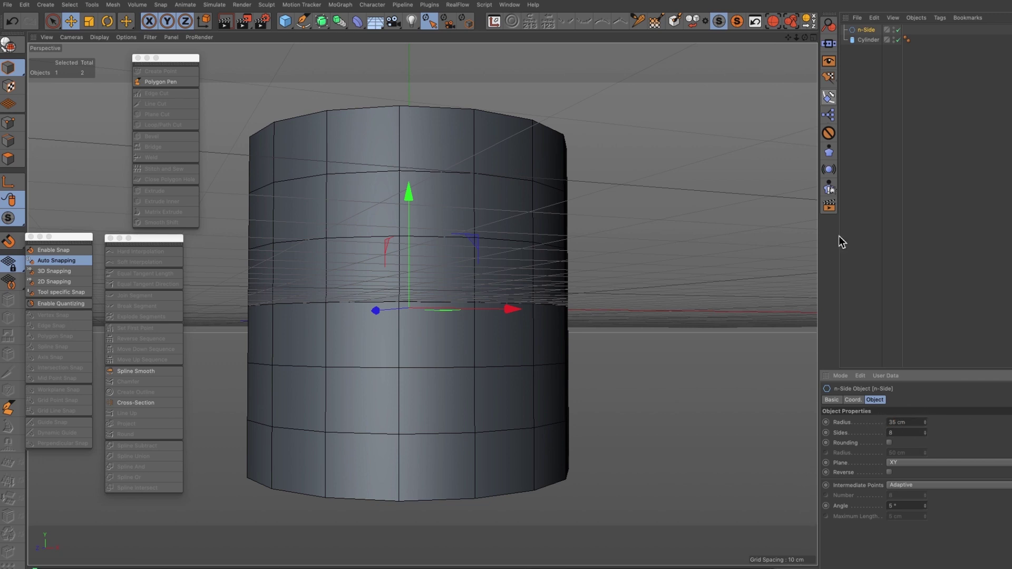
- Move the n-side spline along its Z axis until it sits in front of the cylinder
{"action": "left_click_drag", "start_coordinate": [804, 37], "coordinate": [848, 90]}
{"action": "left_click_drag", "start_coordinate": [268, 180], "coordinate": [423, 264]}
{"action": "left_click_drag", "start_coordinate": [807, 39], "coordinate": [422, 304]}
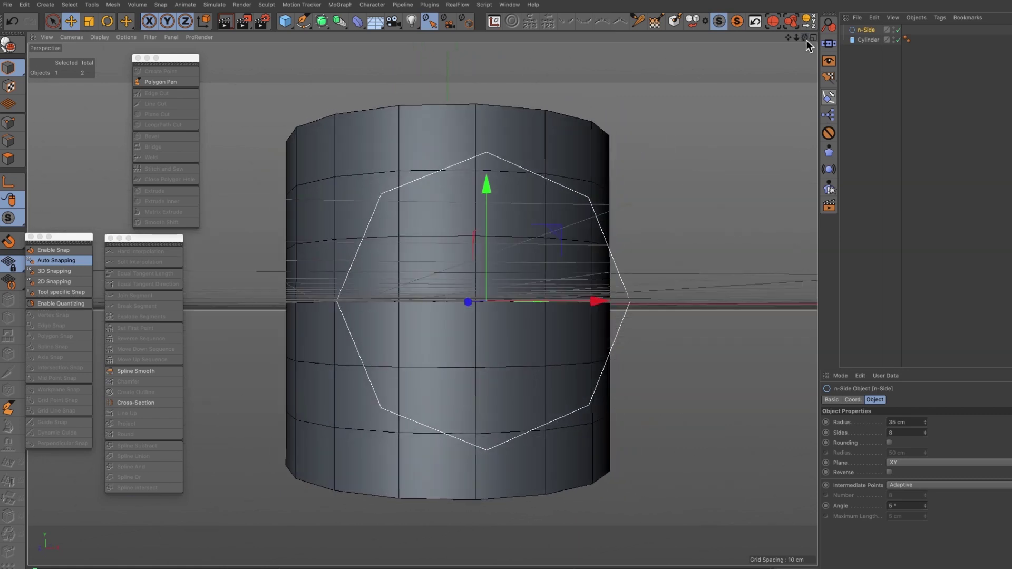
- Reduce the n-side spline's radius to 15 cm
{"action": "left_click_drag", "start_coordinate": [924, 422], "coordinate": [925, 426]}
{"action": "left_click_drag", "start_coordinate": [804, 37], "coordinate": [805, 38]}
{"action": "left_click_drag", "start_coordinate": [422, 304], "coordinate": [422, 304]}
{"action": "left_click", "coordinate": [924, 421]}
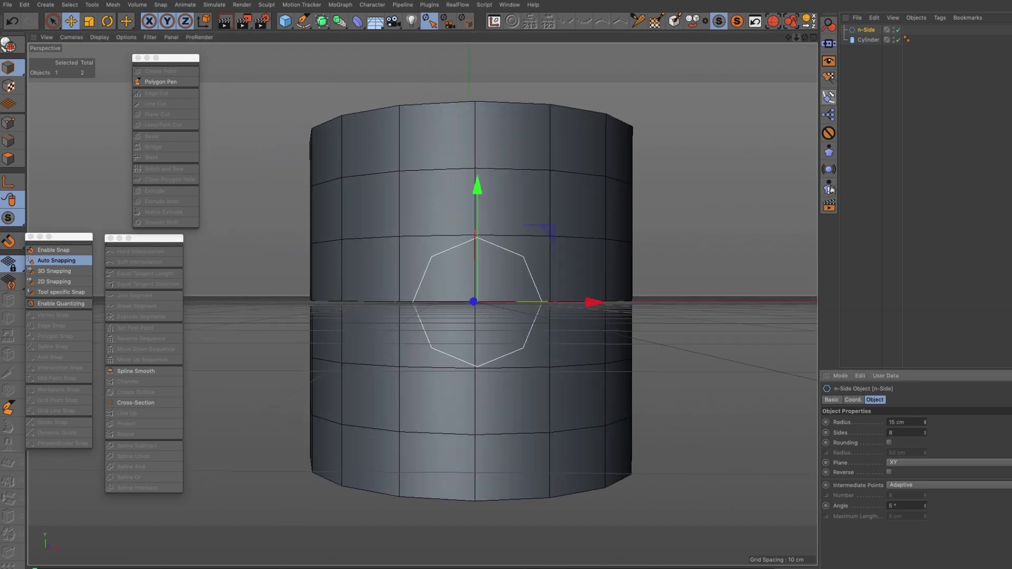
- Show the cylinder and spline in the front view with Gouraud Shading (Lines), using Isoparms replaced by Wireframe display
{"action": "left_click", "coordinate": [812, 38]}
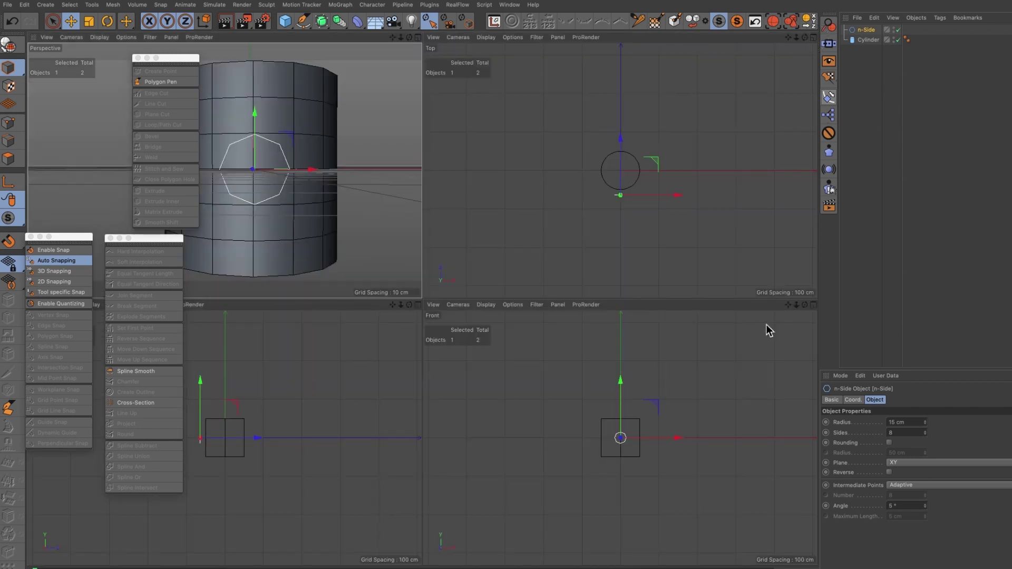
{"action": "left_click", "coordinate": [812, 304]}
{"action": "left_click", "coordinate": [94, 38]}
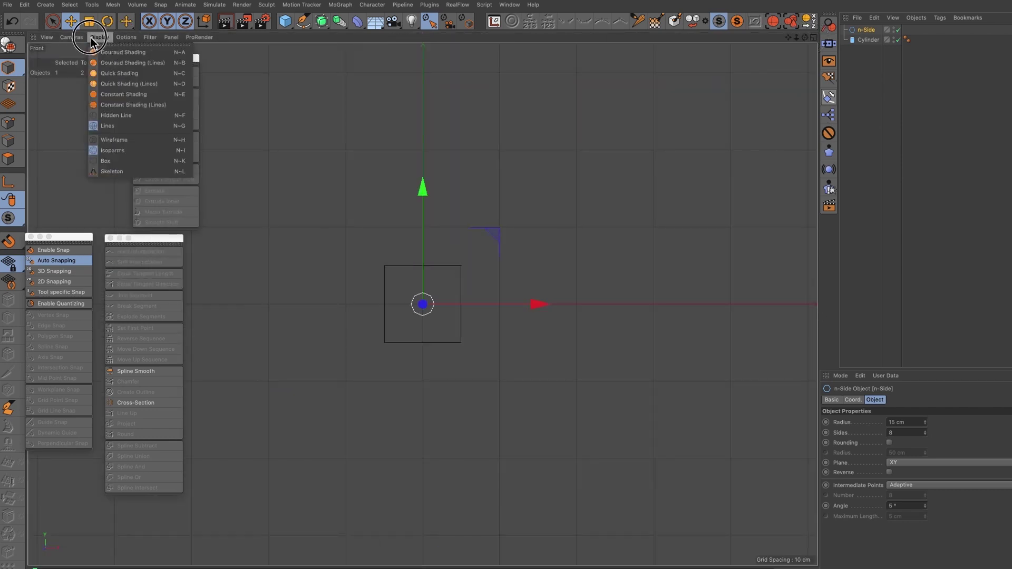
{"action": "left_click", "coordinate": [111, 61]}
{"action": "left_click_drag", "start_coordinate": [795, 38], "coordinate": [820, 42]}
{"action": "left_click", "coordinate": [127, 37]}
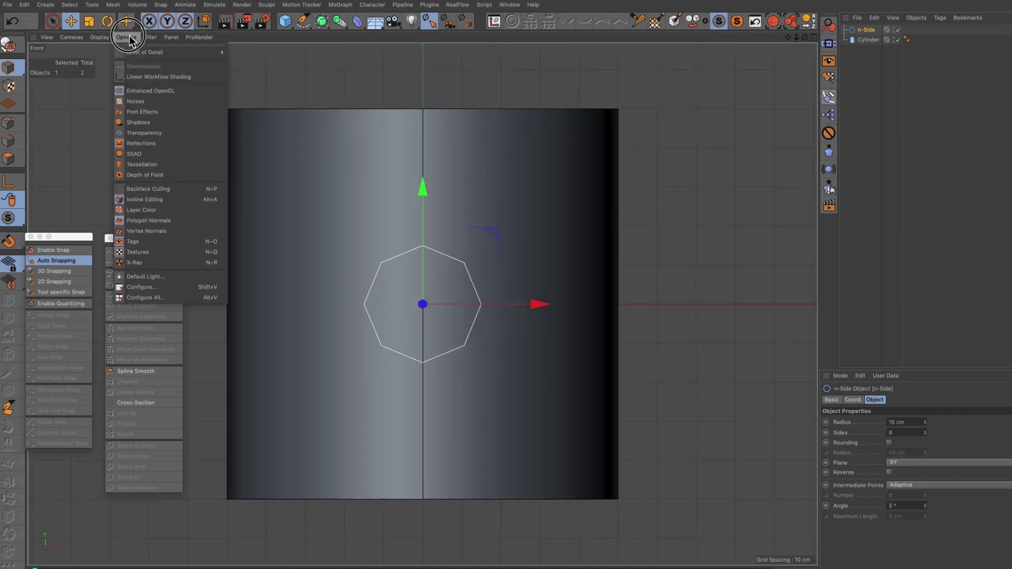
{"action": "mouse_move", "coordinate": [99, 37]}
{"action": "left_click", "coordinate": [118, 150]}
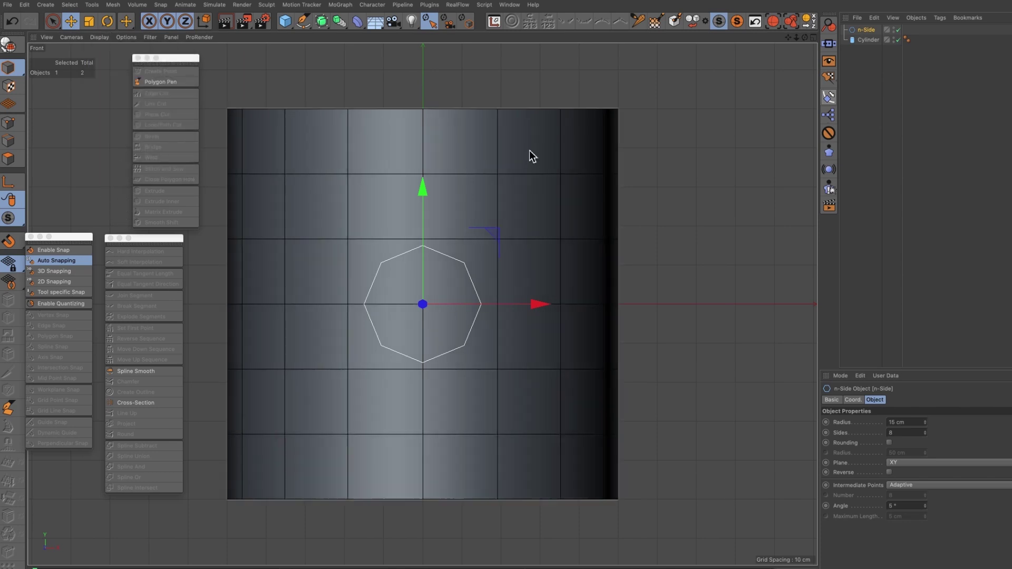
- Set the n-side spline's radius to 16 cm and return to the perspective view
{"action": "left_click", "coordinate": [927, 420]}
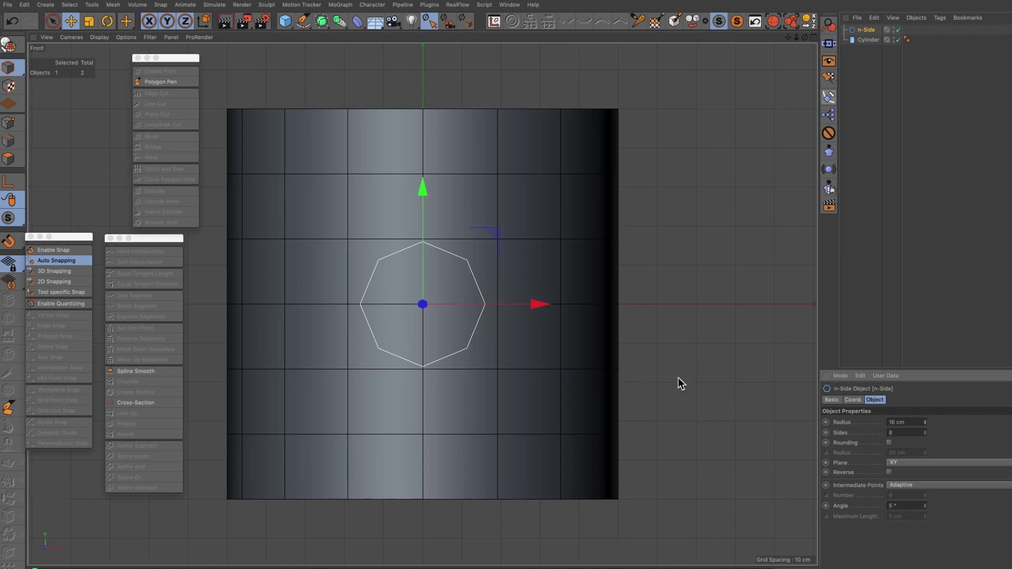
{"action": "left_click", "coordinate": [814, 39]}
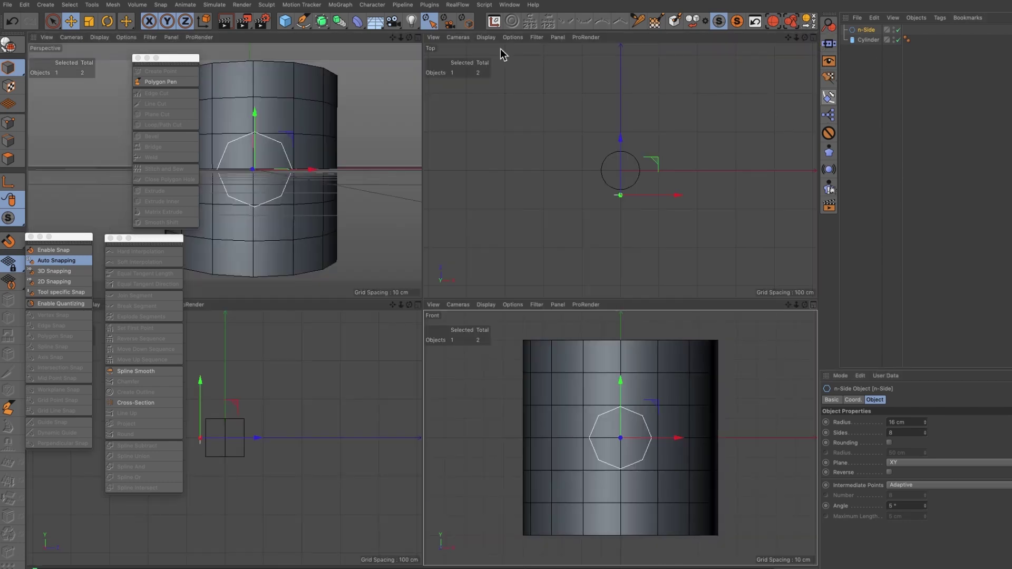
{"action": "left_click", "coordinate": [419, 37]}
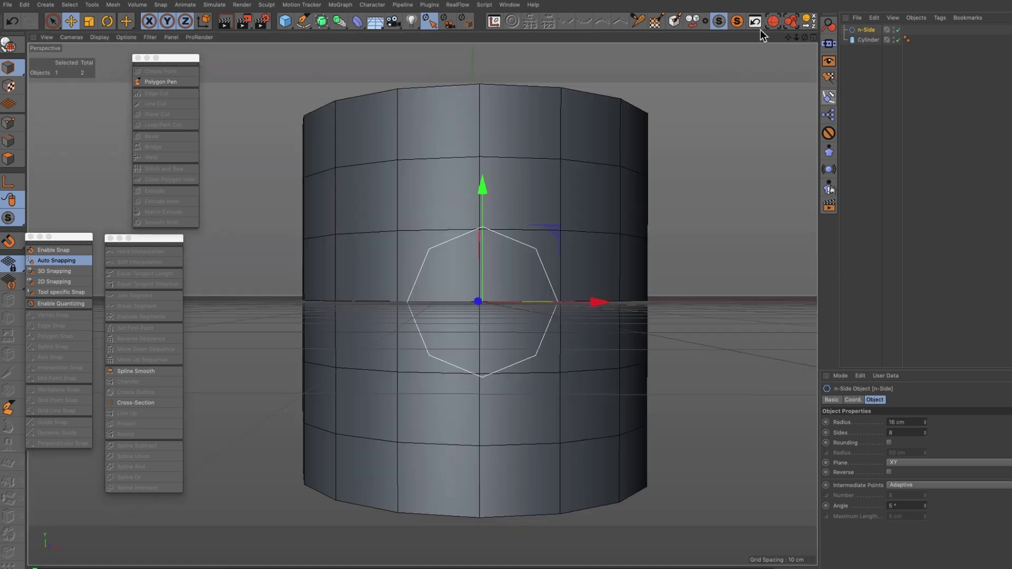
- Convert the cylinder and the n-side spline to editable objects
{"action": "left_click_drag", "start_coordinate": [804, 37], "coordinate": [737, 42]}
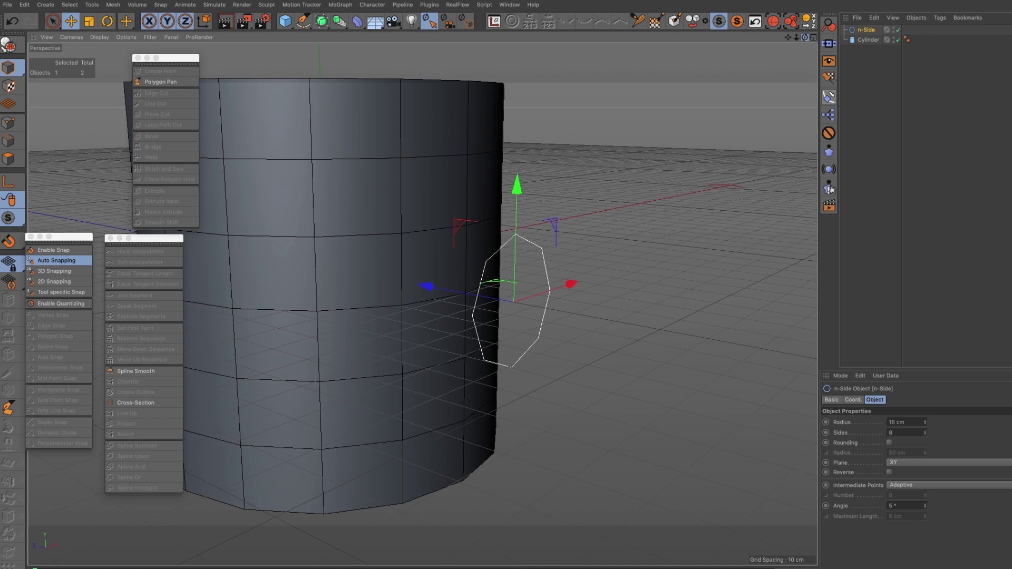
{"action": "left_click_drag", "start_coordinate": [804, 37], "coordinate": [793, 16]}
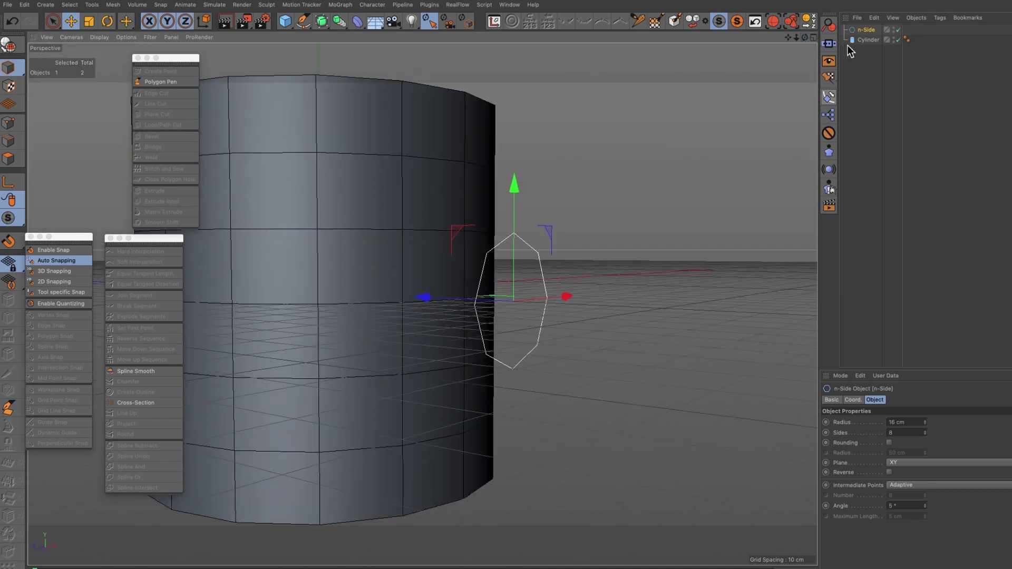
{"action": "left_click", "coordinate": [870, 41]}
{"action": "key", "text": "c"}
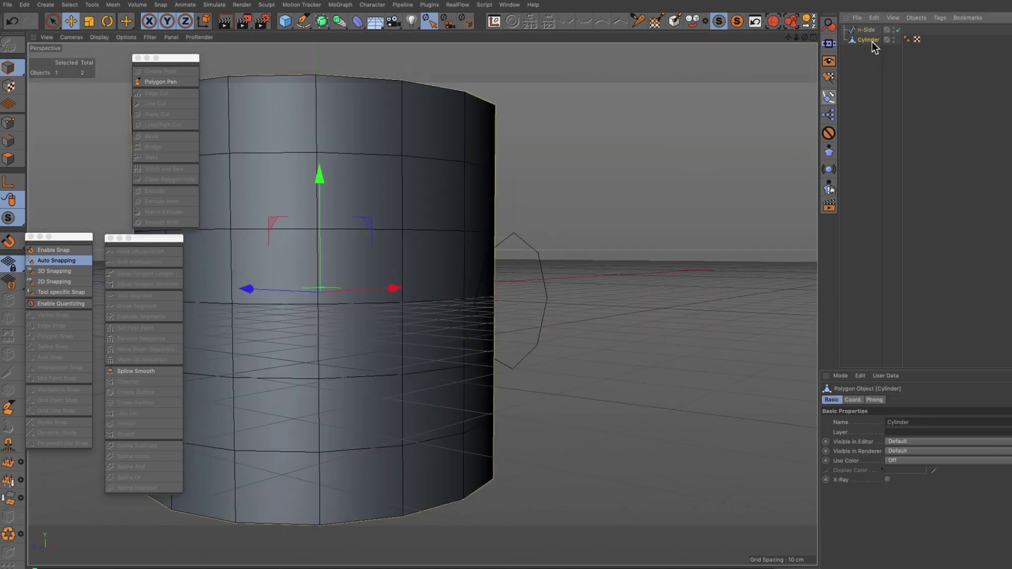
- Project the n-side spline onto the cylinder's surface using the XY Plane mode
{"action": "left_click_drag", "start_coordinate": [795, 37], "coordinate": [814, 39]}
{"action": "left_click", "coordinate": [866, 31]}
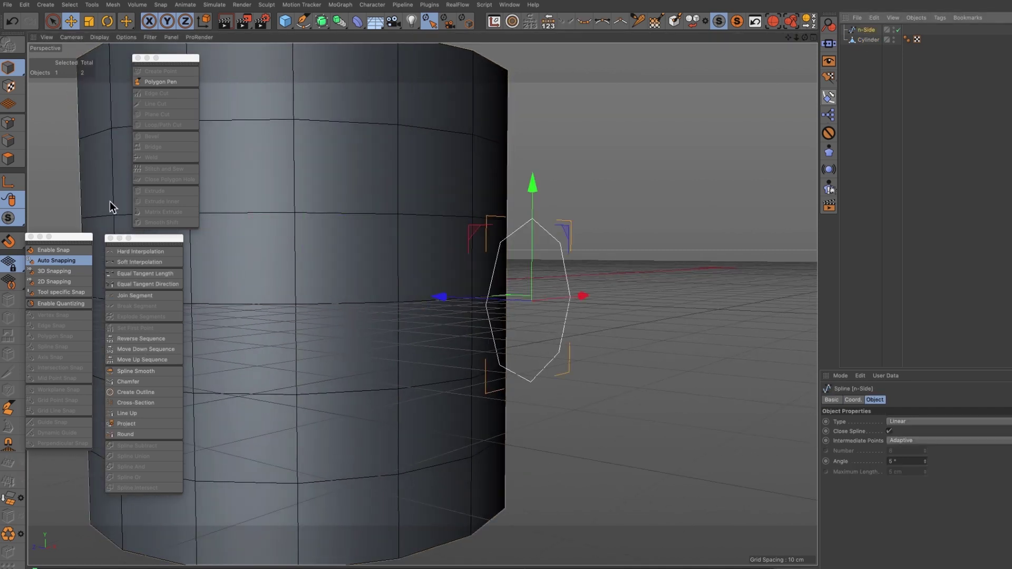
{"action": "left_click", "coordinate": [137, 425]}
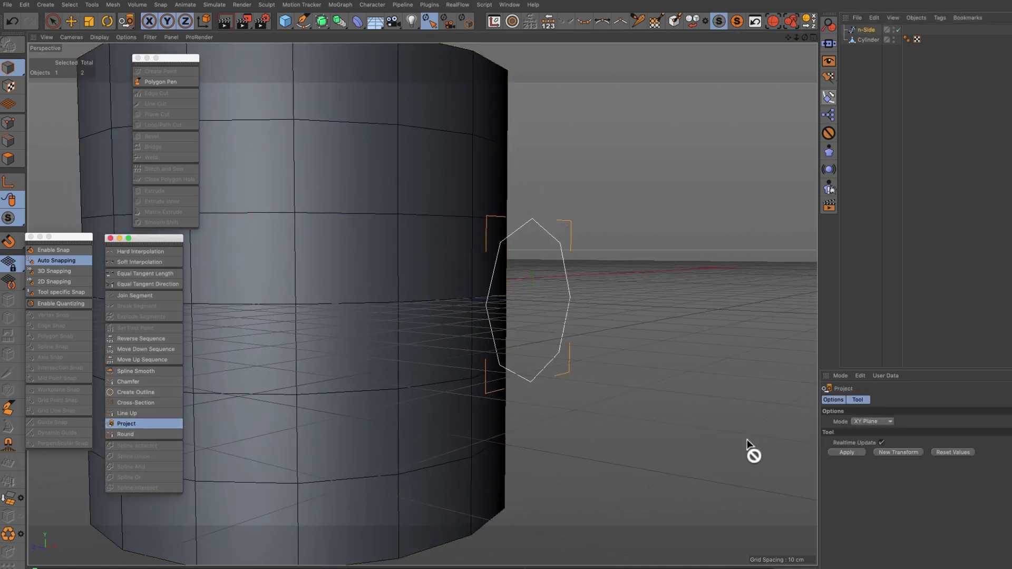
{"action": "left_click", "coordinate": [849, 453]}
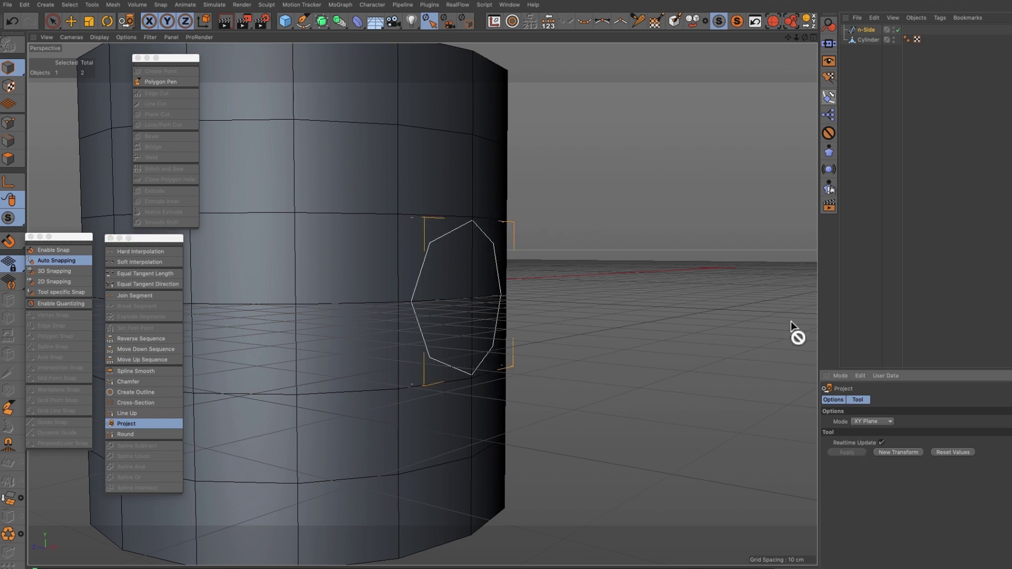
{"action": "left_click_drag", "start_coordinate": [805, 37], "coordinate": [759, 85]}
{"action": "left_click_drag", "start_coordinate": [796, 38], "coordinate": [796, 38]}
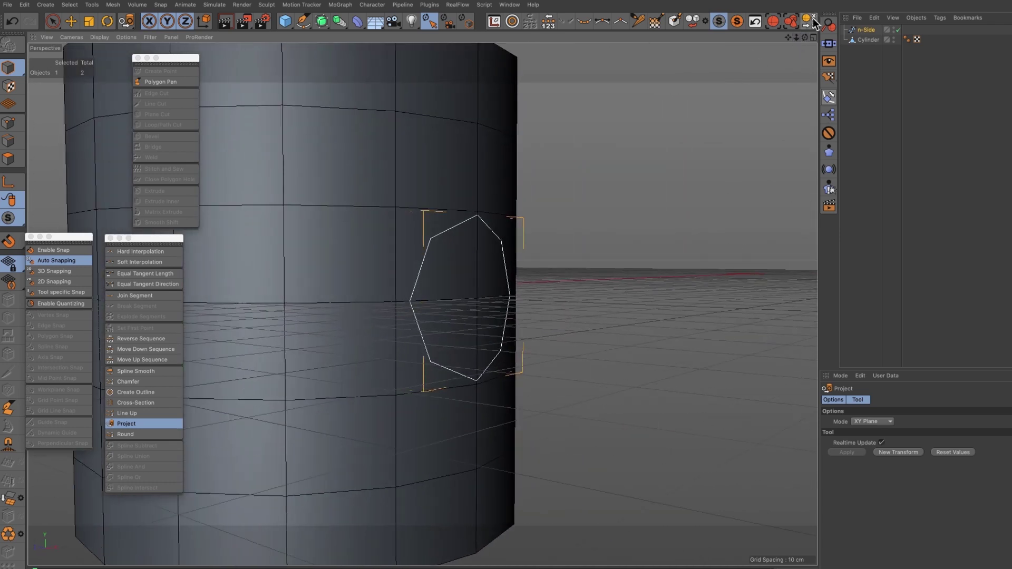
- Select the four cylinder polygons that surround the projected octagon
{"action": "left_click_drag", "start_coordinate": [804, 37], "coordinate": [754, 36]}
{"action": "left_click", "coordinate": [862, 39]}
{"action": "left_click", "coordinate": [9, 159]}
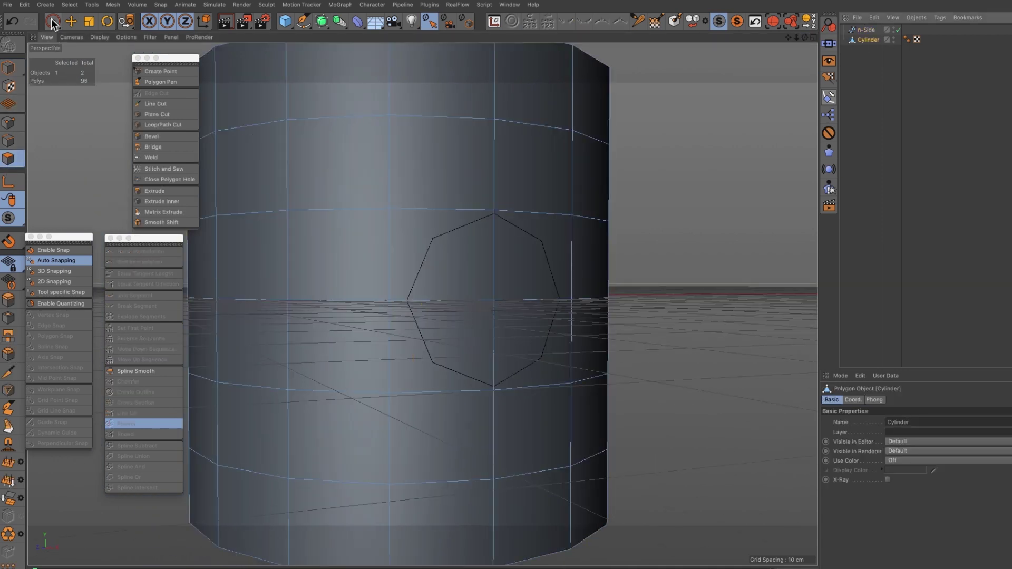
{"action": "left_click", "coordinate": [425, 271]}
{"action": "left_click", "coordinate": [541, 295], "text": "shift"}
{"action": "left_click", "coordinate": [540, 347], "text": "shift"}
{"action": "left_click", "coordinate": [479, 350], "text": "shift"}
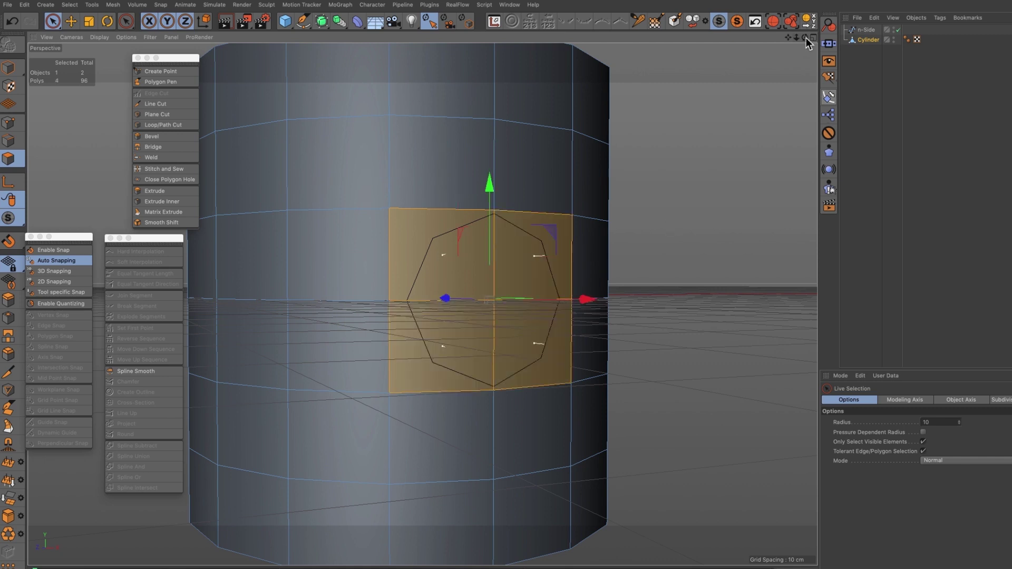
{"action": "left_click_drag", "start_coordinate": [804, 38], "coordinate": [789, 42]}
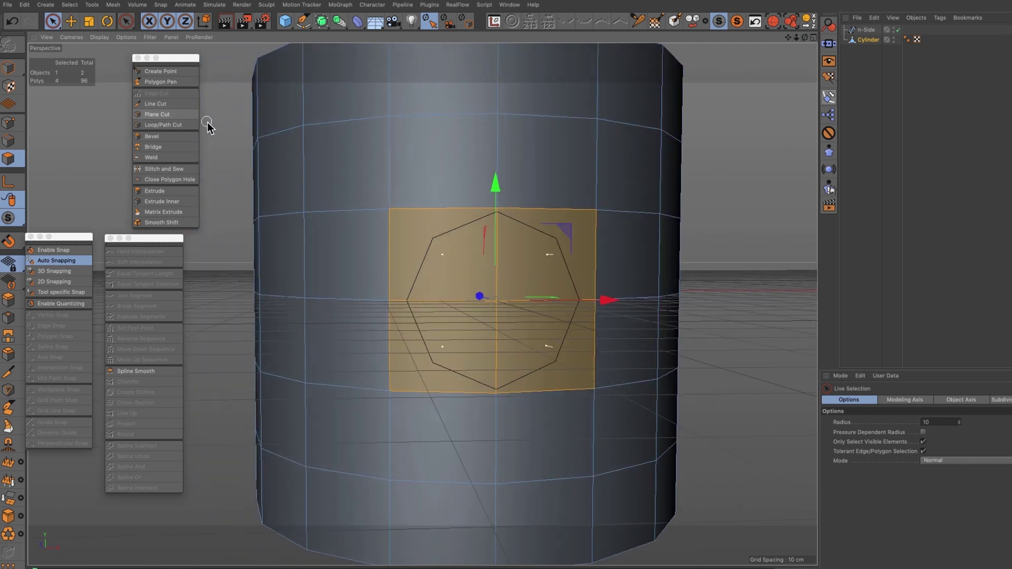
- Cut the upper-left selected polygon along both diagonals with Line Cut
{"action": "left_click", "coordinate": [156, 103]}
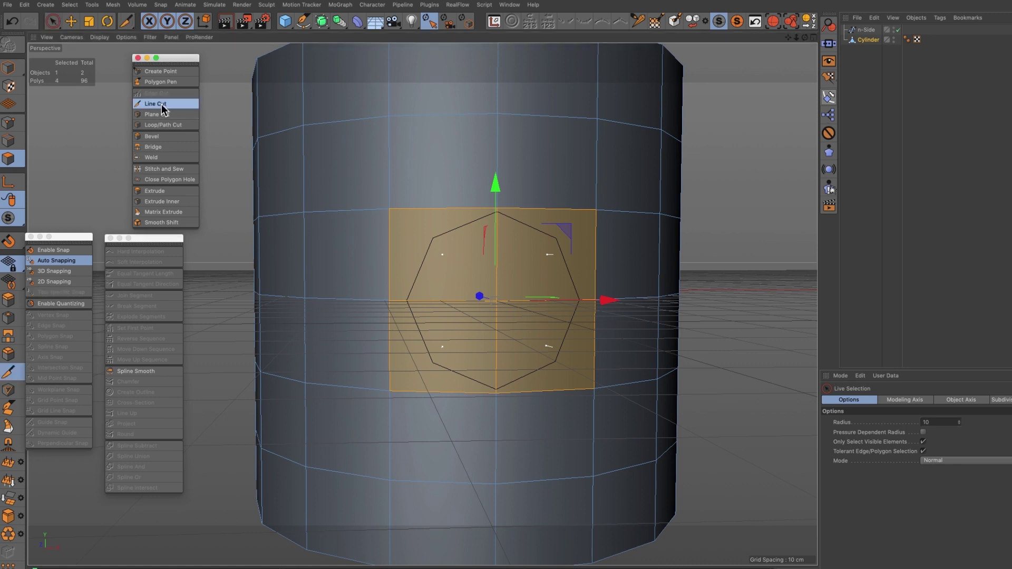
{"action": "left_click", "coordinate": [390, 209]}
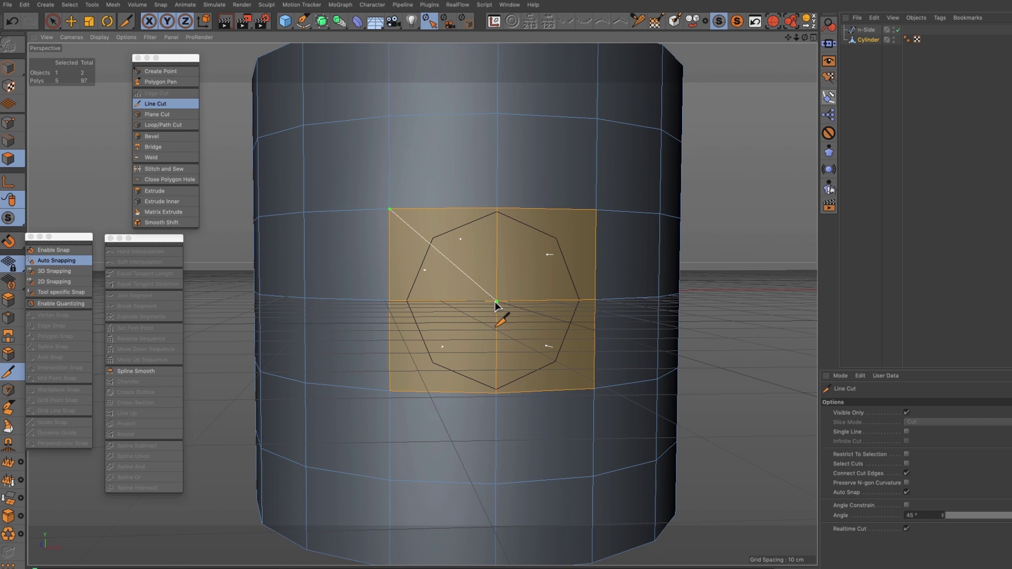
{"action": "left_click", "coordinate": [496, 301]}
{"action": "left_click", "coordinate": [389, 299]}
{"action": "left_click", "coordinate": [495, 207]}
- Cut the upper-right and lower-right selected polygons along both of their diagonals
{"action": "left_click", "coordinate": [496, 301]}
{"action": "left_click", "coordinate": [596, 209]}
{"action": "left_click", "coordinate": [497, 208]}
{"action": "left_click", "coordinate": [595, 301]}
{"action": "left_click", "coordinate": [496, 391]}
{"action": "key", "text": "Escape"}
{"action": "left_click", "coordinate": [497, 301]}
{"action": "left_click", "coordinate": [593, 390]}
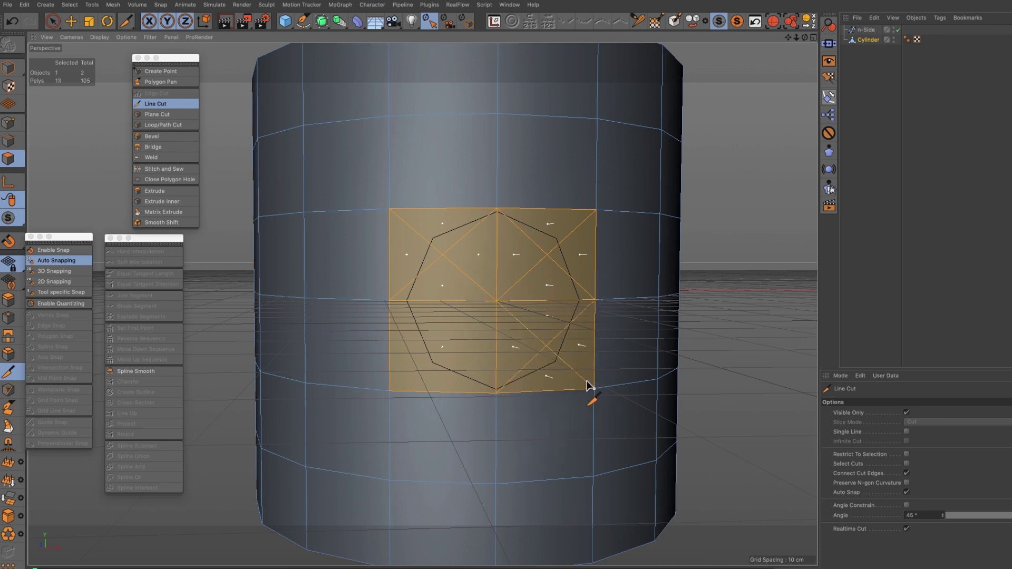
- Cut the lower-left selected polygon along both diagonals
{"action": "left_click", "coordinate": [392, 390]}
{"action": "left_click", "coordinate": [390, 301]}
{"action": "left_click", "coordinate": [497, 392]}
- Delete the point at the centre of the four cut polygons to open a hole in the cylinder
{"action": "left_click_drag", "start_coordinate": [804, 35], "coordinate": [805, 37]}
{"action": "left_click", "coordinate": [53, 21]}
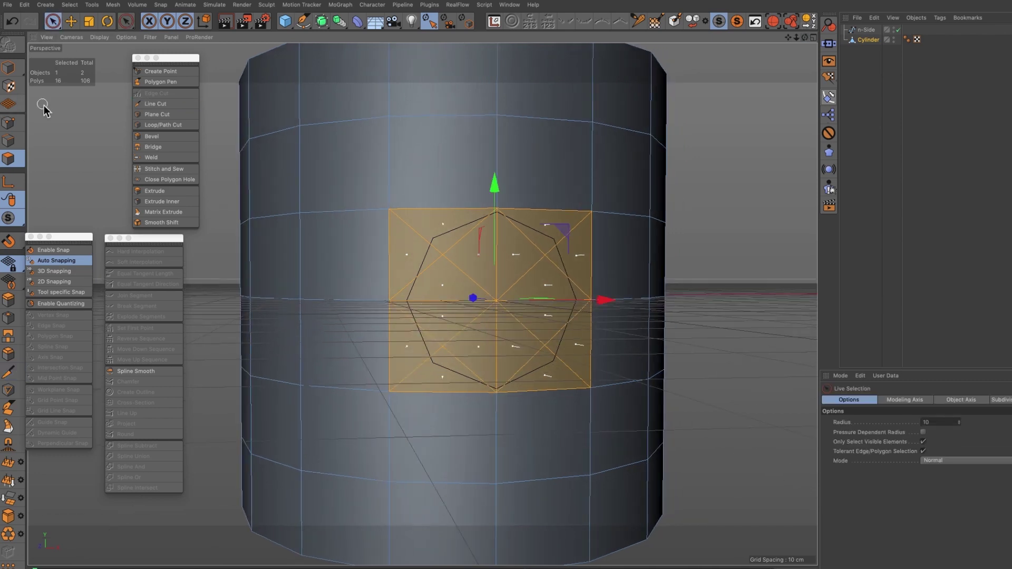
{"action": "left_click", "coordinate": [8, 123]}
{"action": "left_click", "coordinate": [501, 301]}
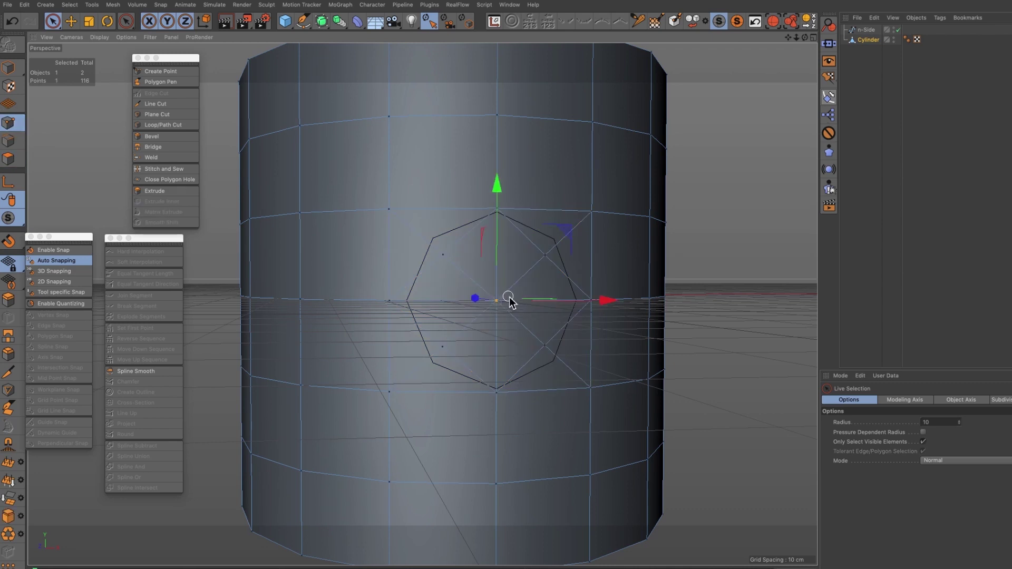
{"action": "key", "text": "Delete"}
- Enable snapping with Spline Snap and move the hole's lower-right point onto the octagon's lower-right corner
{"action": "left_click_drag", "start_coordinate": [805, 37], "coordinate": [806, 37]}
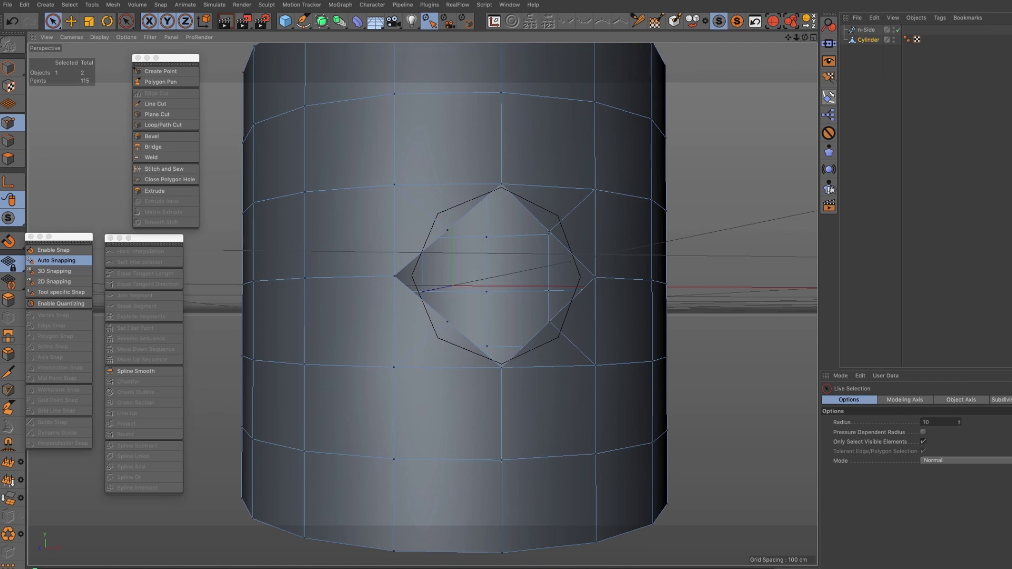
{"action": "scroll", "coordinate": [423, 304], "scroll_direction": "up", "scroll_amount": 4}
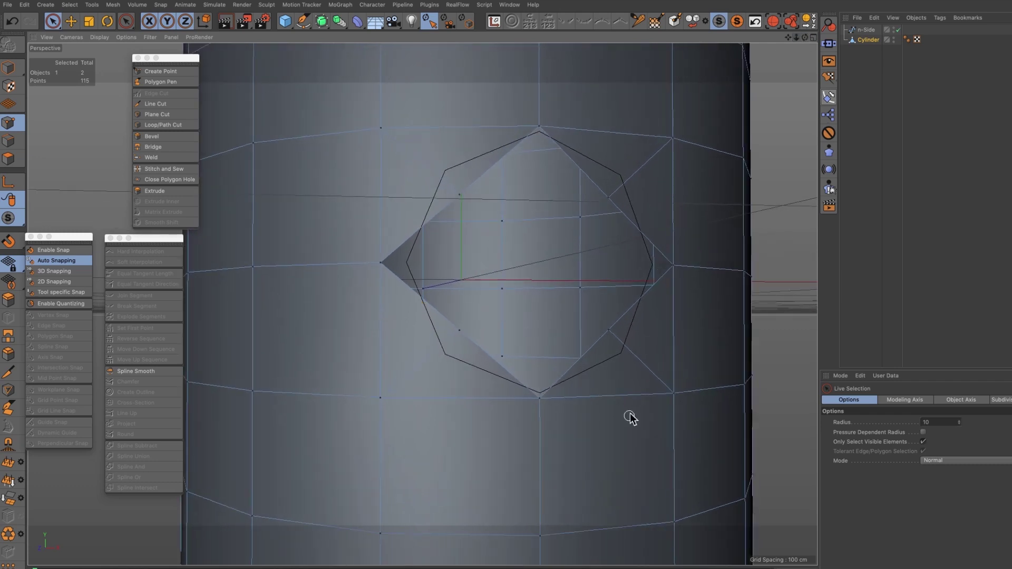
{"action": "left_click", "coordinate": [608, 330]}
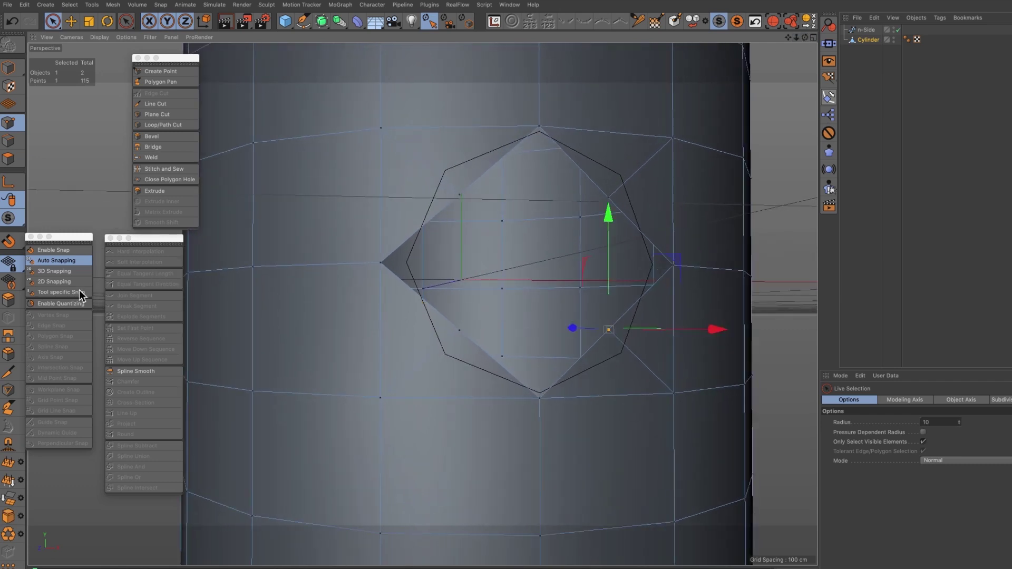
{"action": "left_click", "coordinate": [55, 251]}
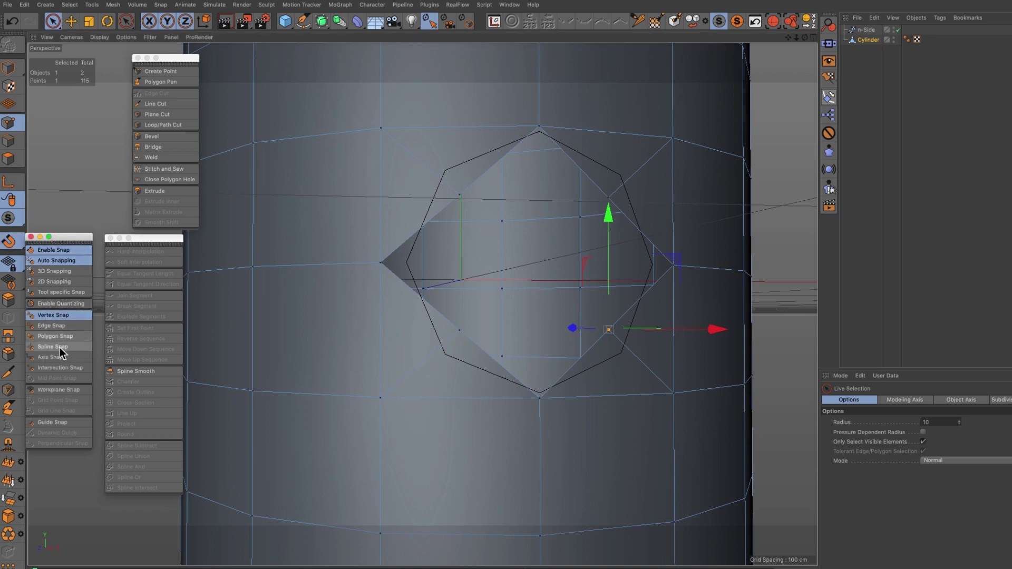
{"action": "left_click", "coordinate": [59, 346]}
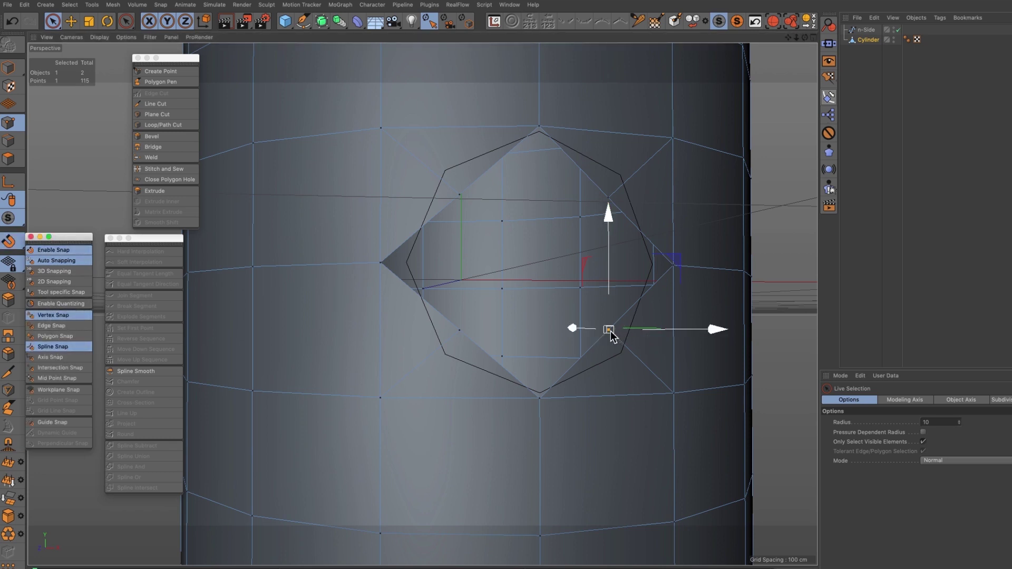
{"action": "left_click_drag", "start_coordinate": [611, 332], "coordinate": [620, 356]}
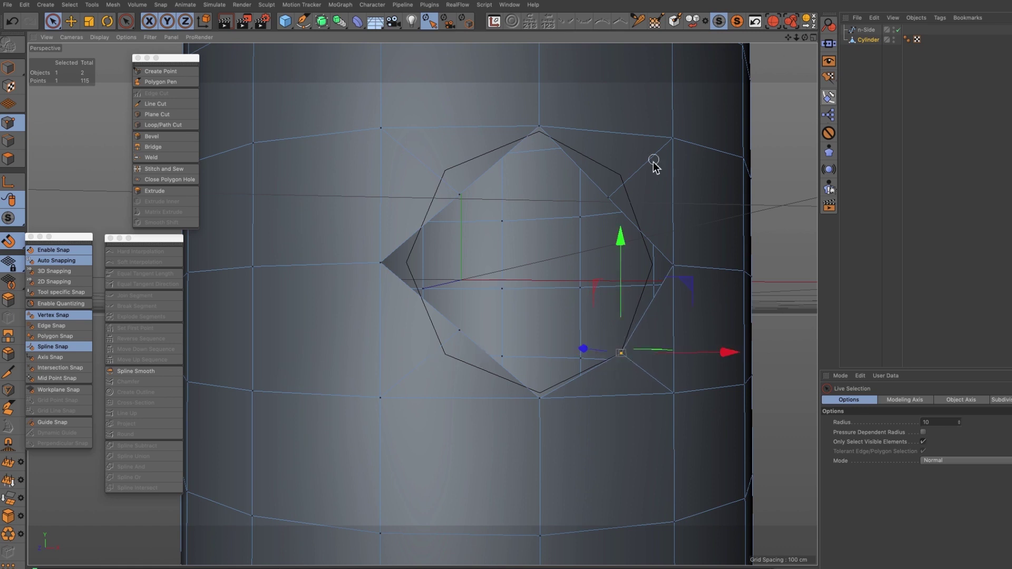
- Snap the hole's upper-right and upper-left points to the matching corners of the octagon spline
{"action": "left_click", "coordinate": [608, 199]}
{"action": "left_click_drag", "start_coordinate": [606, 199], "coordinate": [620, 174]}
{"action": "left_click", "coordinate": [460, 198]}
{"action": "left_click_drag", "start_coordinate": [461, 198], "coordinate": [448, 177]}
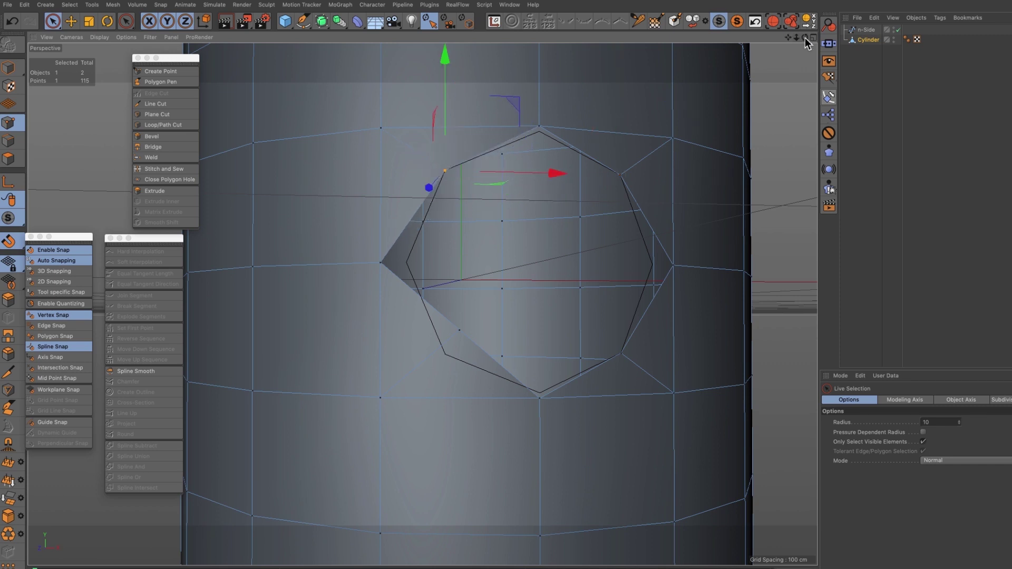
- Snap the hole's lower-left point onto the matching corner of the octagon spline
{"action": "left_click_drag", "start_coordinate": [804, 38], "coordinate": [833, 38]}
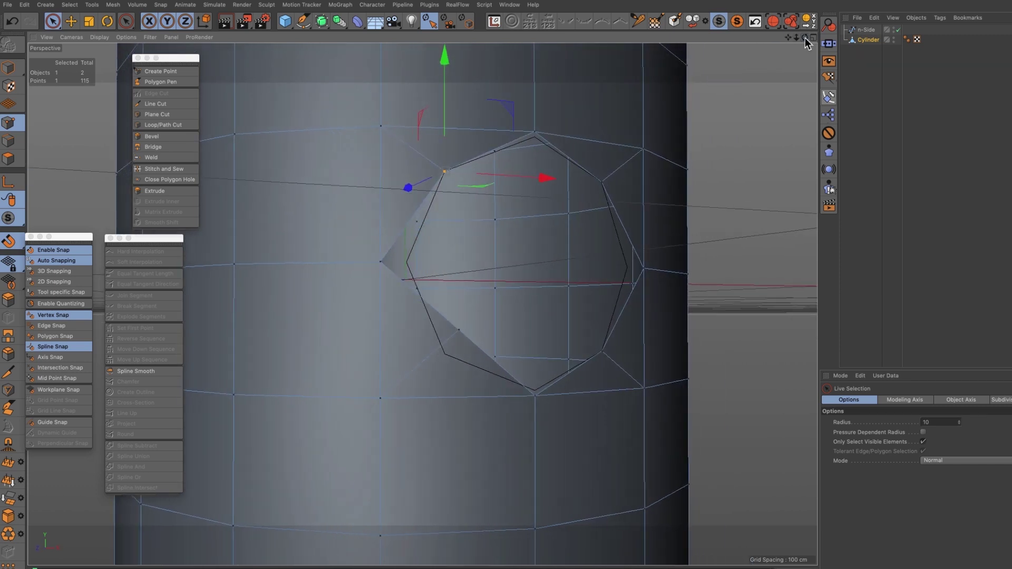
{"action": "left_click", "coordinate": [459, 331]}
{"action": "left_click_drag", "start_coordinate": [458, 331], "coordinate": [447, 354]}
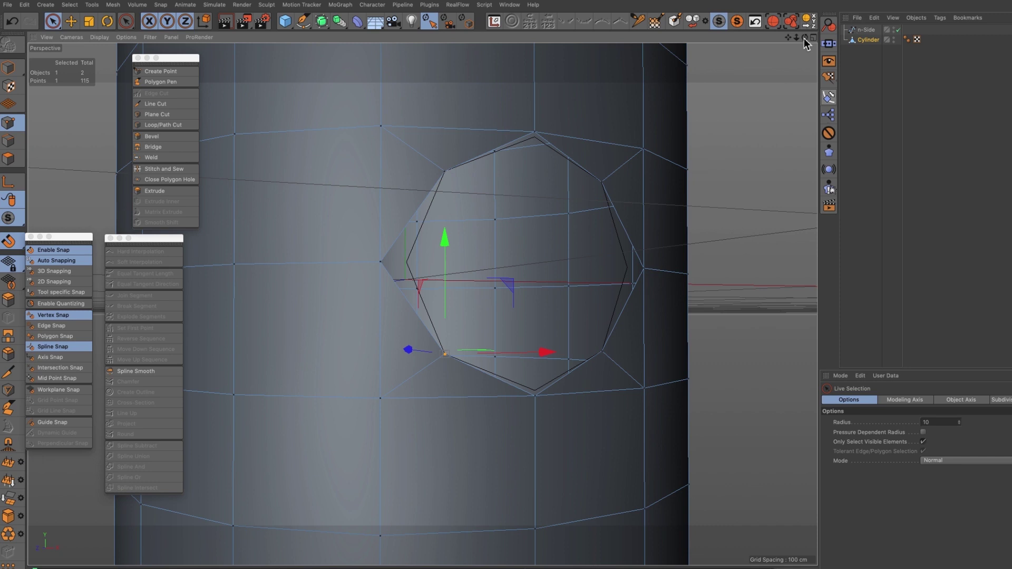
- Create one new point on each of the four slanted hole edges, two on the left side and two on the right
{"action": "mouse_move", "coordinate": [804, 37]}
{"action": "left_mouse_down"}
{"action": "mouse_move", "coordinate": [825, 46]}
{"action": "mouse_move", "coordinate": [815, 39]}
{"action": "left_mouse_up"}
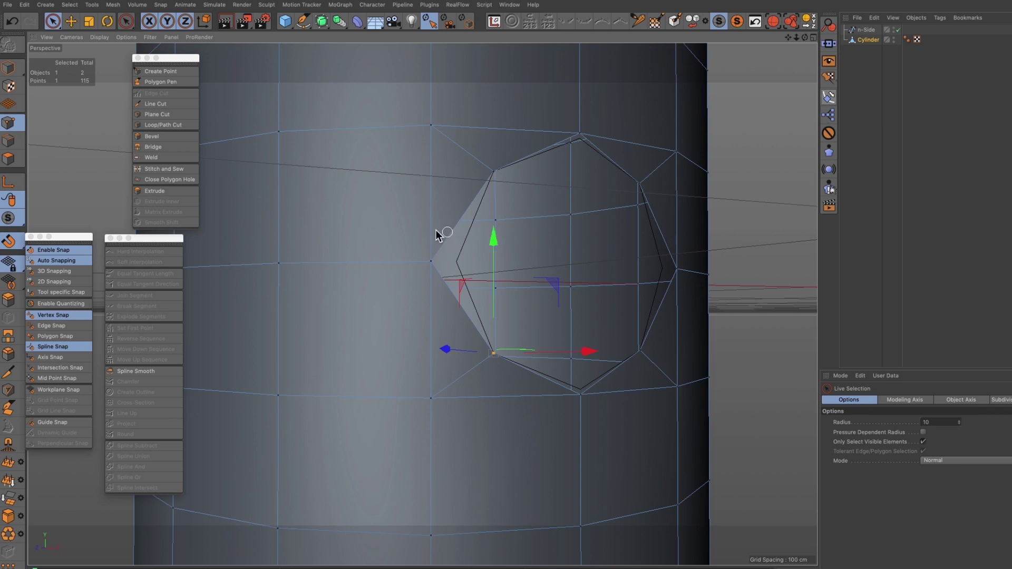
{"action": "left_click", "coordinate": [166, 71]}
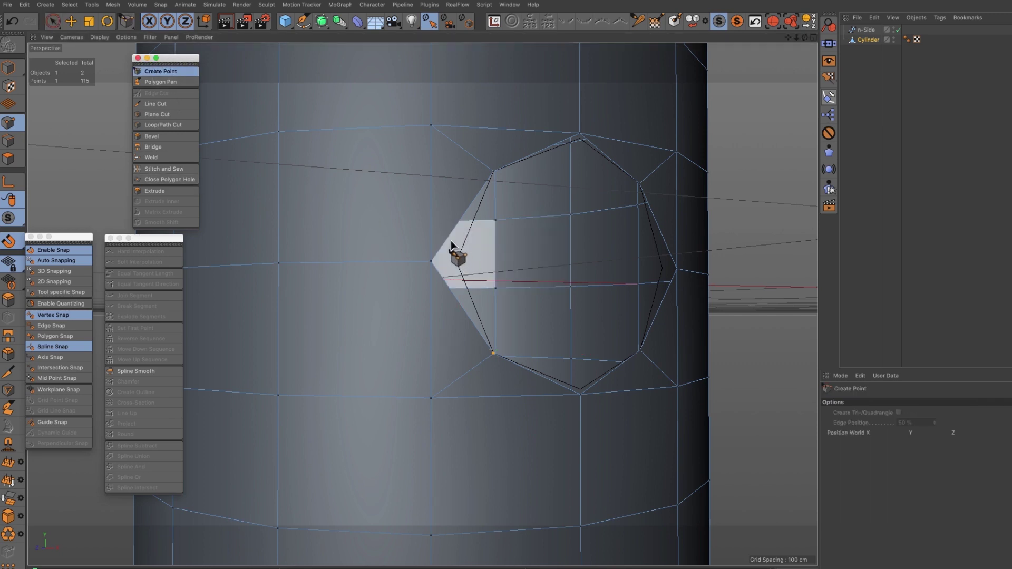
{"action": "left_click", "coordinate": [447, 237]}
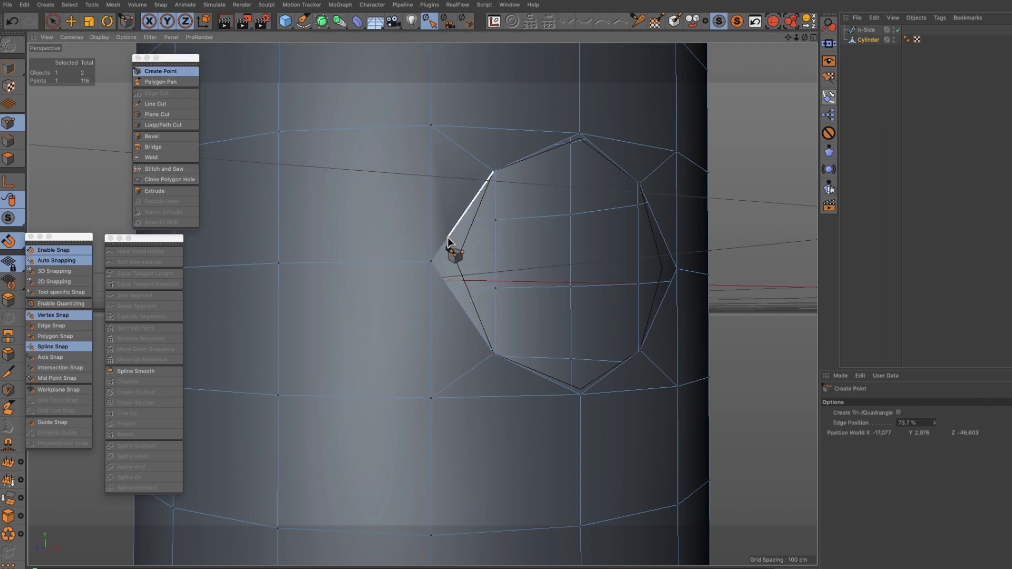
{"action": "left_click", "coordinate": [457, 299]}
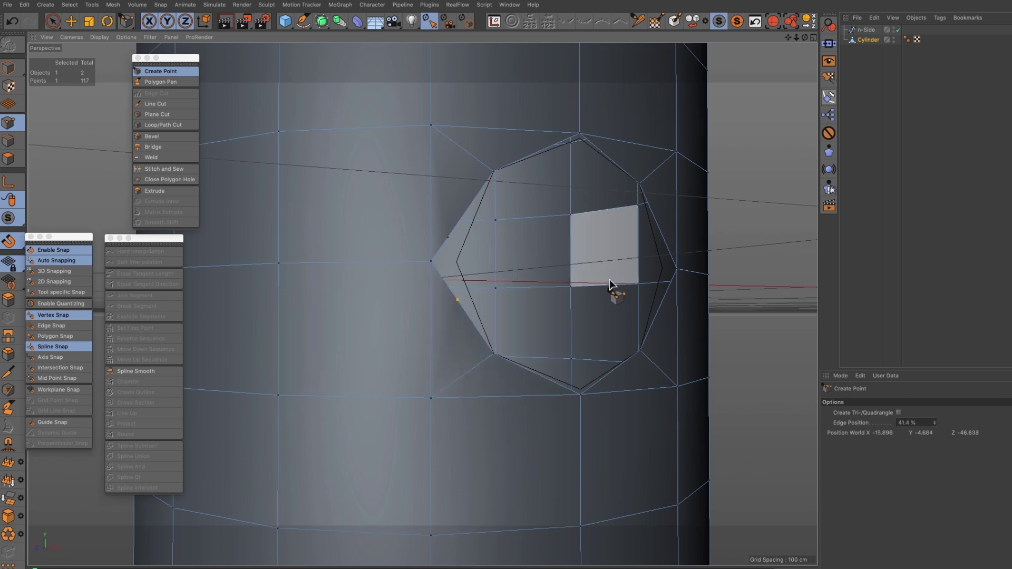
{"action": "left_click", "coordinate": [661, 232]}
{"action": "left_click", "coordinate": [656, 315]}
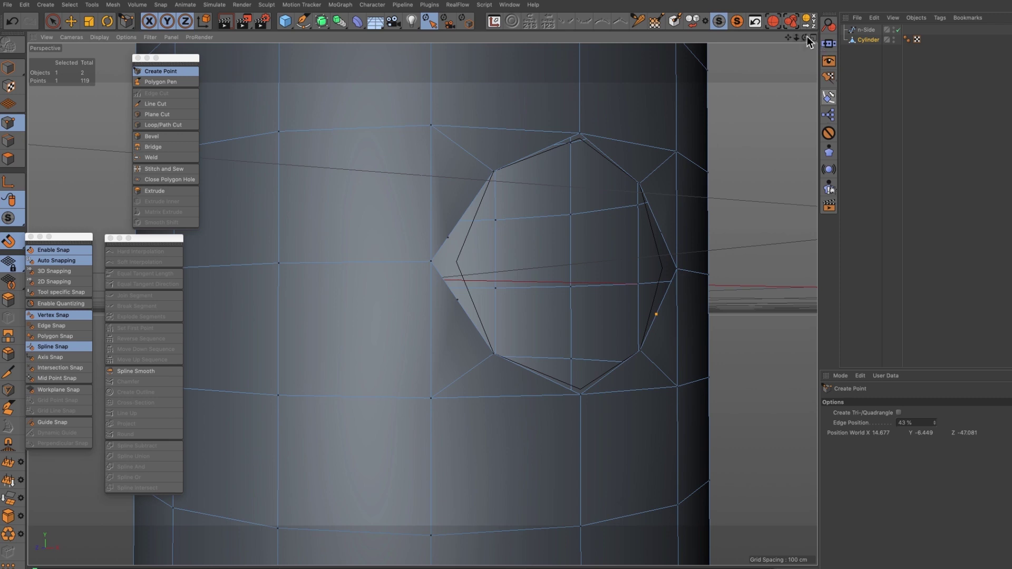
- Move the four new points individually onto the steep left and right sides of the octagon spline
{"action": "mouse_move", "coordinate": [804, 37]}
{"action": "left_mouse_down"}
{"action": "mouse_move", "coordinate": [775, 37]}
{"action": "mouse_move", "coordinate": [801, 38]}
{"action": "mouse_move", "coordinate": [774, 42]}
{"action": "mouse_move", "coordinate": [789, 42]}
{"action": "left_mouse_up"}
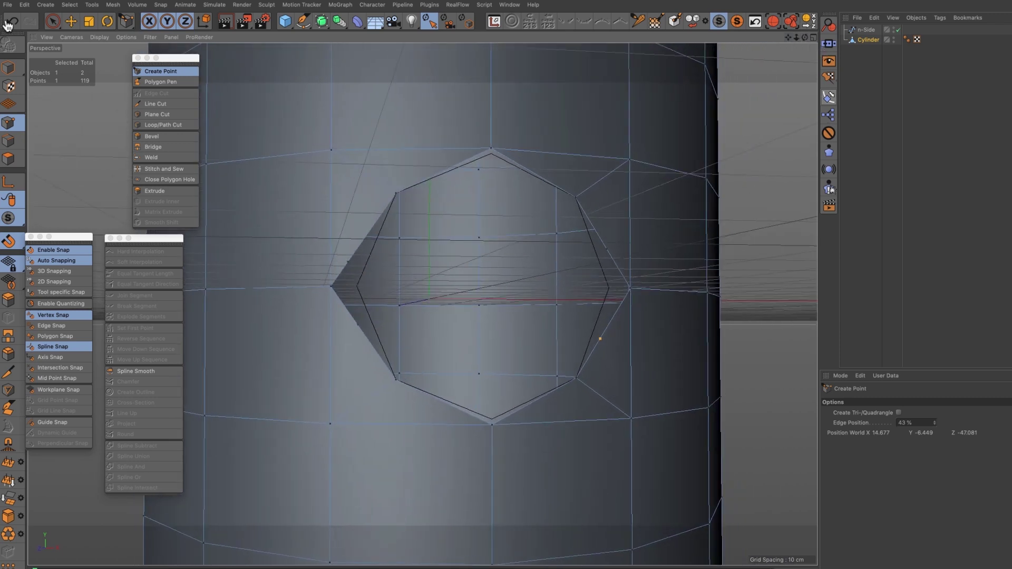
{"action": "left_click", "coordinate": [52, 21]}
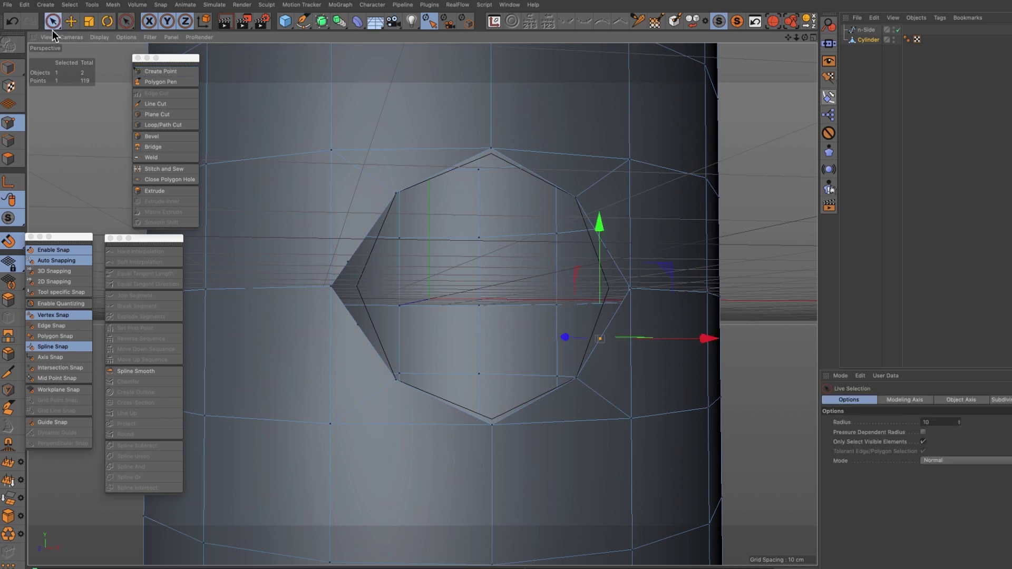
{"action": "left_click", "coordinate": [358, 327]}
{"action": "left_click_drag", "start_coordinate": [359, 326], "coordinate": [371, 325]}
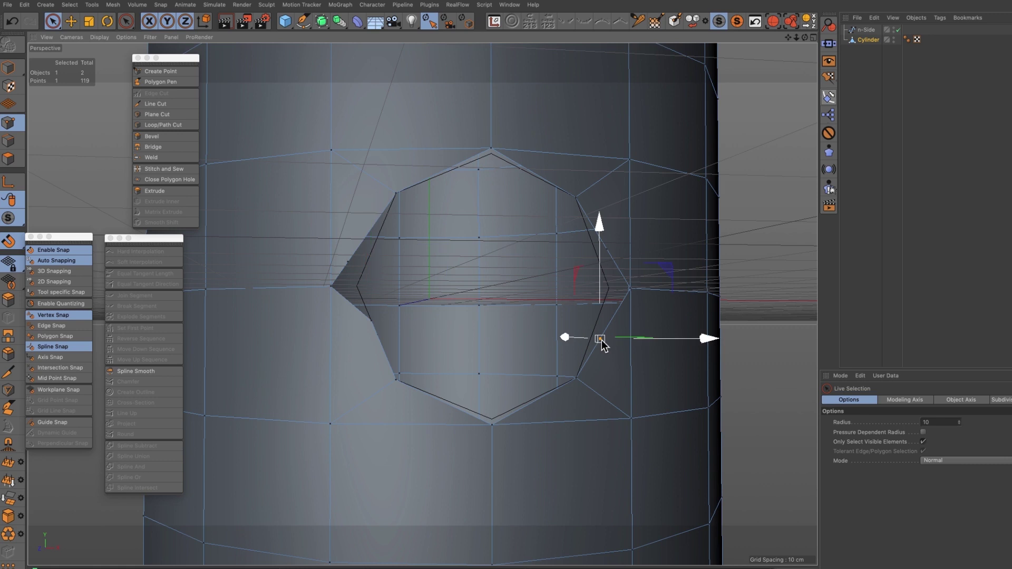
{"action": "left_click_drag", "start_coordinate": [604, 345], "coordinate": [597, 332]}
{"action": "left_click_drag", "start_coordinate": [607, 251], "coordinate": [603, 260]}
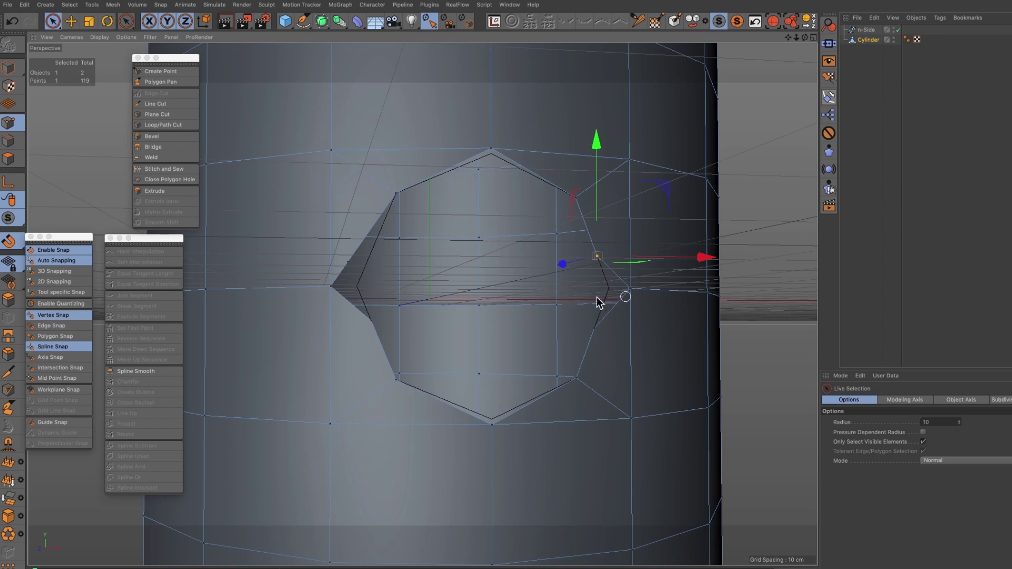
{"action": "left_click", "coordinate": [349, 262]}
{"action": "left_click_drag", "start_coordinate": [349, 264], "coordinate": [366, 263]}
- Snap both new left points to the octagon's left corner and both new right points to its right corner
{"action": "mouse_move", "coordinate": [805, 37]}
{"action": "left_mouse_down"}
{"action": "mouse_move", "coordinate": [701, 38]}
{"action": "mouse_move", "coordinate": [790, 39]}
{"action": "left_mouse_up"}
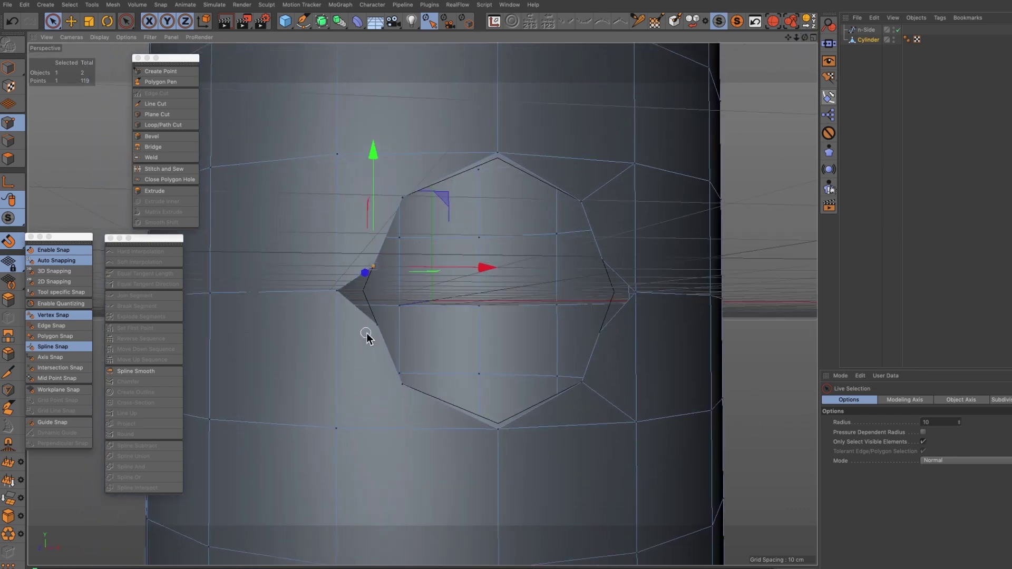
{"action": "left_click_drag", "start_coordinate": [373, 323], "coordinate": [357, 292]}
{"action": "left_click", "coordinate": [373, 267]}
{"action": "left_click", "coordinate": [600, 333]}
{"action": "left_click_drag", "start_coordinate": [600, 332], "coordinate": [614, 293]}
{"action": "left_click", "coordinate": [602, 263]}
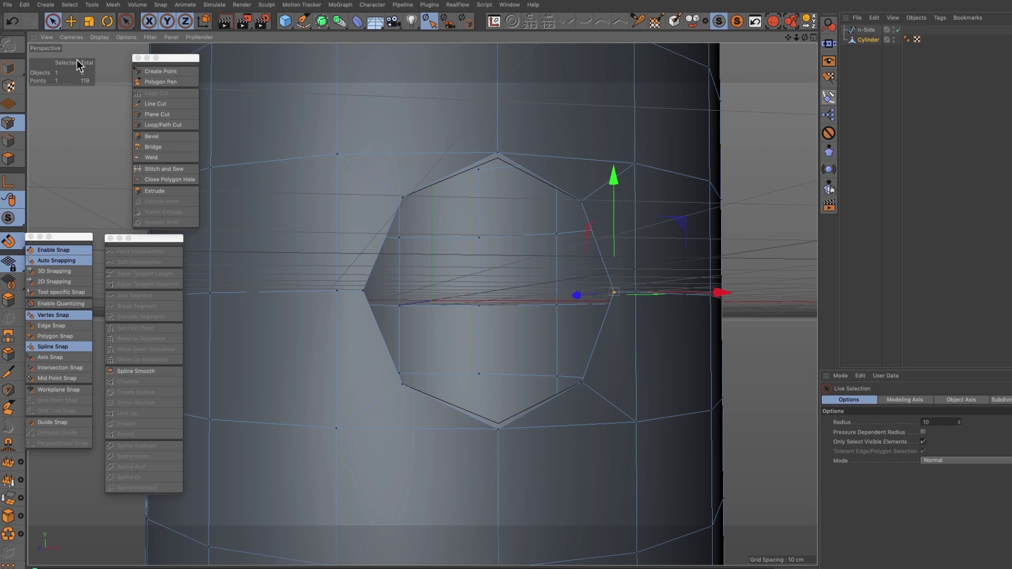
- Select the two overlapping points at the octagon's left corner with Rectangle Selection and weld them into one
{"action": "left_click_drag", "start_coordinate": [52, 21], "coordinate": [111, 62]}
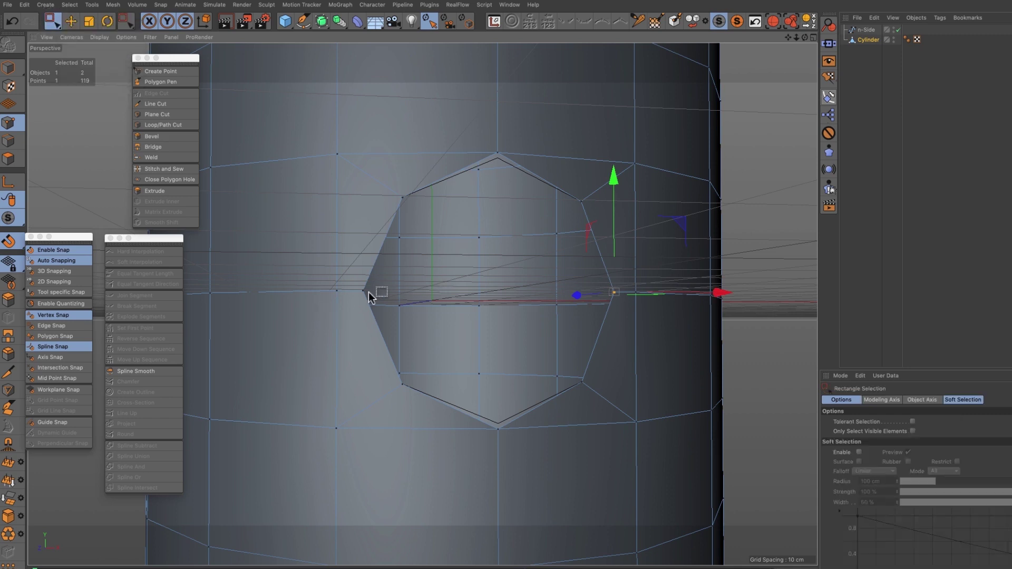
{"action": "left_click_drag", "start_coordinate": [370, 288], "coordinate": [362, 296]}
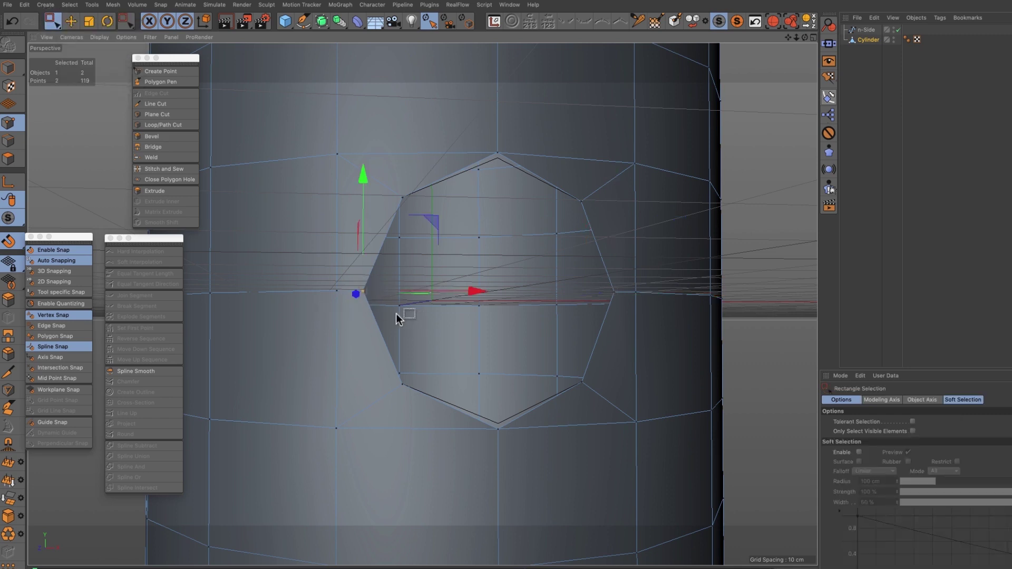
{"action": "left_click", "coordinate": [158, 157]}
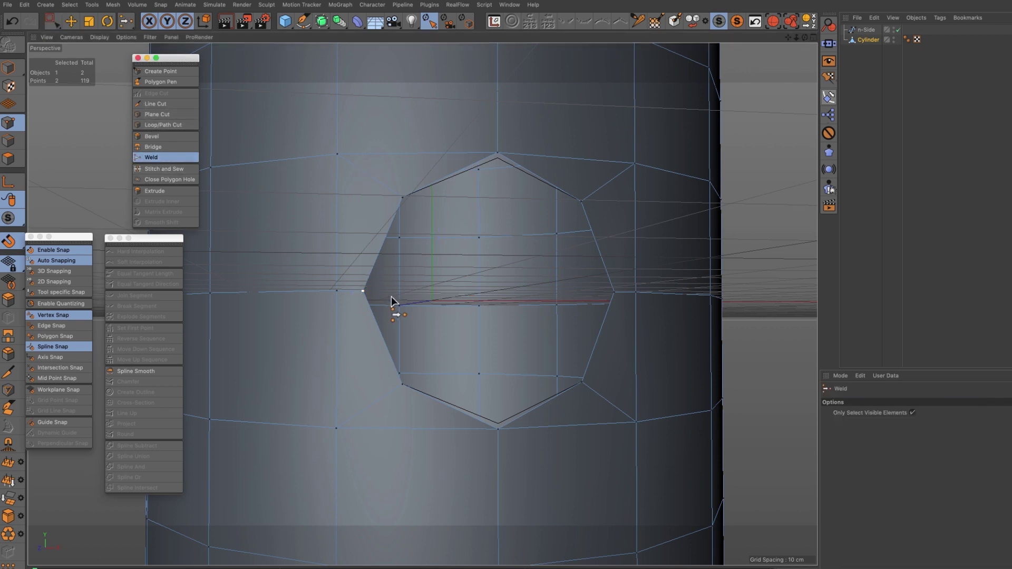
{"action": "left_click", "coordinate": [363, 292]}
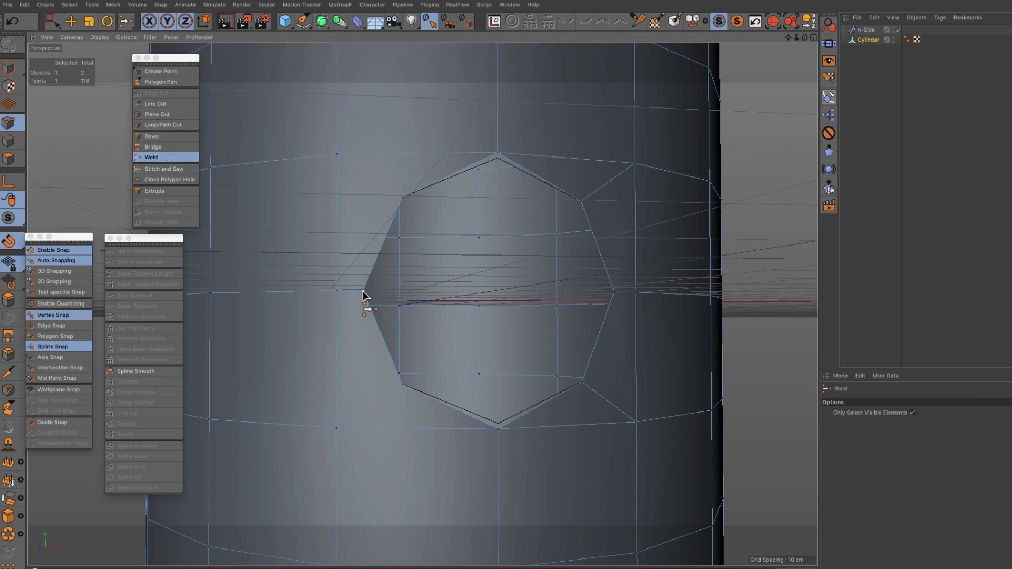
- Weld the two overlapping points at the octagon's right corner into one point
{"action": "left_click", "coordinate": [52, 21]}
{"action": "left_click_drag", "start_coordinate": [606, 288], "coordinate": [620, 298]}
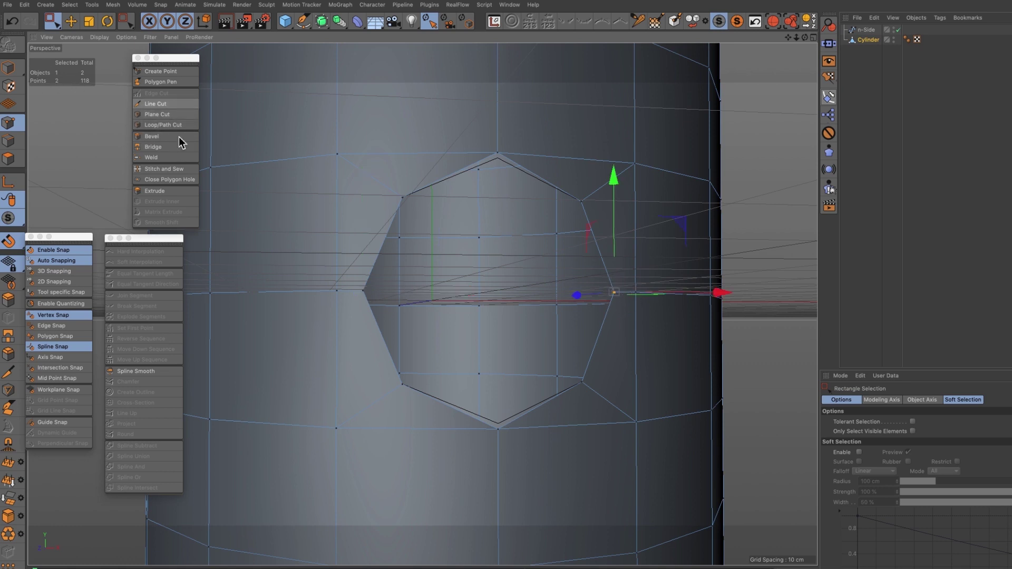
{"action": "left_click", "coordinate": [159, 157]}
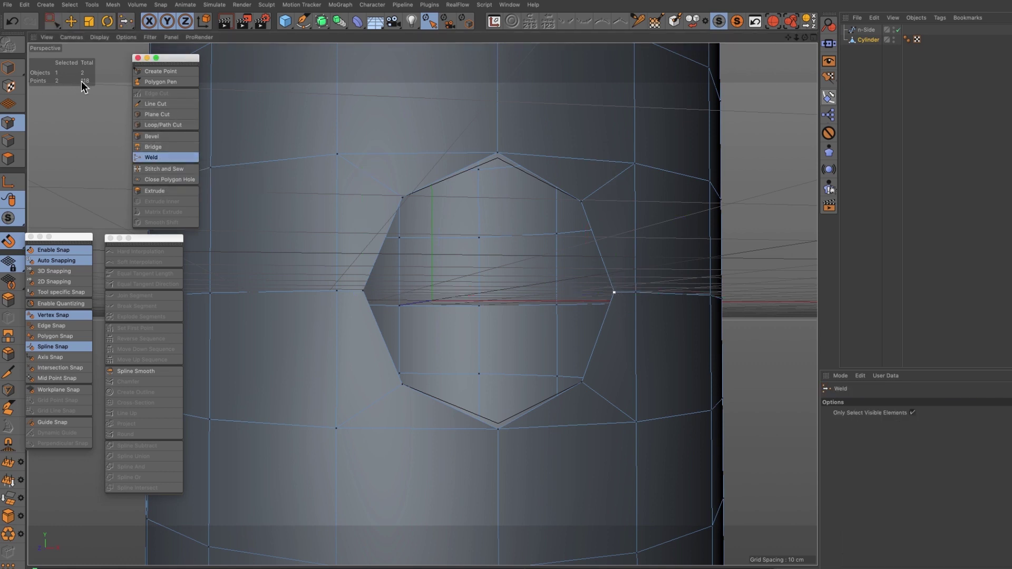
{"action": "left_click", "coordinate": [612, 292]}
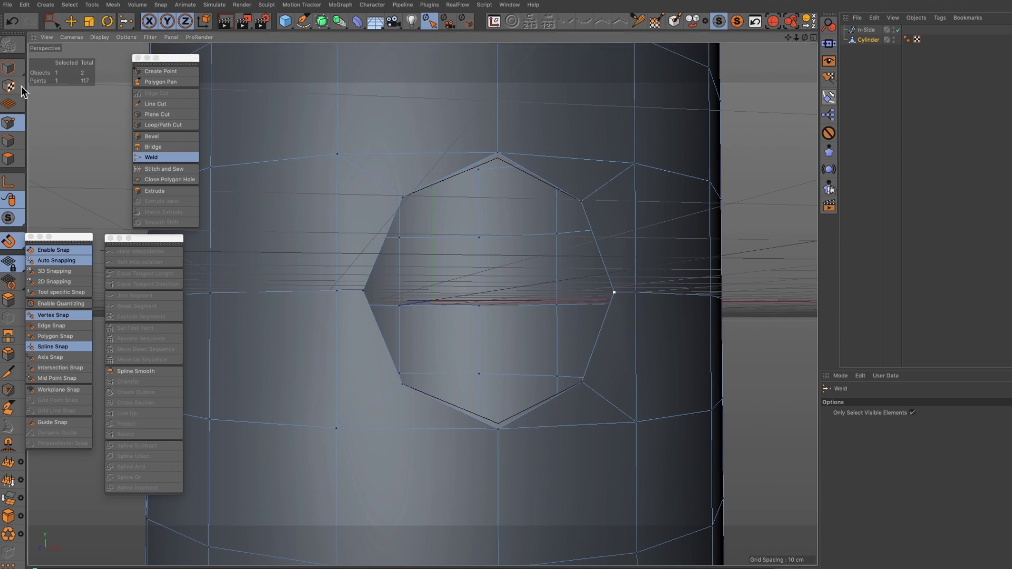
{"action": "left_click", "coordinate": [67, 23]}
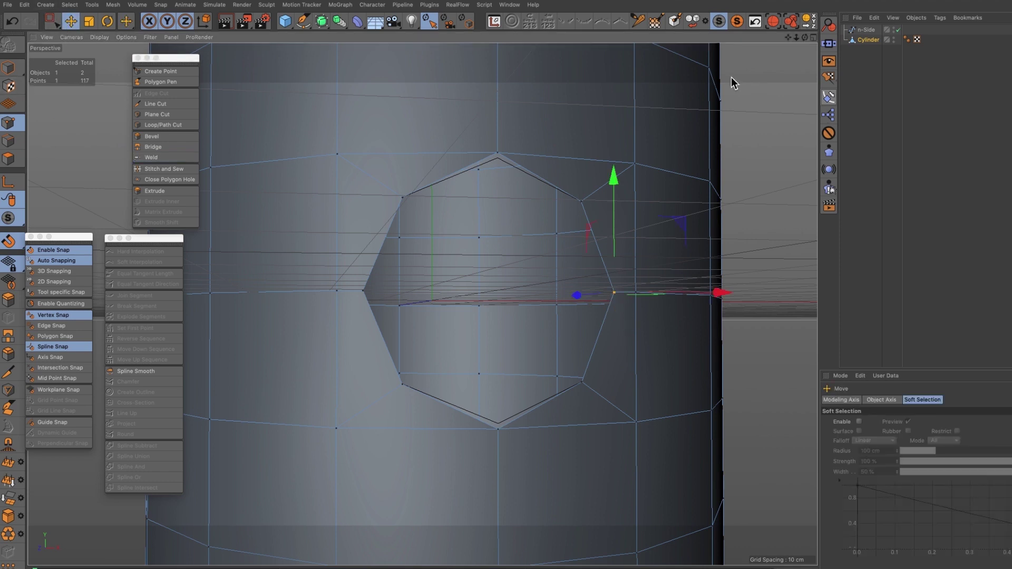
- Loop-select the row of cylinder points above the hole and lower it to meet the octagon's top corner
{"action": "mouse_move", "coordinate": [804, 37]}
{"action": "left_mouse_down"}
{"action": "mouse_move", "coordinate": [849, 69]}
{"action": "mouse_move", "coordinate": [875, 61]}
{"action": "mouse_move", "coordinate": [822, 45]}
{"action": "left_mouse_up"}
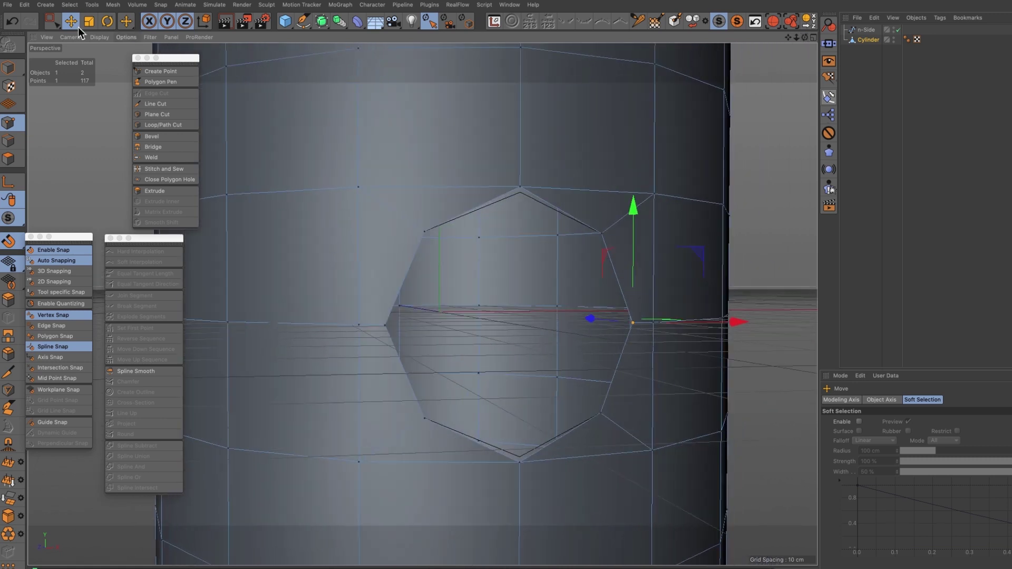
{"action": "left_click", "coordinate": [69, 4]}
{"action": "left_click", "coordinate": [87, 79]}
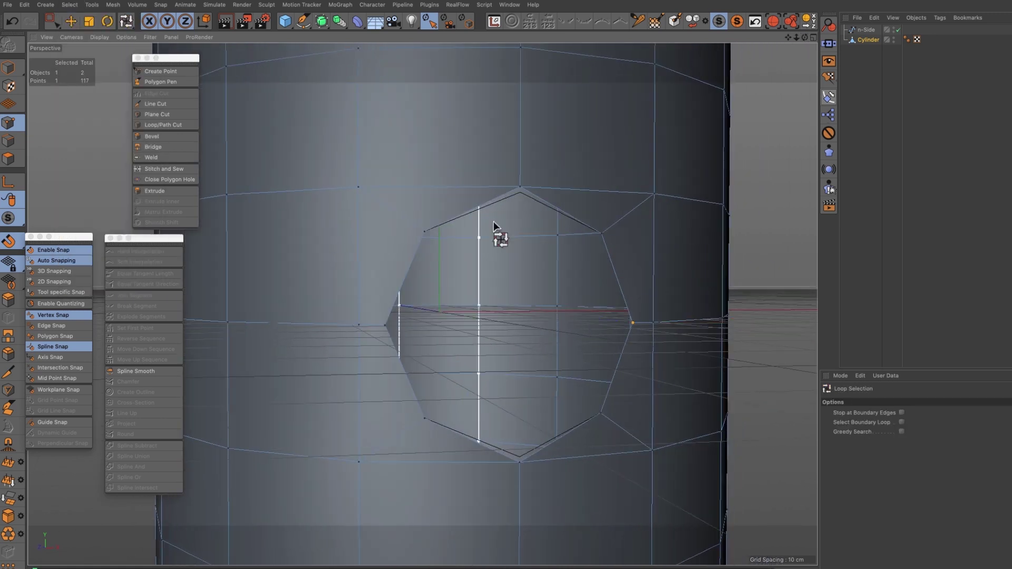
{"action": "left_click", "coordinate": [466, 189]}
{"action": "left_click", "coordinate": [71, 21]}
{"action": "left_click_drag", "start_coordinate": [435, 105], "coordinate": [436, 107]}
- Loop-select the row of points below the hole and raise it to meet the octagon's bottom corner
{"action": "left_click", "coordinate": [70, 4]}
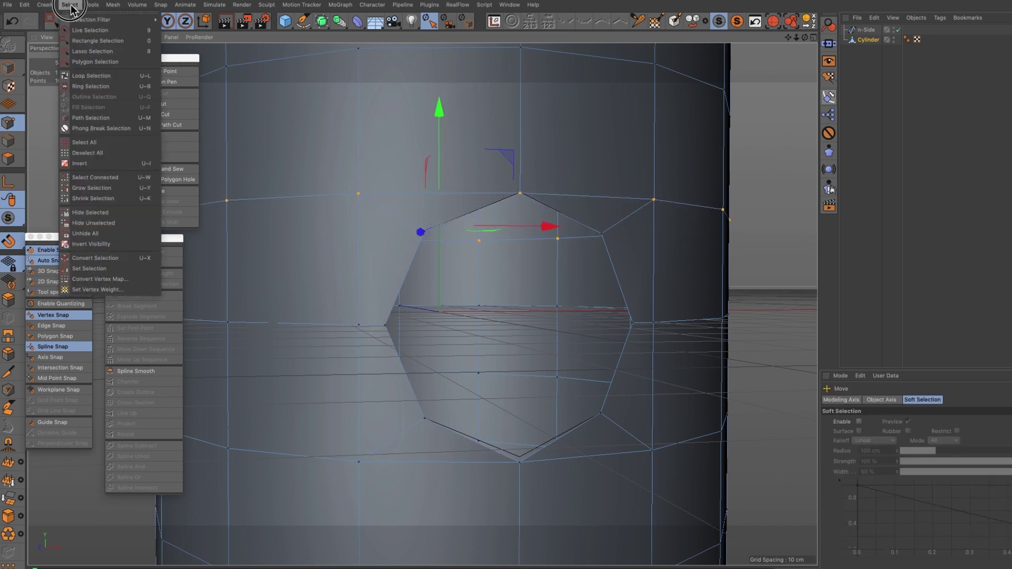
{"action": "left_click", "coordinate": [95, 76]}
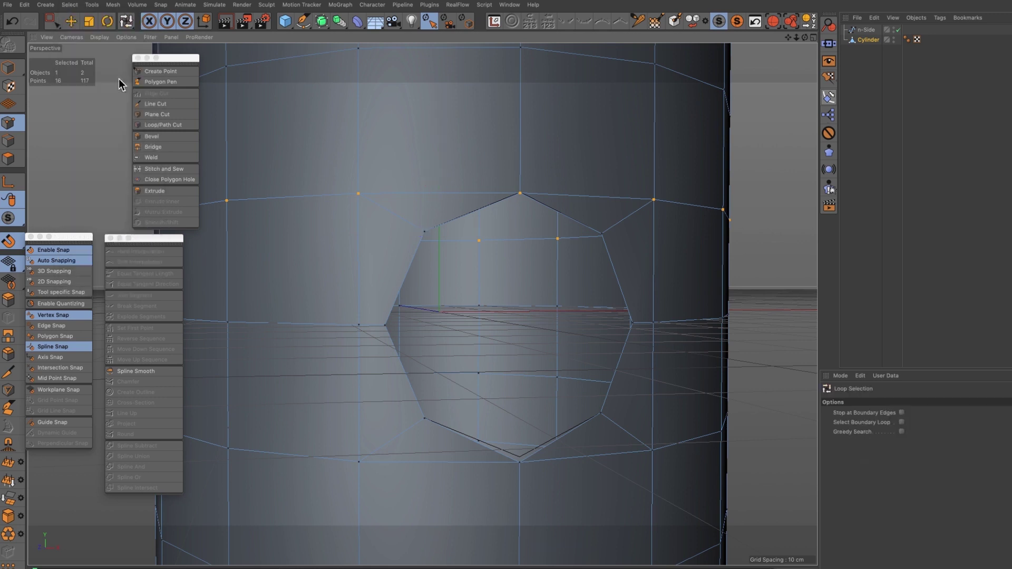
{"action": "left_click", "coordinate": [351, 459]}
{"action": "left_click", "coordinate": [73, 19]}
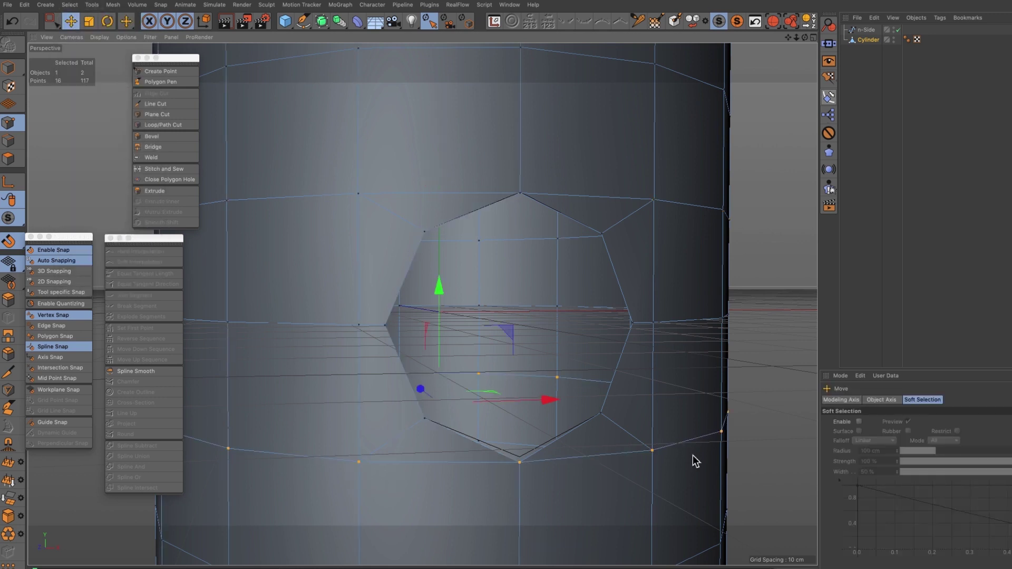
{"action": "left_click_drag", "start_coordinate": [438, 286], "coordinate": [438, 283]}
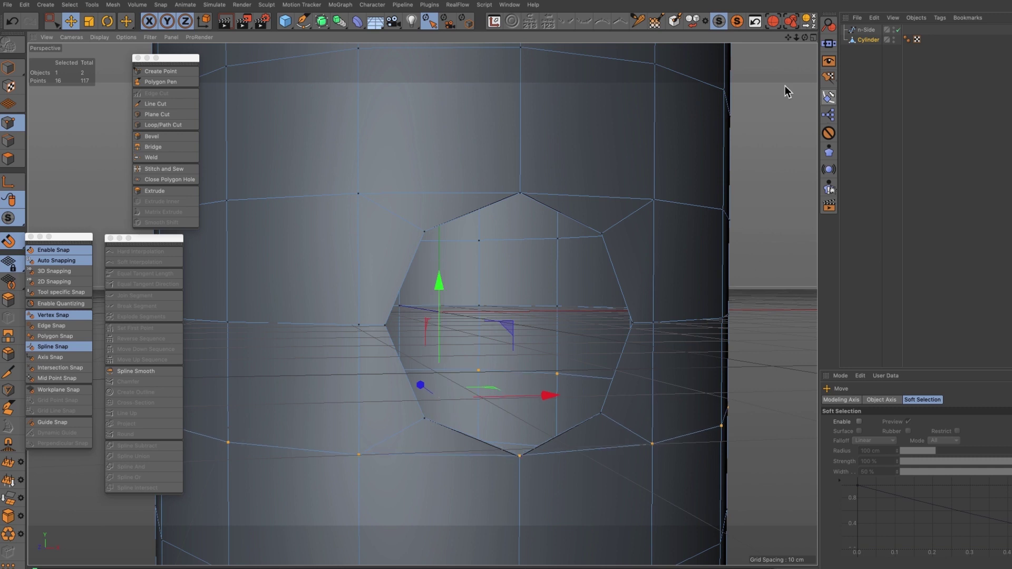
- Switch to edge mode and select all eight border edges of the octagonal hole with Live Selection
{"action": "mouse_move", "coordinate": [806, 38]}
{"action": "left_mouse_down"}
{"action": "mouse_move", "coordinate": [773, 40]}
{"action": "mouse_move", "coordinate": [787, 41]}
{"action": "left_mouse_up"}
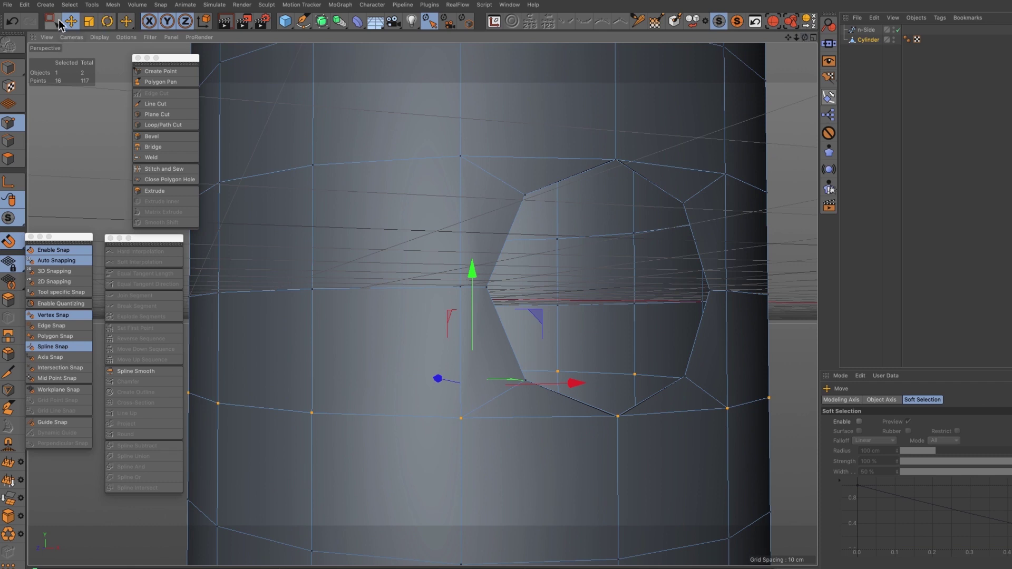
{"action": "left_click", "coordinate": [15, 142]}
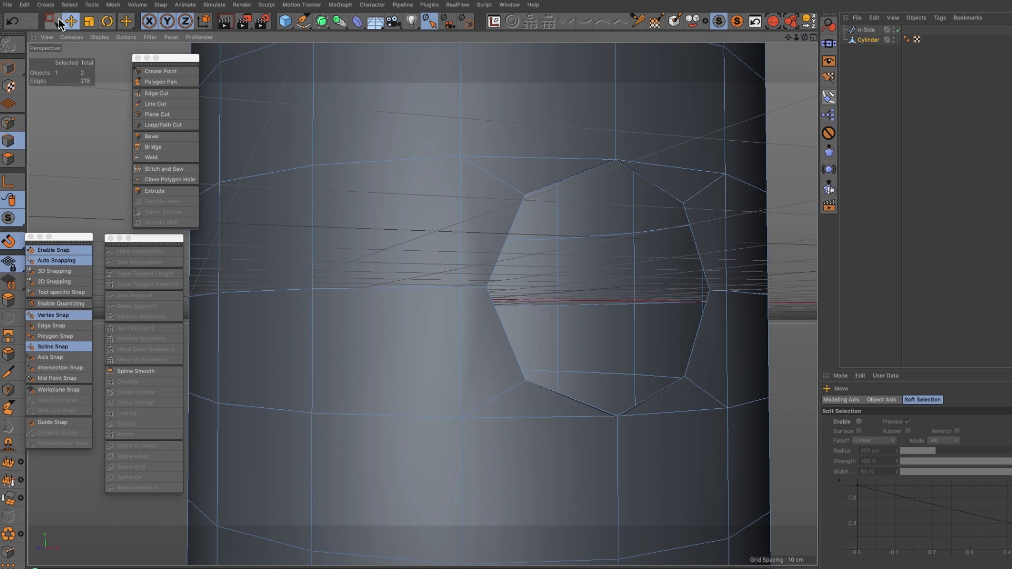
{"action": "left_click_drag", "start_coordinate": [52, 19], "coordinate": [99, 32]}
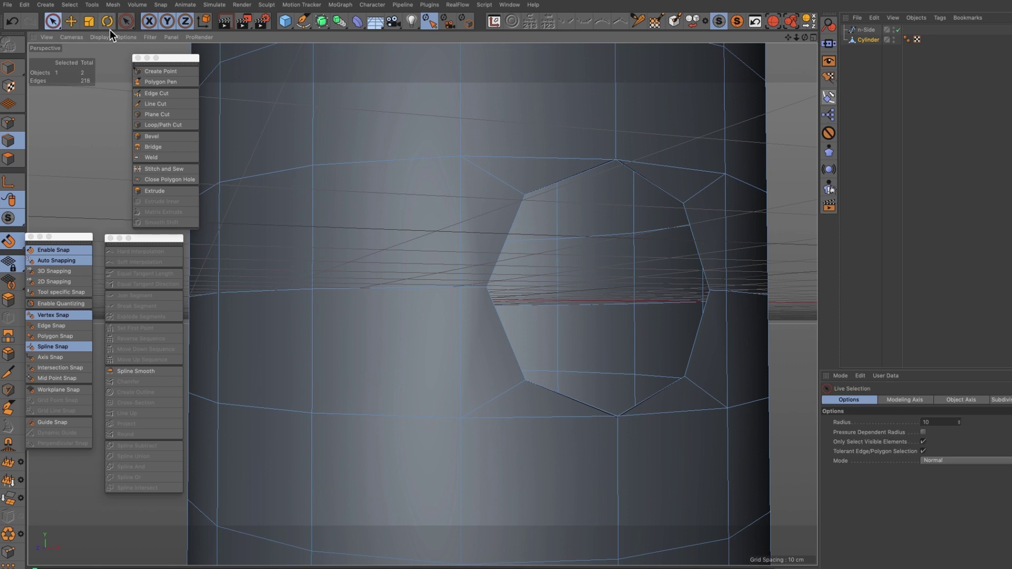
{"action": "left_click", "coordinate": [588, 173]}
{"action": "left_click", "coordinate": [655, 185], "text": "shift"}
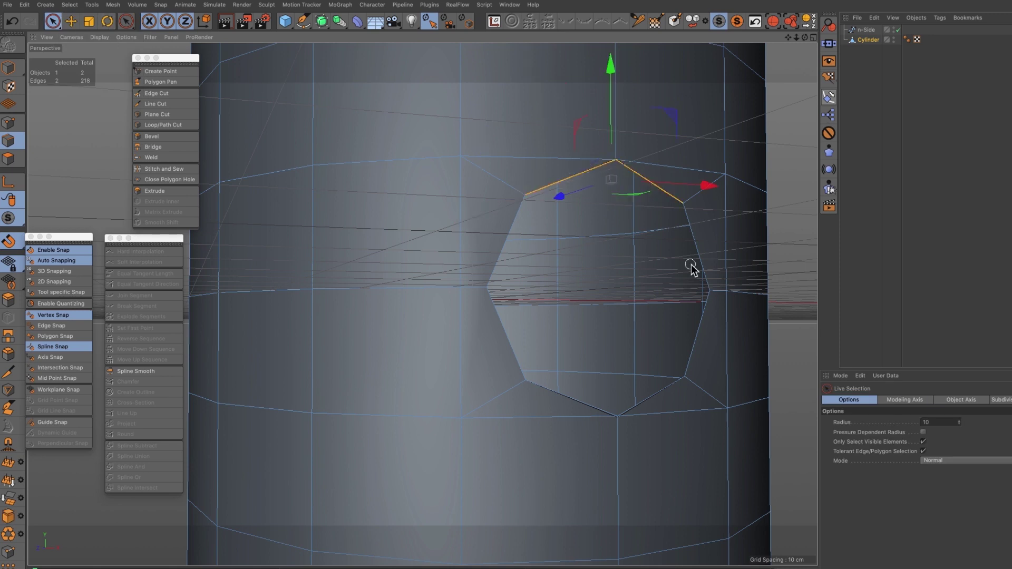
{"action": "left_click", "coordinate": [691, 229], "text": "shift"}
{"action": "left_click", "coordinate": [688, 340], "text": "shift"}
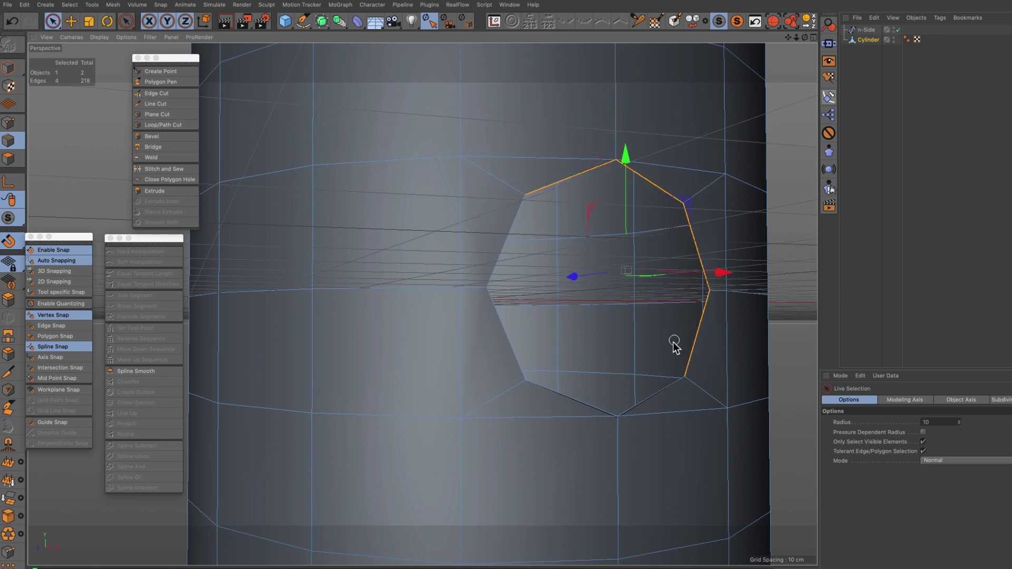
{"action": "left_click", "coordinate": [667, 394], "text": "shift"}
{"action": "left_click", "coordinate": [590, 403], "text": "shift"}
{"action": "left_click", "coordinate": [510, 346], "text": "shift"}
{"action": "left_click", "coordinate": [510, 227], "text": "shift"}
- Extrude the eight border edges of the octagonal hole with an offset of 2 cm and an edge angle of 22°
{"action": "key", "text": "s"}
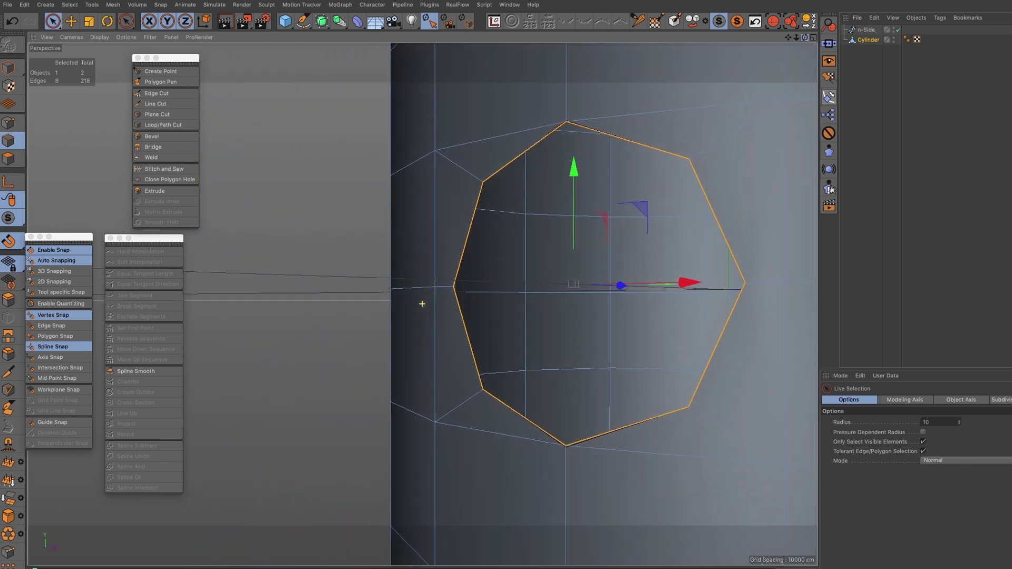
{"action": "left_click_drag", "start_coordinate": [423, 303], "coordinate": [422, 303], "text": "alt"}
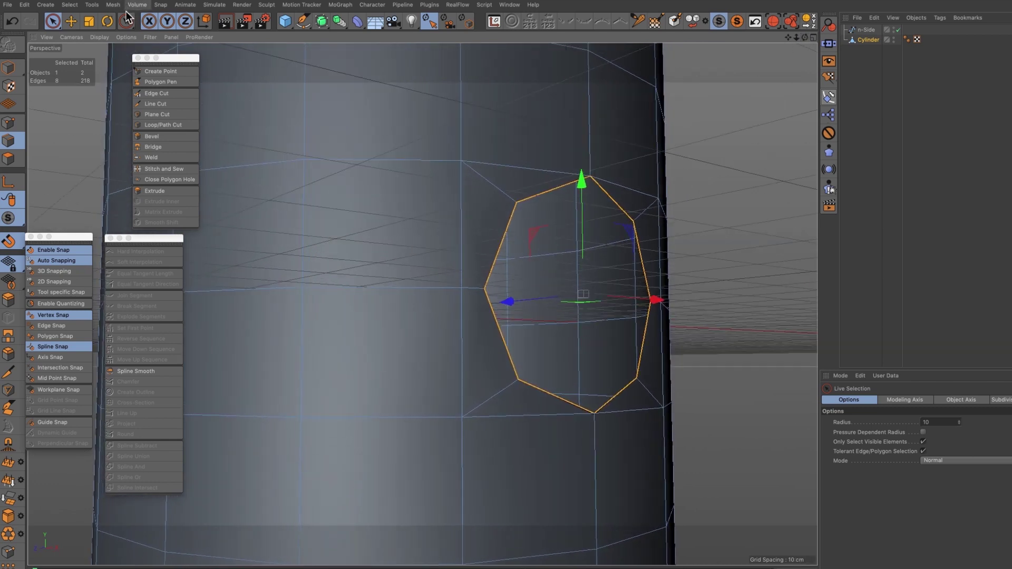
{"action": "left_click", "coordinate": [158, 191]}
{"action": "left_click_drag", "start_coordinate": [613, 274], "coordinate": [598, 275]}
{"action": "left_click", "coordinate": [893, 433]}
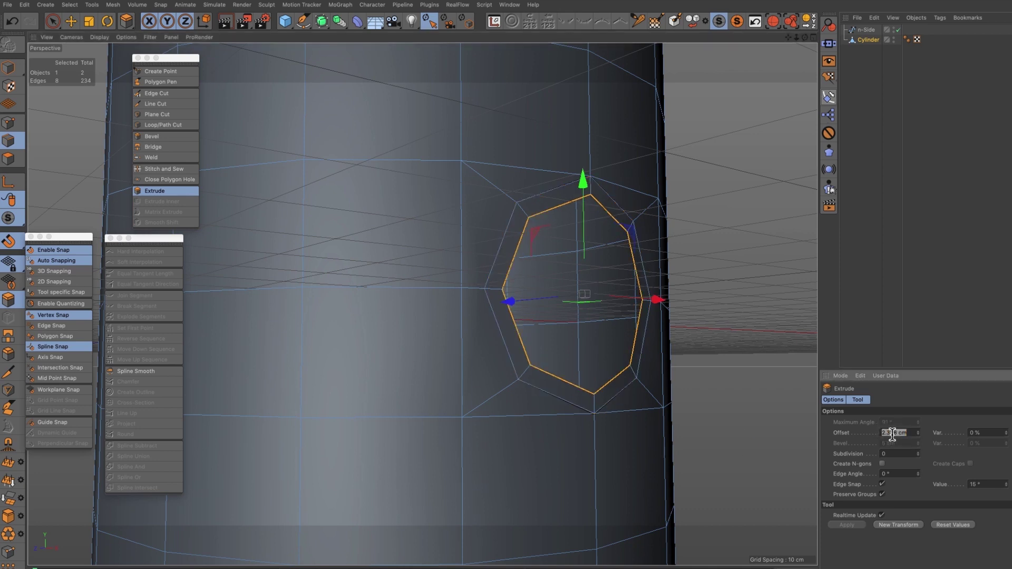
{"action": "left_click", "coordinate": [901, 474]}
{"action": "left_click", "coordinate": [902, 433]}
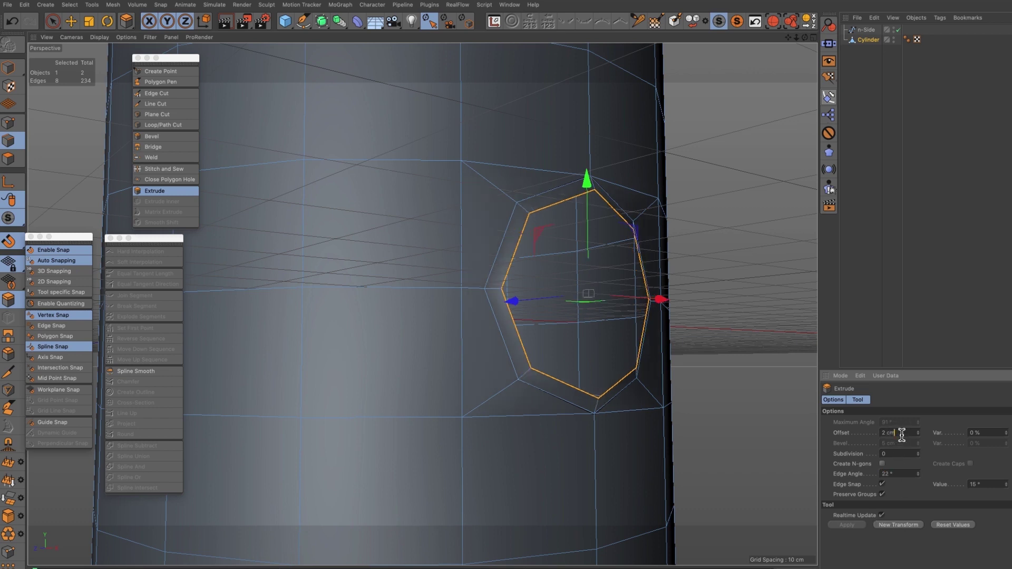
- Repeat the 2 cm, 22° edge extrusion three more times to form a curved lip around the hole
{"action": "left_click", "coordinate": [905, 525]}
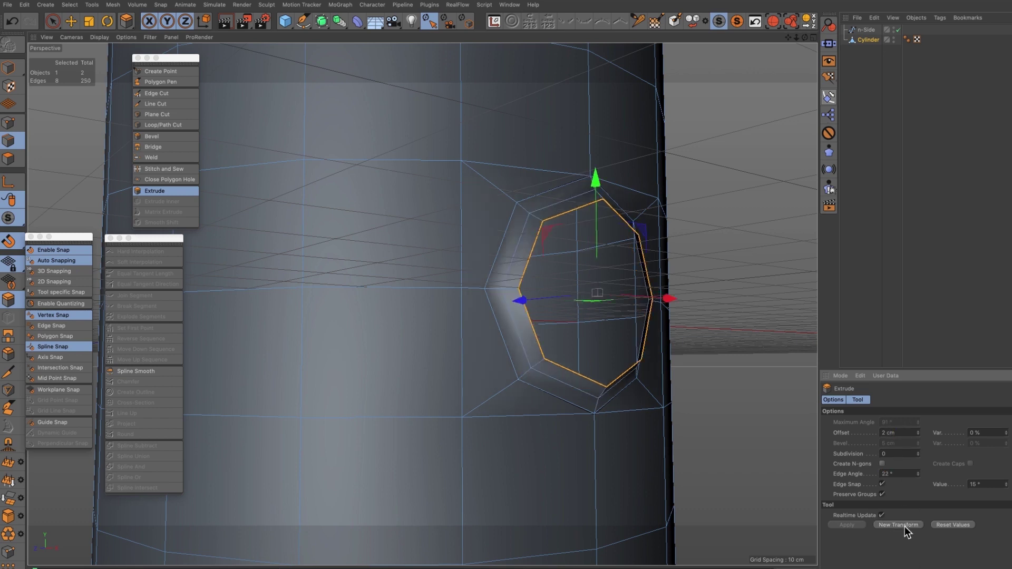
{"action": "left_click", "coordinate": [904, 526]}
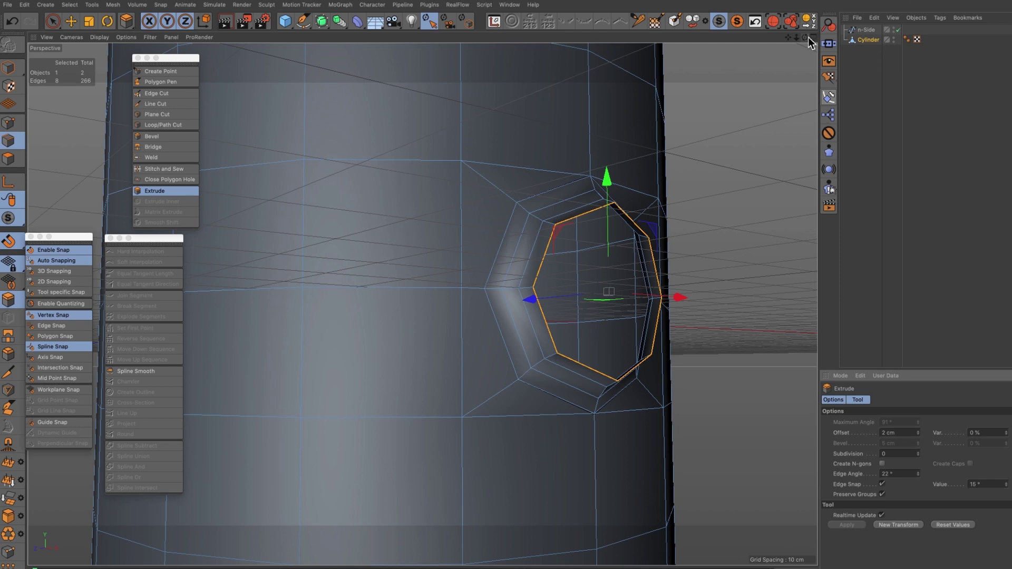
{"action": "left_click_drag", "start_coordinate": [804, 36], "coordinate": [869, 38]}
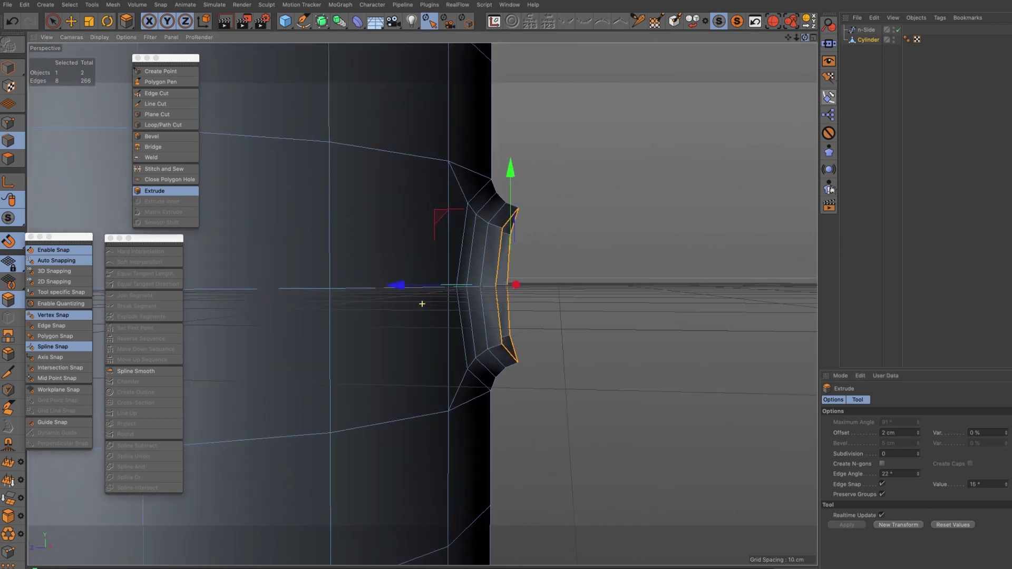
{"action": "left_click", "coordinate": [899, 526]}
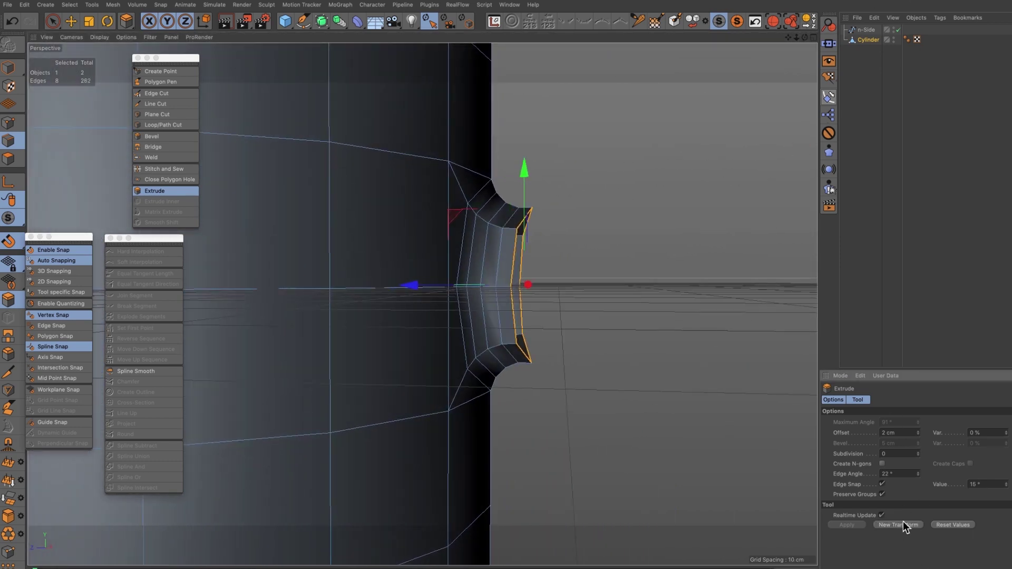
- In the Right view, select the points along the lip's outermost rim with Live Selection in point mode
{"action": "left_click", "coordinate": [813, 38]}
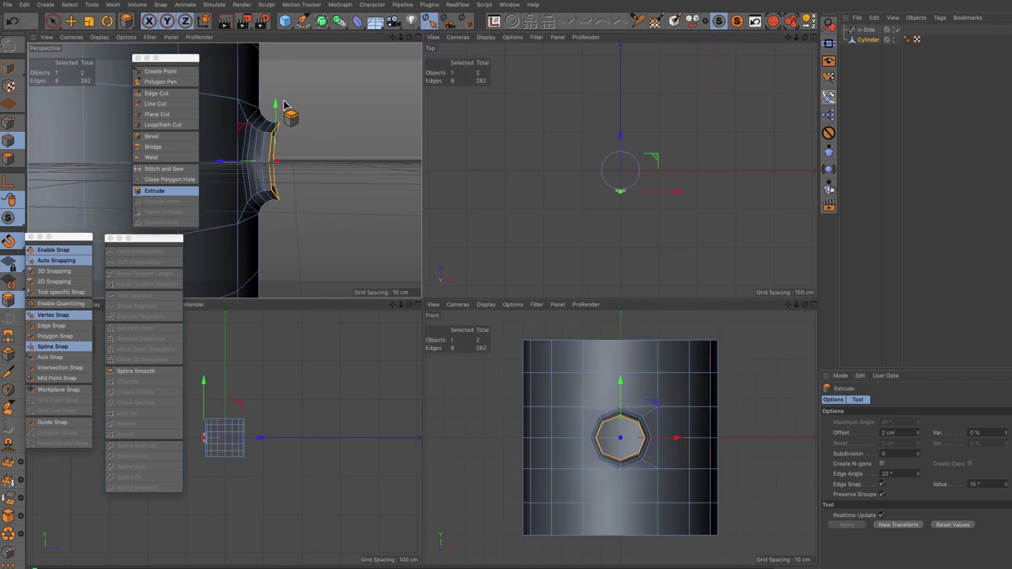
{"action": "left_click_drag", "start_coordinate": [401, 306], "coordinate": [668, 303]}
{"action": "left_click_drag", "start_coordinate": [401, 305], "coordinate": [463, 305]}
{"action": "left_click", "coordinate": [417, 305]}
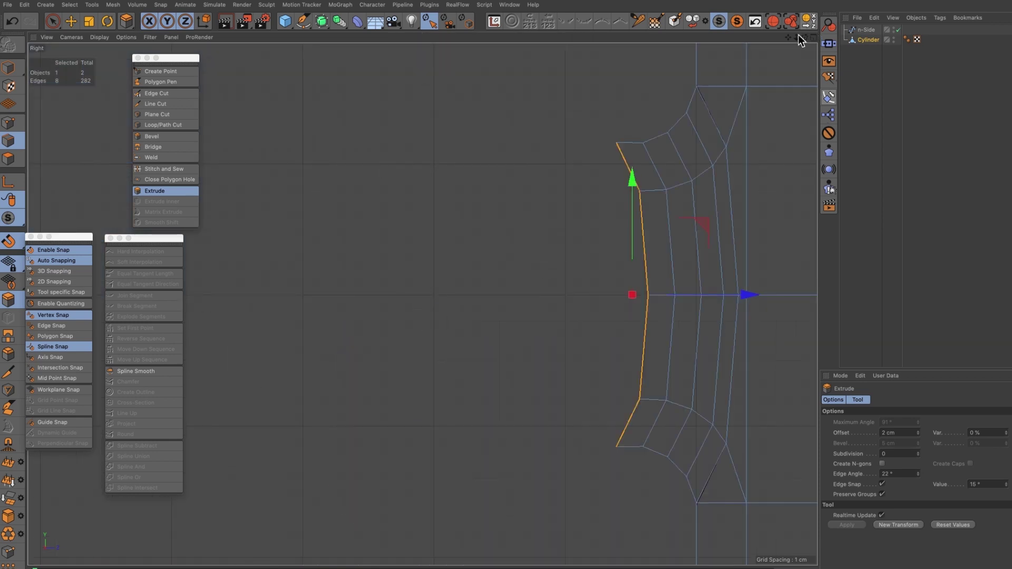
{"action": "left_click_drag", "start_coordinate": [788, 37], "coordinate": [422, 304]}
{"action": "left_click", "coordinate": [59, 21]}
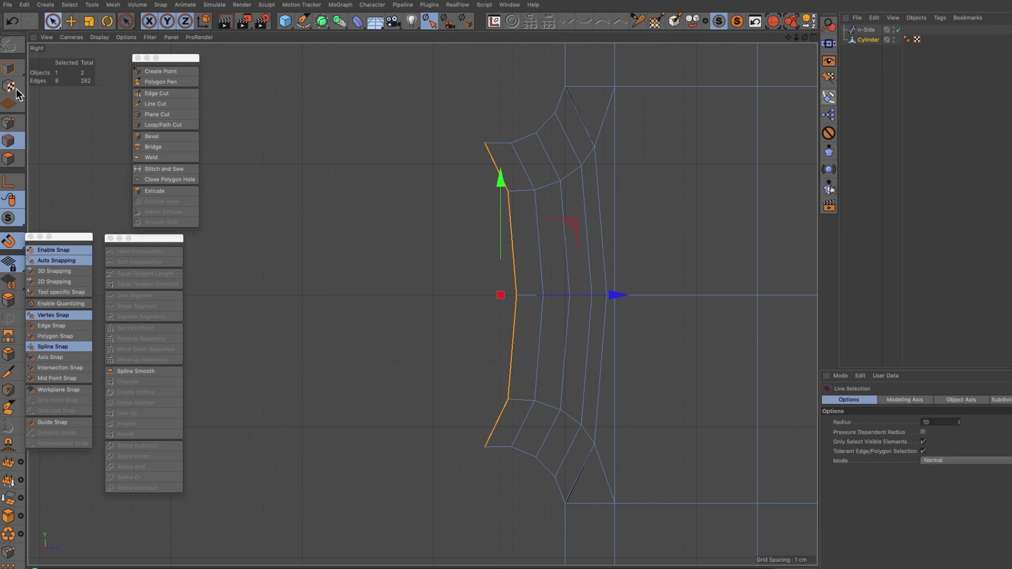
{"action": "left_click", "coordinate": [8, 123]}
{"action": "left_click", "coordinate": [485, 142]}
{"action": "mouse_move", "coordinate": [485, 142]}
{"action": "left_mouse_down"}
{"action": "mouse_move", "coordinate": [510, 192]}
{"action": "mouse_move", "coordinate": [520, 293]}
{"action": "mouse_move", "coordinate": [500, 418]}
{"action": "mouse_move", "coordinate": [481, 448]}
{"action": "left_mouse_up"}
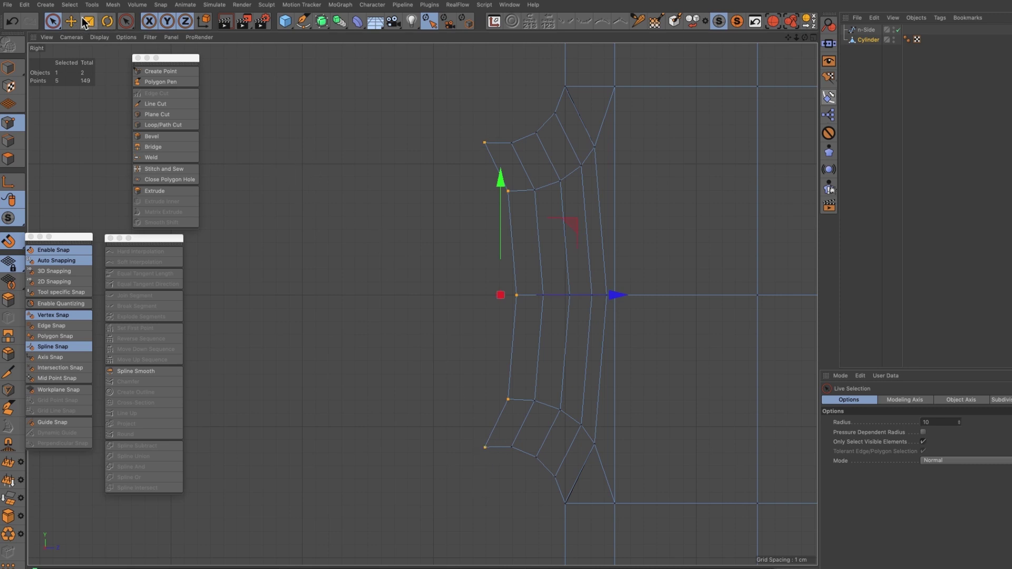
- Apply Set Point Value to the selected rim points with Z in Set mode at -100 cm
{"action": "left_click", "coordinate": [113, 5]}
{"action": "mouse_move", "coordinate": [126, 30]}
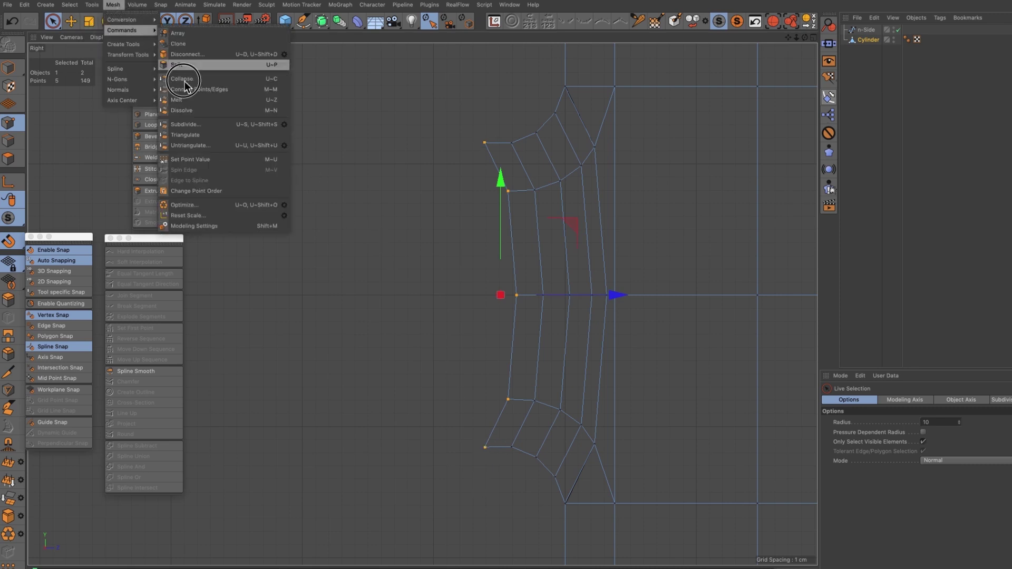
{"action": "left_click", "coordinate": [220, 158]}
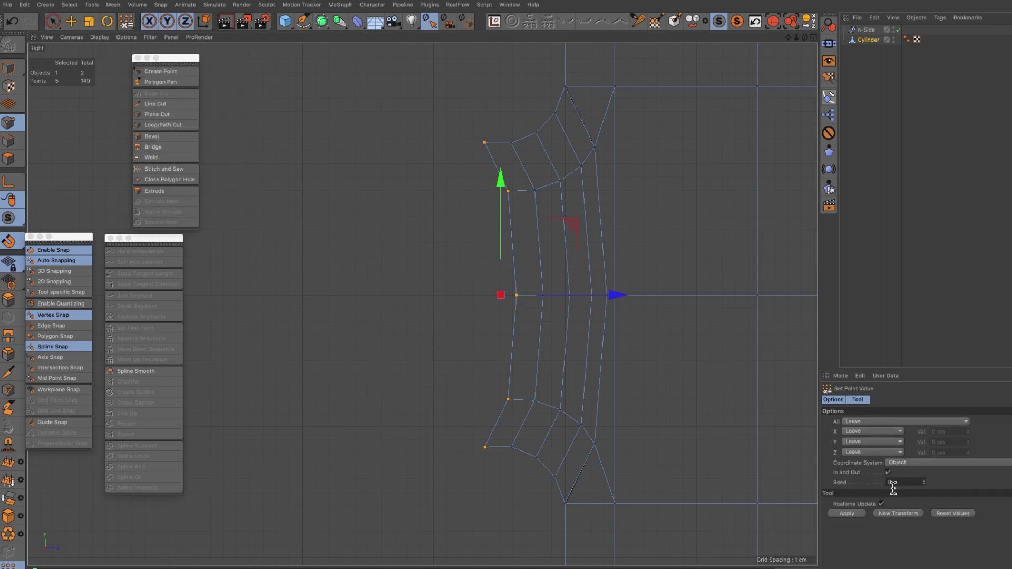
{"action": "left_click", "coordinate": [874, 452]}
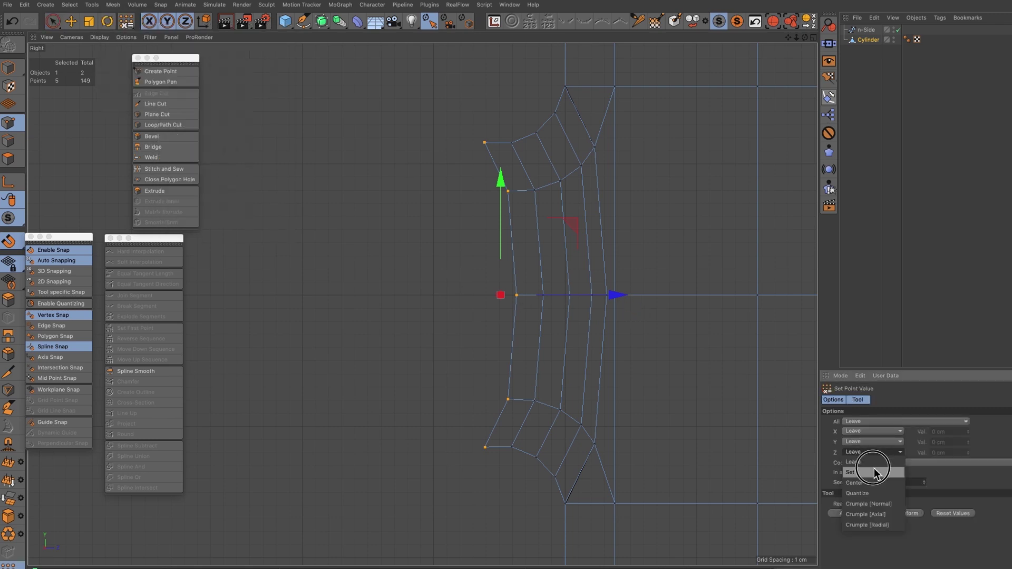
{"action": "left_click", "coordinate": [864, 464]}
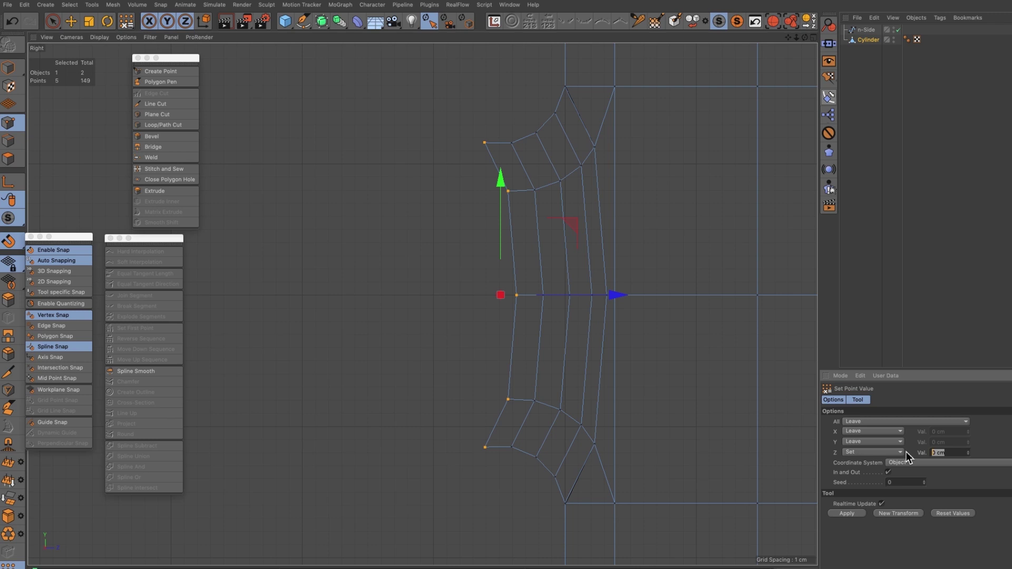
{"action": "type", "text": "-100"}
{"action": "left_click", "coordinate": [853, 513]}
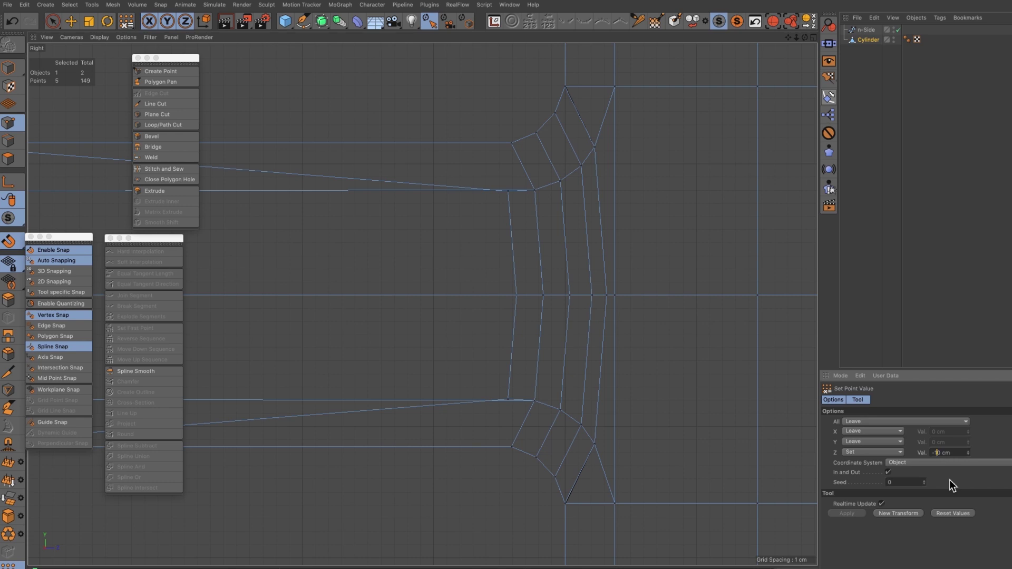
- Change the rim points' Z value to -85 cm
{"action": "left_click", "coordinate": [906, 499]}
{"action": "left_click_drag", "start_coordinate": [969, 452], "coordinate": [969, 456]}
{"action": "left_click", "coordinate": [930, 454]}
{"action": "type", "text": "-"}
{"action": "key", "text": "Return"}
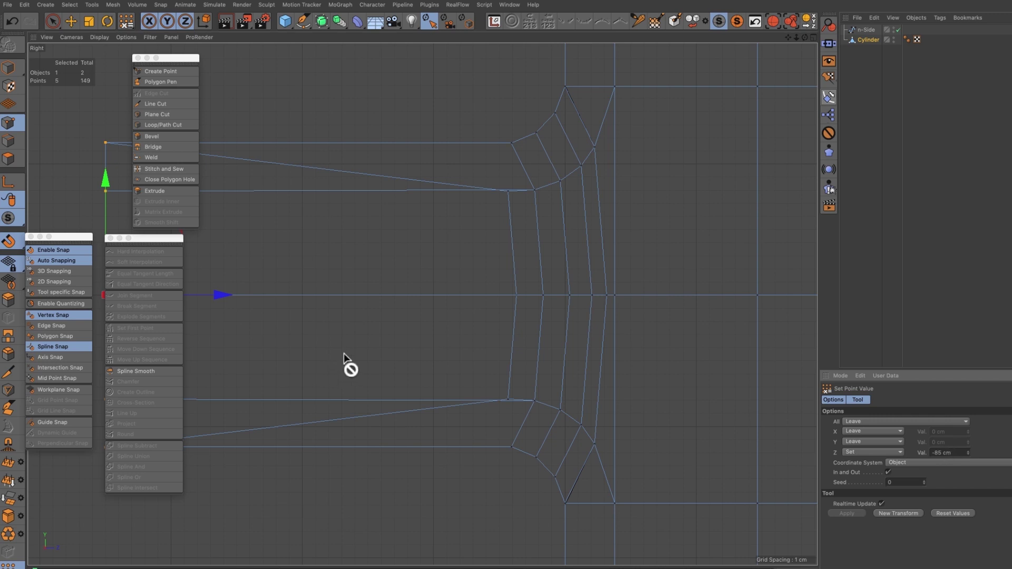
- Adjust the Z value of the selected rim points to -56 cm, close to the end of the lip
{"action": "left_click_drag", "start_coordinate": [968, 457], "coordinate": [969, 452]}
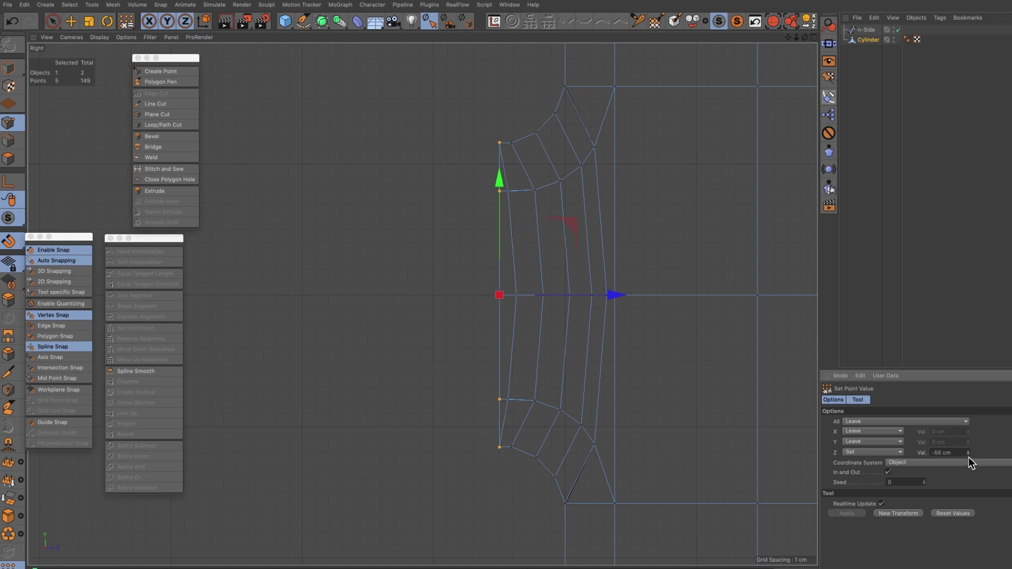
{"action": "left_click", "coordinate": [969, 457]}
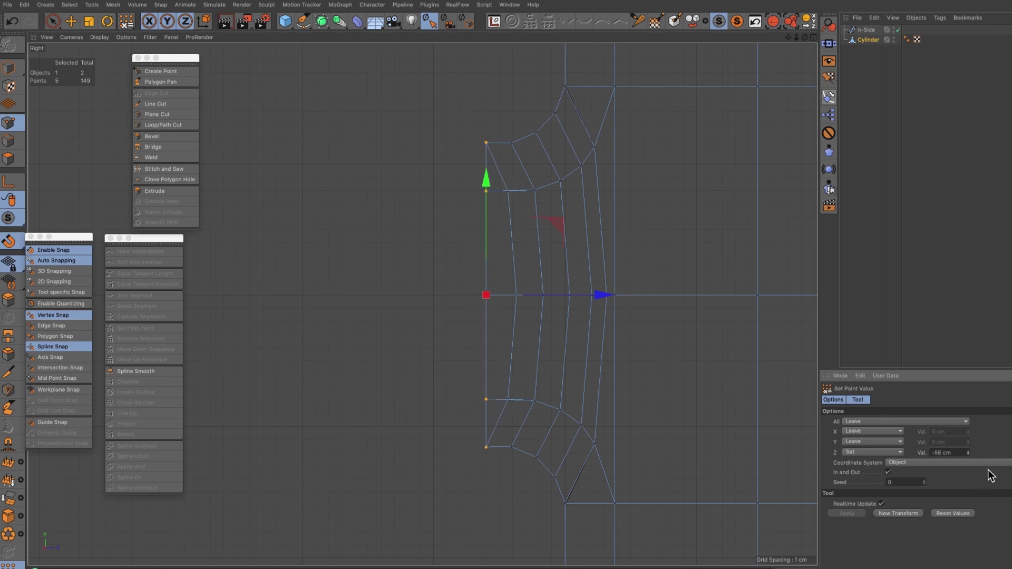
{"action": "left_click", "coordinate": [969, 456]}
{"action": "left_click", "coordinate": [969, 456]}
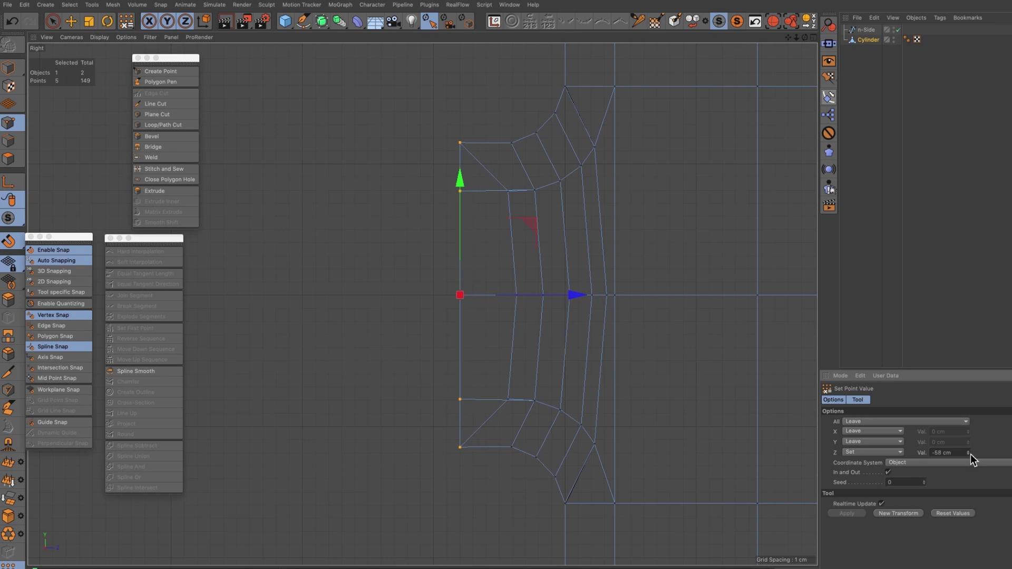
{"action": "left_click", "coordinate": [970, 454]}
{"action": "left_click", "coordinate": [969, 454]}
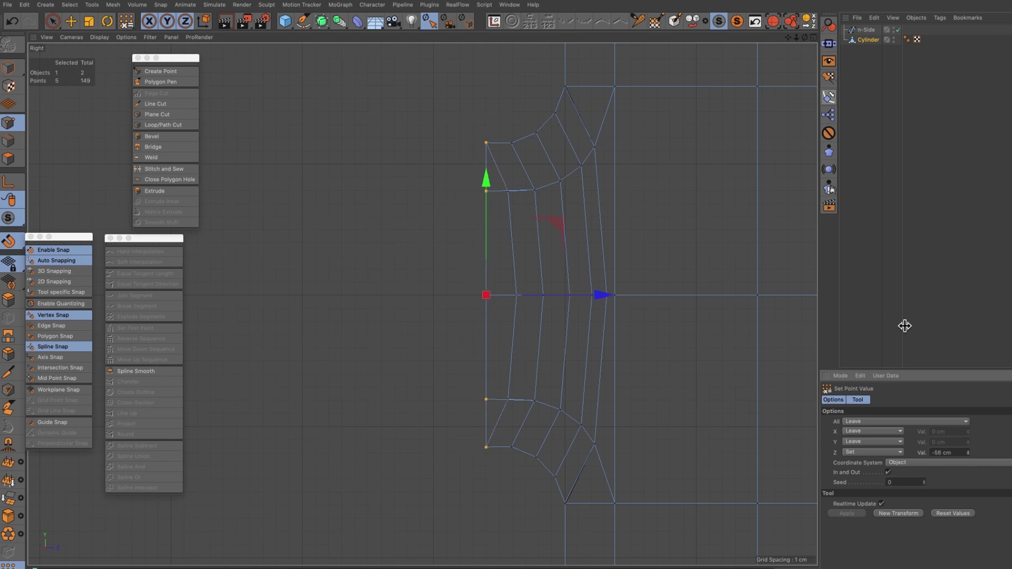
- Inspect the rim in the Perspective view and undo the Set Point Value change on the partially selected rim
{"action": "left_click", "coordinate": [811, 37]}
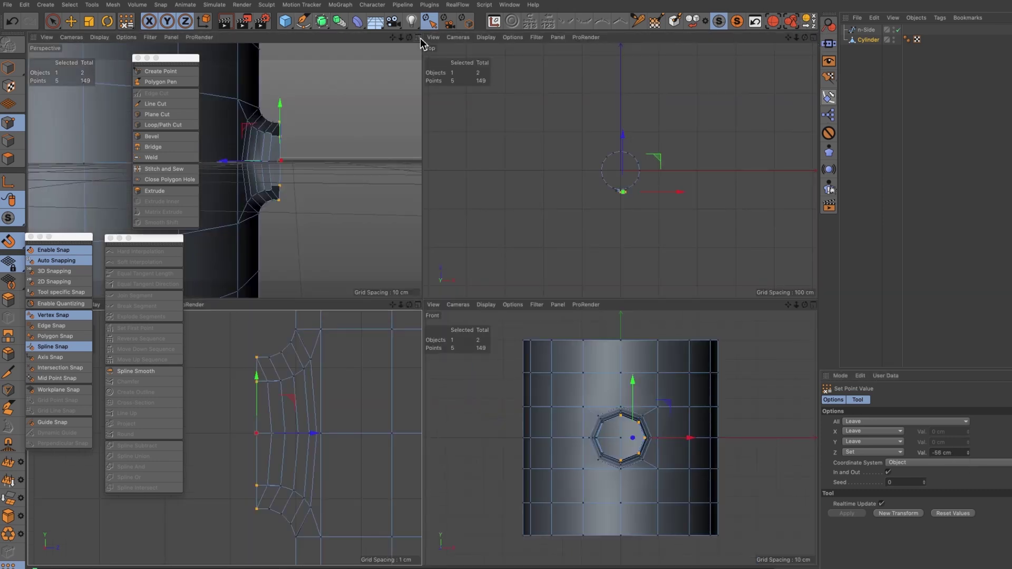
{"action": "left_click", "coordinate": [419, 38]}
{"action": "left_click_drag", "start_coordinate": [804, 37], "coordinate": [659, 41]}
{"action": "mouse_move", "coordinate": [422, 304]}
{"action": "left_mouse_down", "text": "alt"}
{"action": "mouse_move", "coordinate": [420, 296]}
{"action": "mouse_move", "coordinate": [422, 304]}
{"action": "left_mouse_up", "text": "alt"}
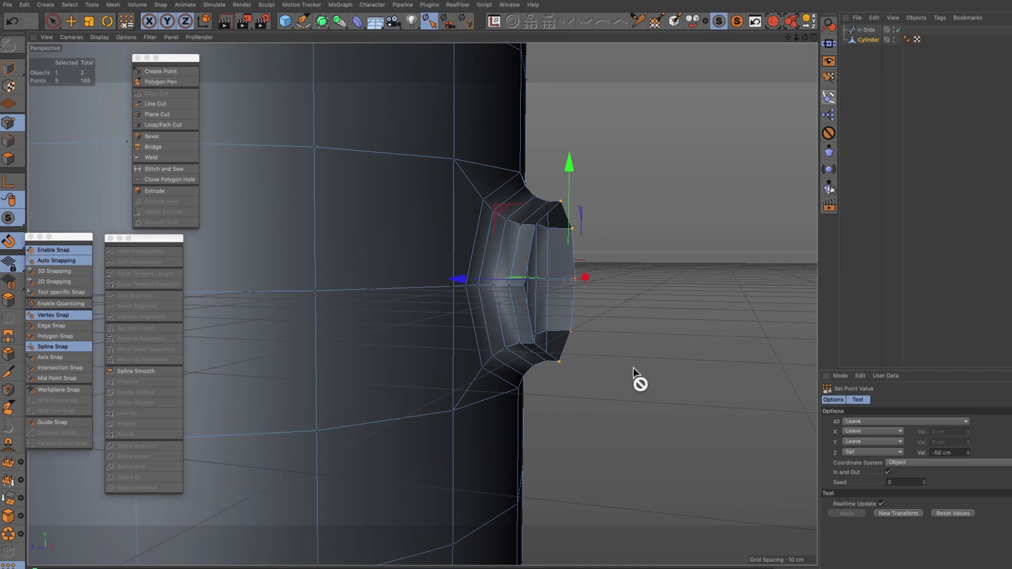
{"action": "key", "text": "super+z"}
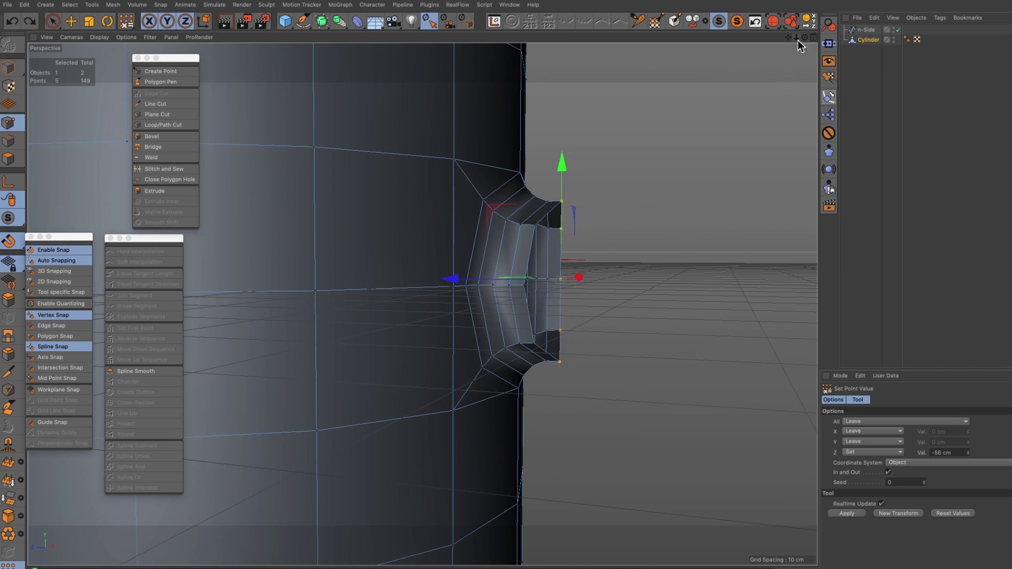
- Turn off Only Select Visible Elements and select all eight outer rim points with Live Selection in the Right view
{"action": "left_click", "coordinate": [812, 38]}
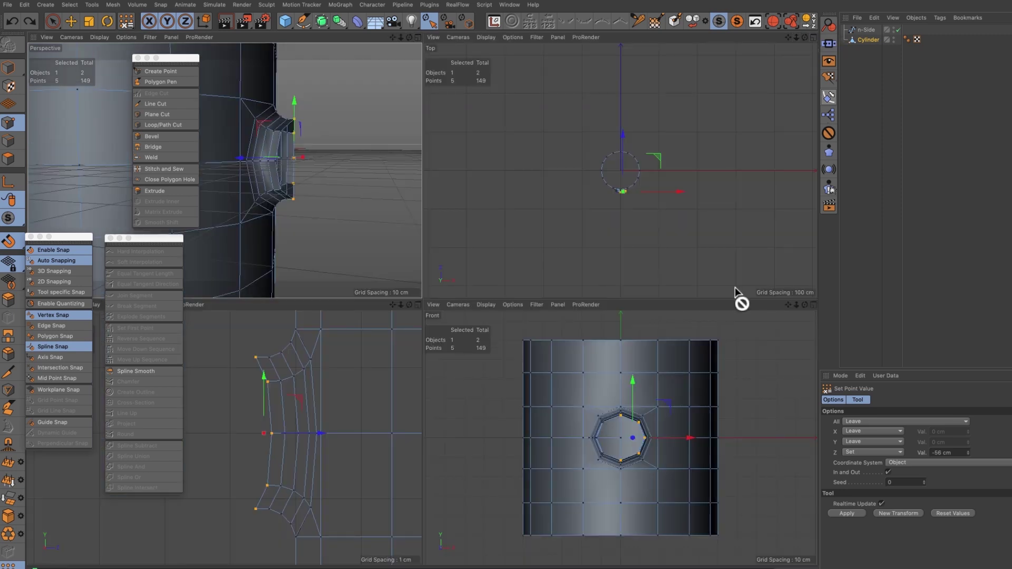
{"action": "left_click_drag", "start_coordinate": [401, 307], "coordinate": [404, 316]}
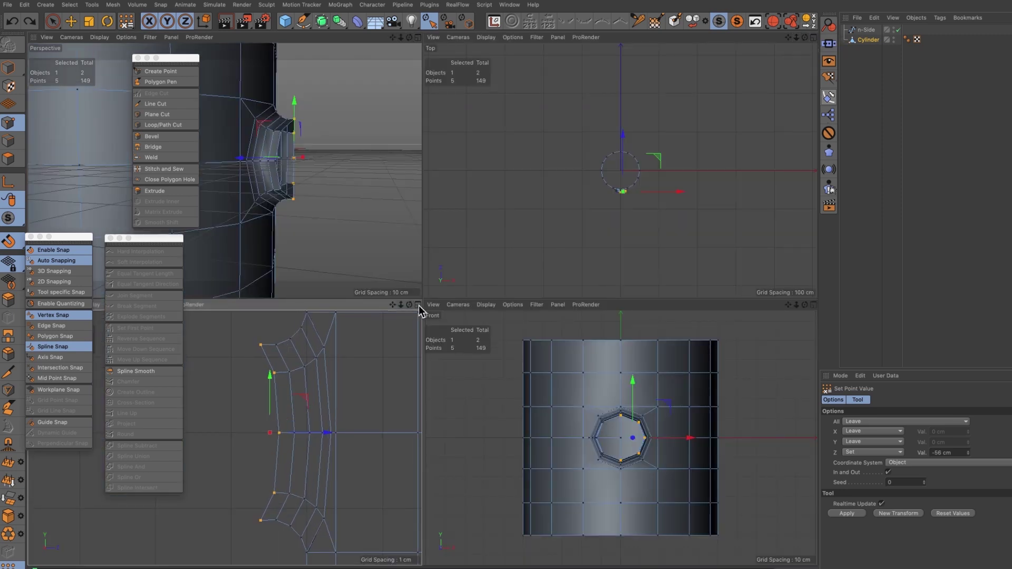
{"action": "left_click", "coordinate": [417, 305]}
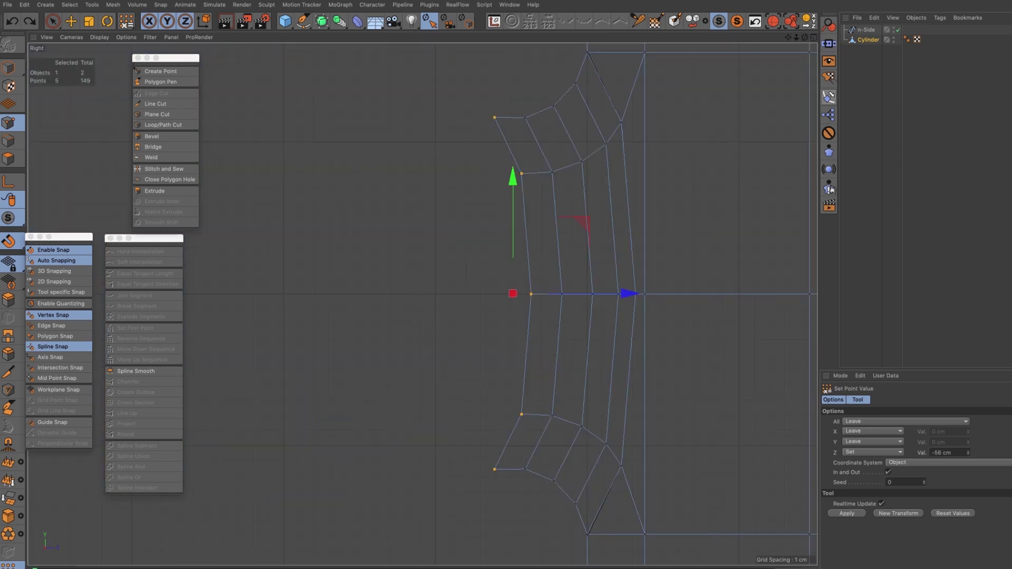
{"action": "left_click", "coordinate": [52, 21]}
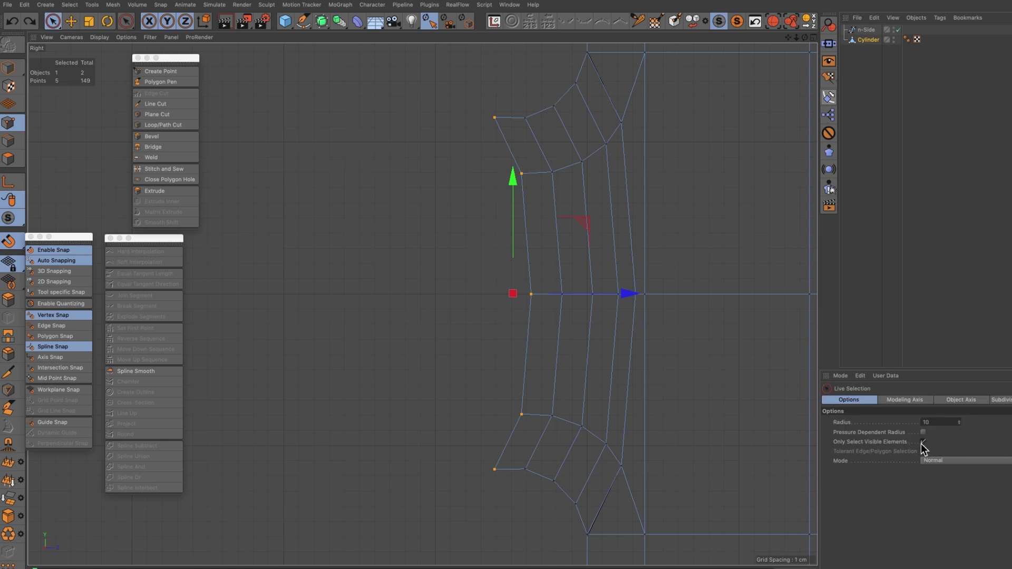
{"action": "left_click", "coordinate": [923, 442]}
{"action": "left_click", "coordinate": [53, 22]}
{"action": "mouse_move", "coordinate": [472, 103]}
{"action": "left_mouse_down"}
{"action": "mouse_move", "coordinate": [518, 177]}
{"action": "mouse_move", "coordinate": [525, 421]}
{"action": "mouse_move", "coordinate": [493, 470]}
{"action": "left_mouse_up"}
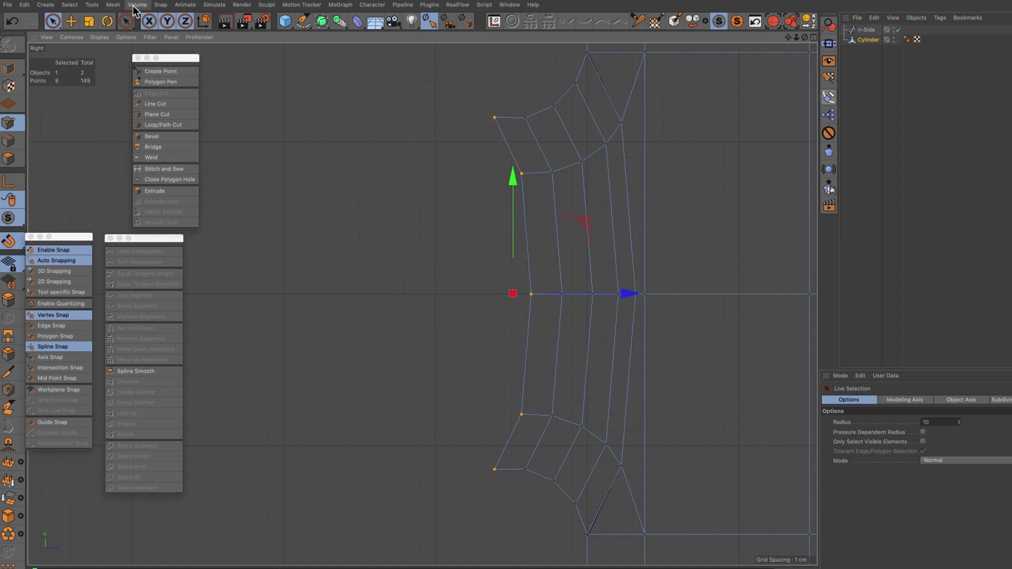
- Flatten the eight rim points to Z -56 cm with Set Point Value and check the lip in the Perspective view
{"action": "left_click", "coordinate": [113, 5]}
{"action": "mouse_move", "coordinate": [121, 31]}
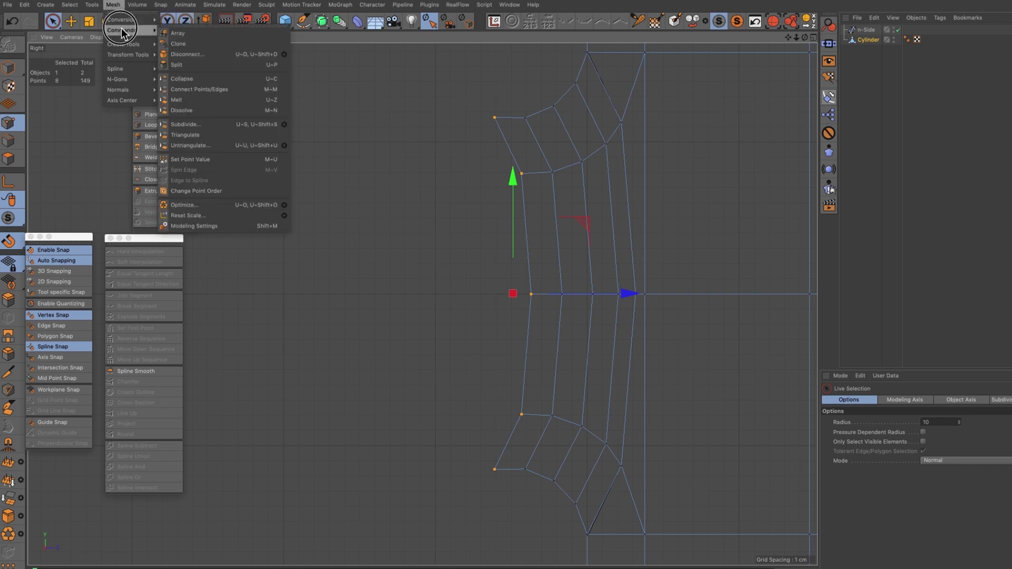
{"action": "left_click", "coordinate": [195, 160]}
{"action": "left_click", "coordinate": [846, 513]}
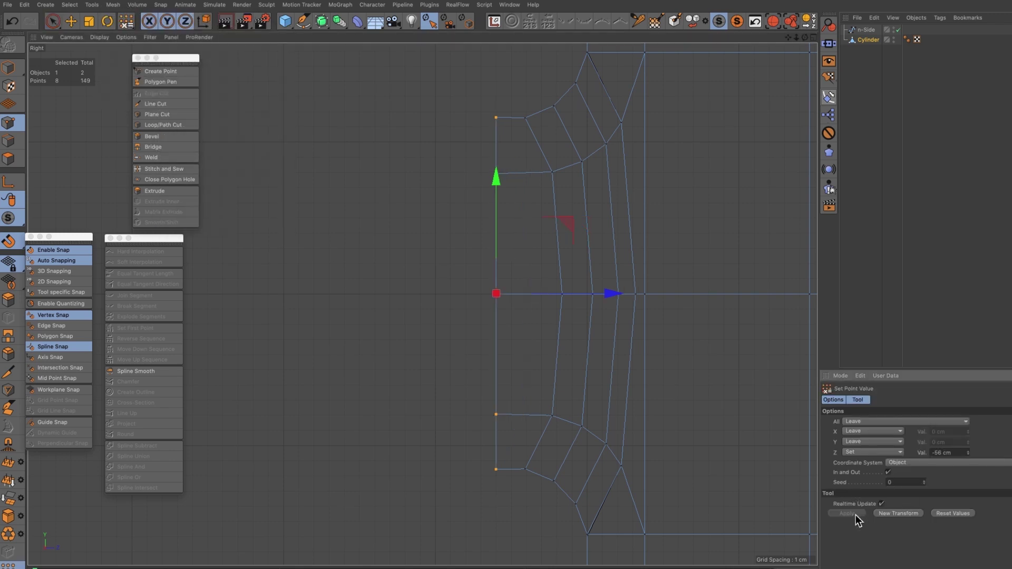
{"action": "left_click", "coordinate": [813, 37]}
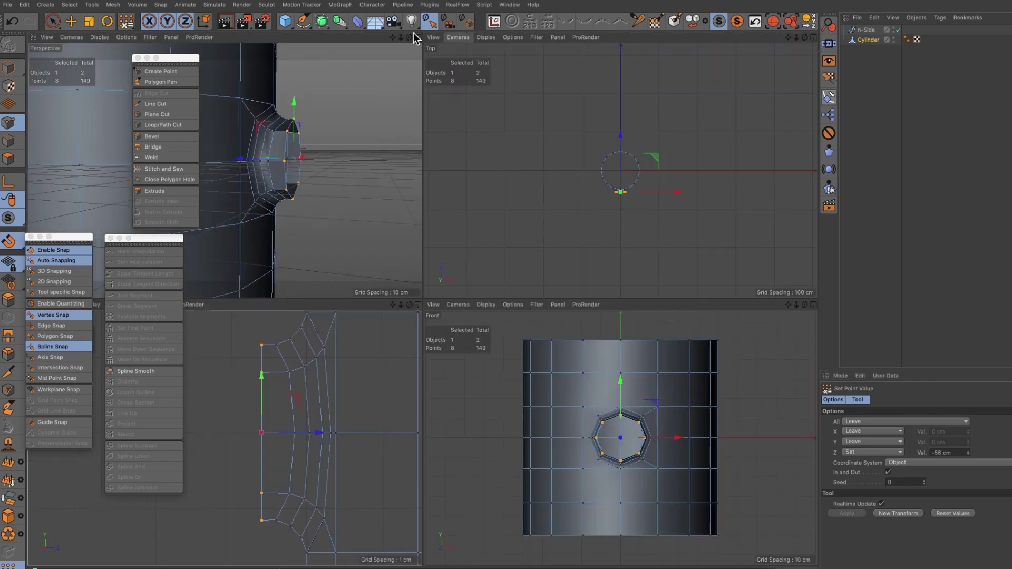
{"action": "left_click", "coordinate": [416, 39]}
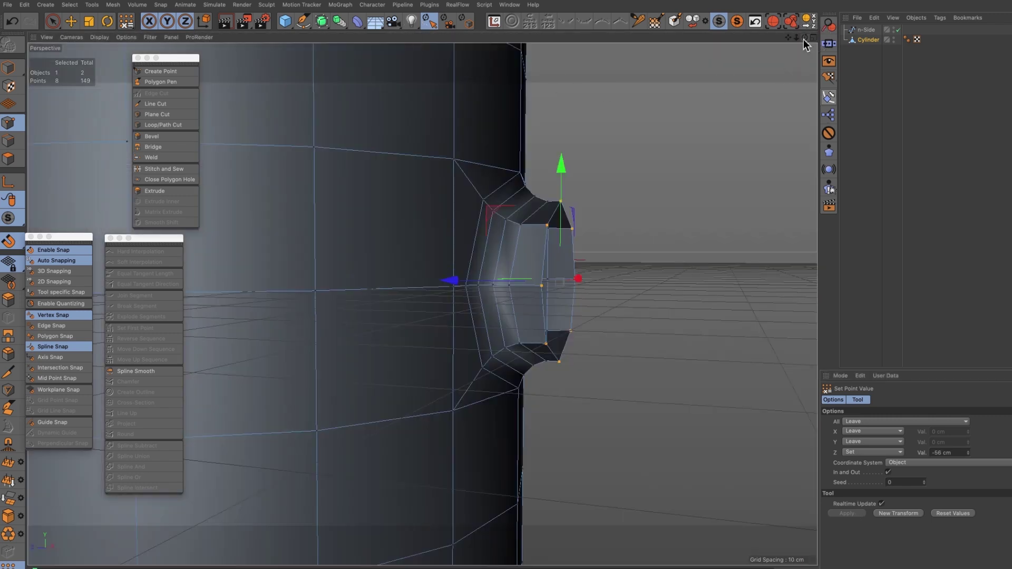
{"action": "left_click_drag", "start_coordinate": [802, 39], "coordinate": [762, 68]}
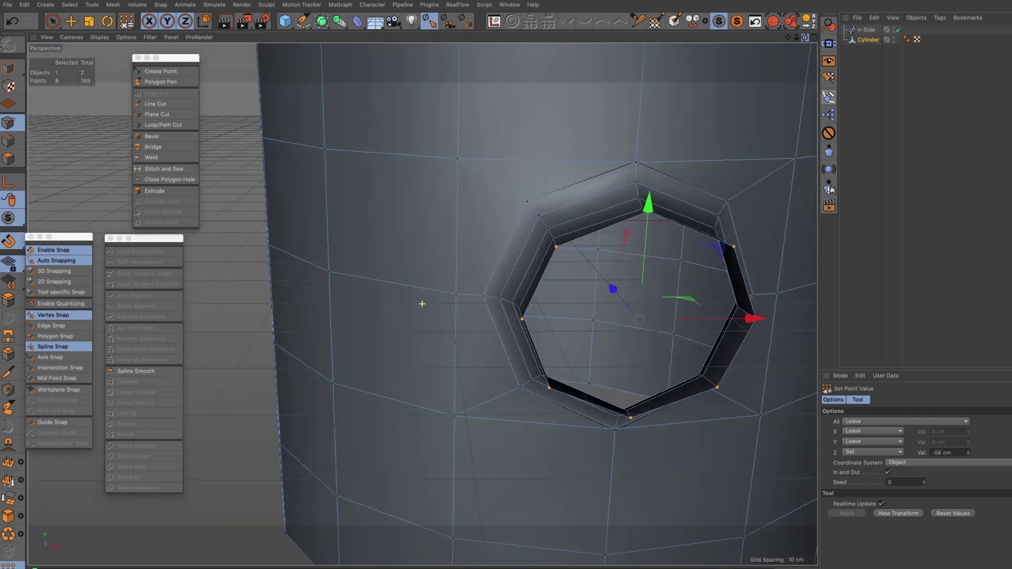
- Convert the lip's selected outer rim points to an edge selection and activate the Extrude tool for them
{"action": "left_click_drag", "start_coordinate": [804, 37], "coordinate": [747, 55]}
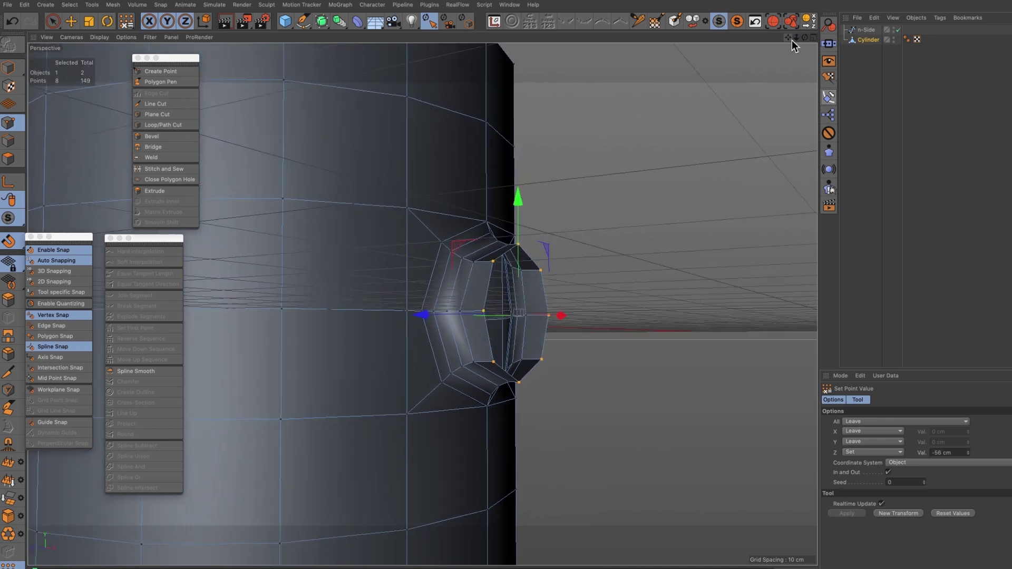
{"action": "left_click", "coordinate": [8, 140], "text": "ctrl"}
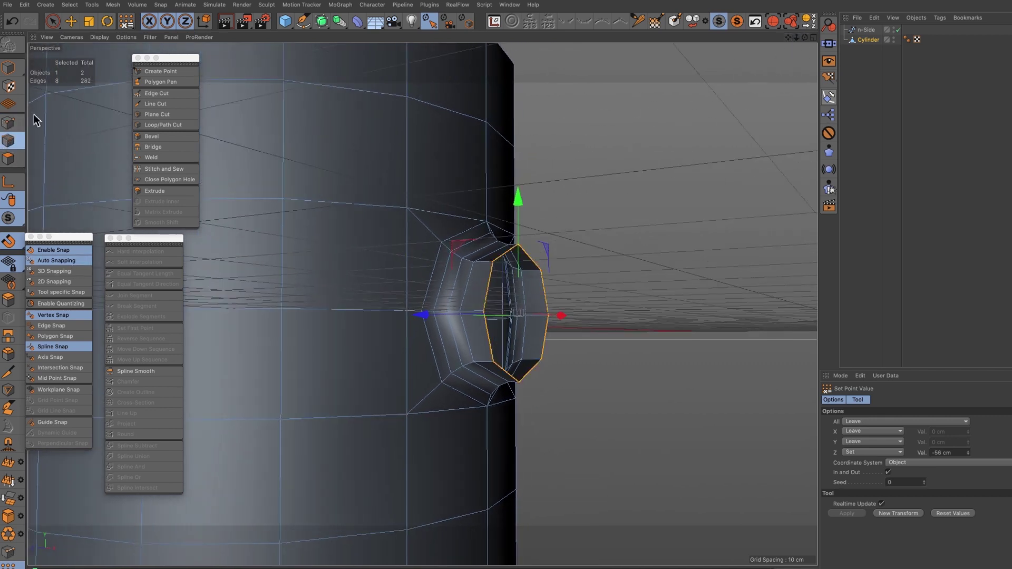
{"action": "left_click", "coordinate": [58, 22]}
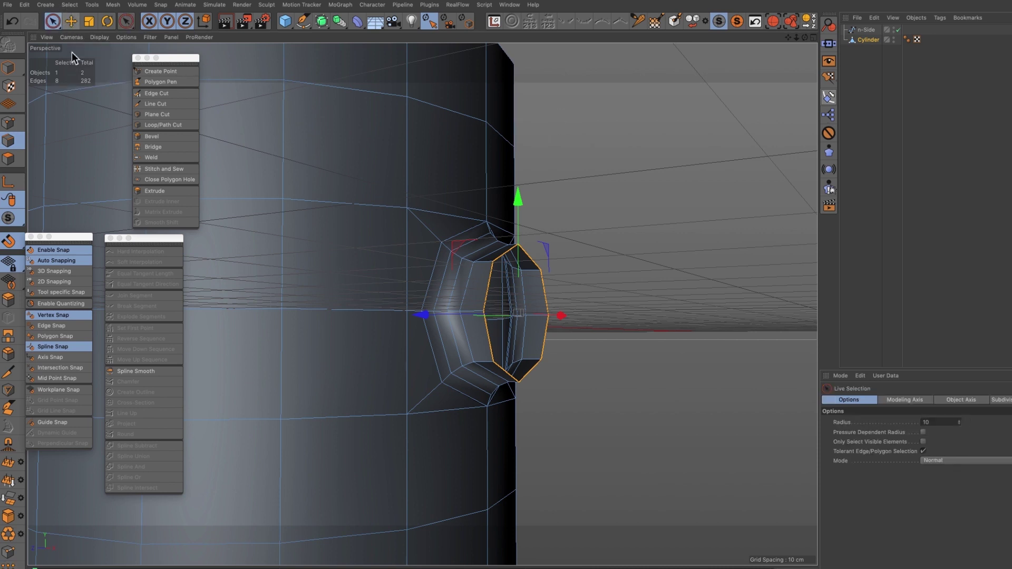
{"action": "left_click", "coordinate": [155, 191]}
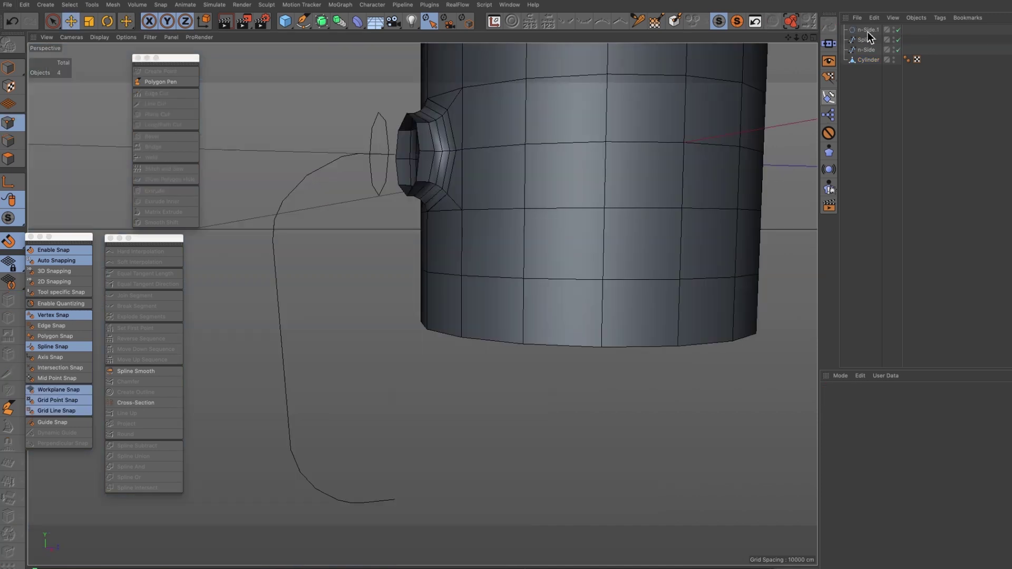
- Examine the handle's path spline in the Right view and check its intermediate point settings
{"action": "left_click", "coordinate": [865, 30]}
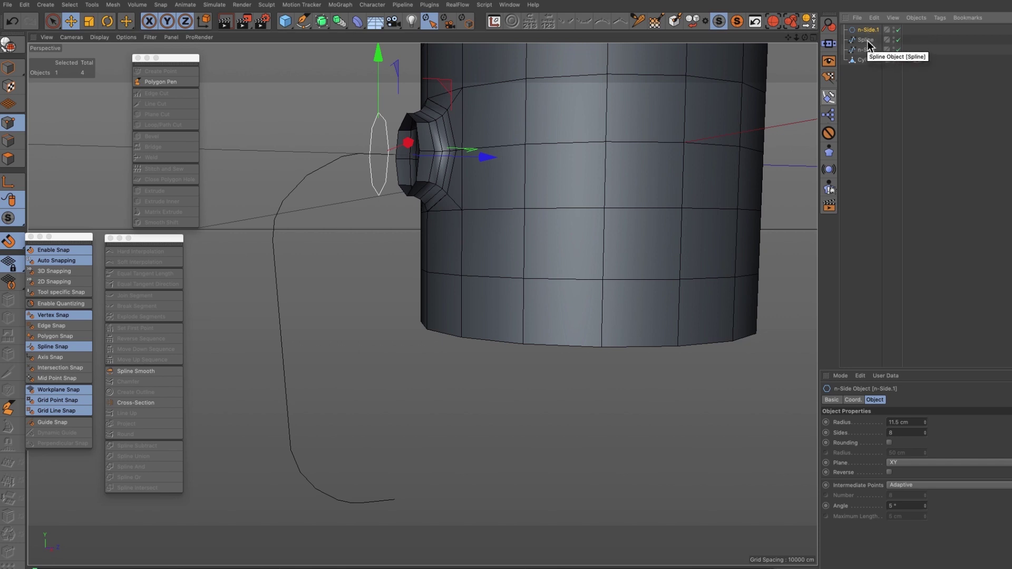
{"action": "left_click", "coordinate": [868, 40]}
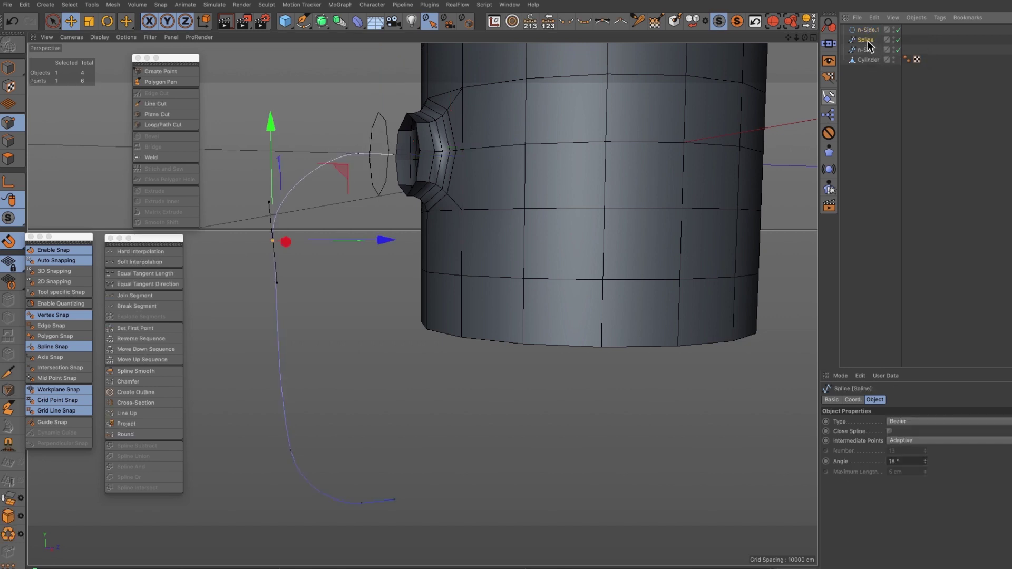
{"action": "left_click_drag", "start_coordinate": [805, 39], "coordinate": [748, 44]}
{"action": "left_click", "coordinate": [814, 38]}
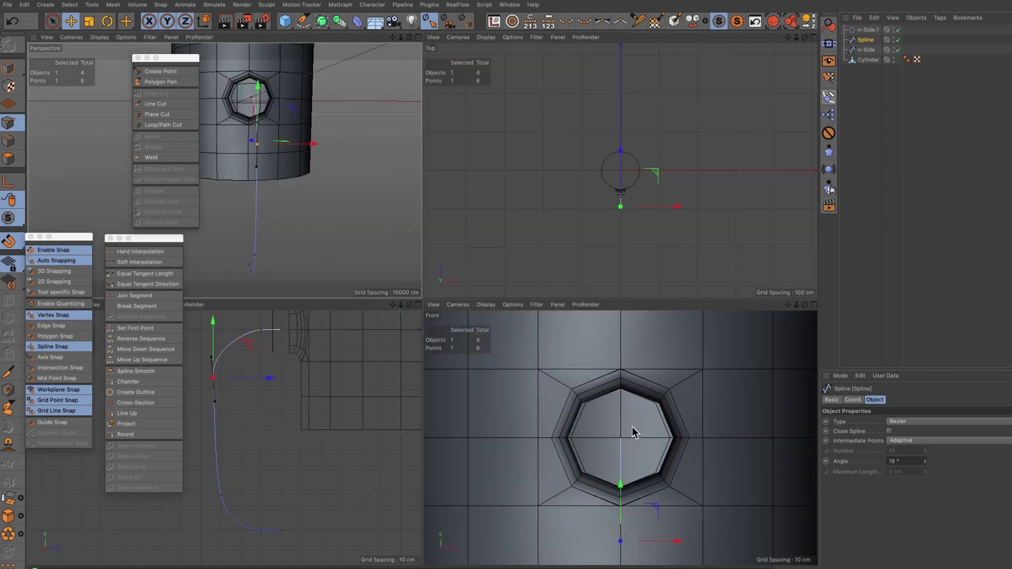
{"action": "left_click", "coordinate": [418, 305]}
{"action": "left_click_drag", "start_coordinate": [790, 38], "coordinate": [787, 59]}
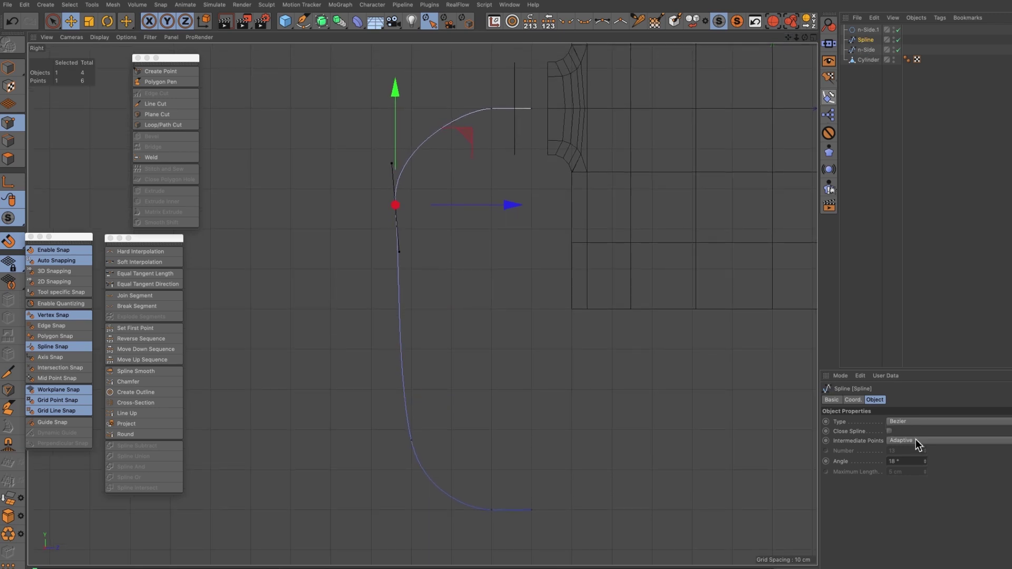
{"action": "left_click_drag", "start_coordinate": [916, 441], "coordinate": [918, 483]}
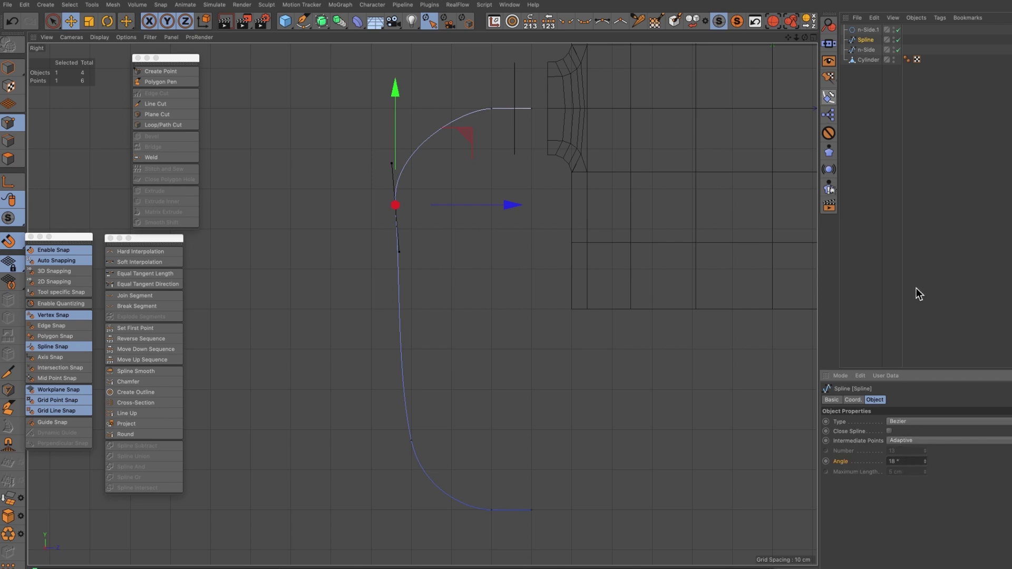
- Compare the n-Side.1 profile with the lip's octagonal opening in the Front view and return to the Perspective view
{"action": "left_click", "coordinate": [867, 29]}
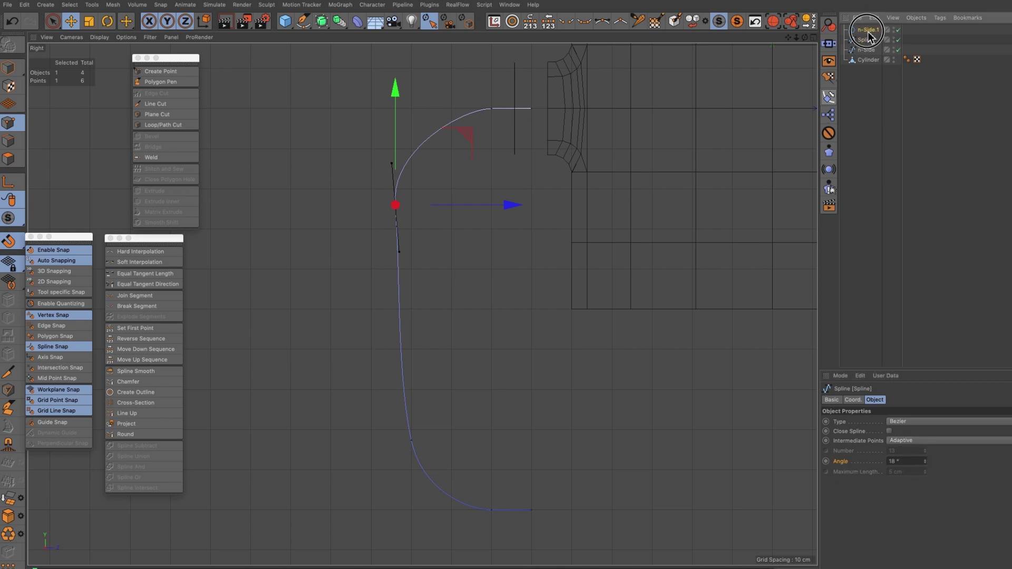
{"action": "left_click", "coordinate": [813, 38]}
{"action": "left_click", "coordinate": [812, 305]}
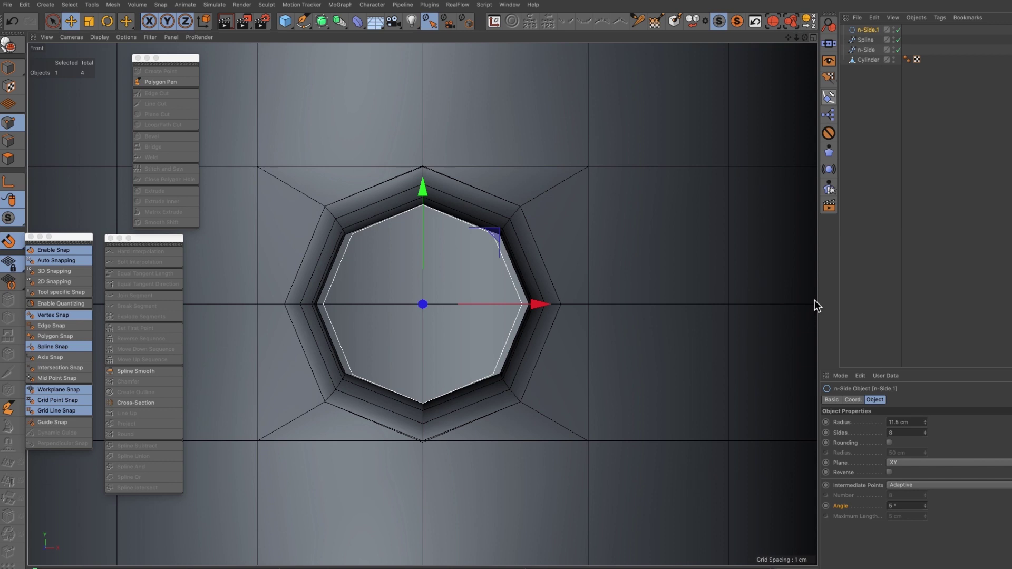
{"action": "left_click_drag", "start_coordinate": [800, 39], "coordinate": [867, 39]}
{"action": "left_click", "coordinate": [814, 38]}
{"action": "left_click", "coordinate": [424, 37]}
- Add a Sweep object and nest the n-Side.1 profile and the Spline path in it to form the handle
{"action": "left_click", "coordinate": [869, 39]}
{"action": "left_click", "coordinate": [866, 29]}
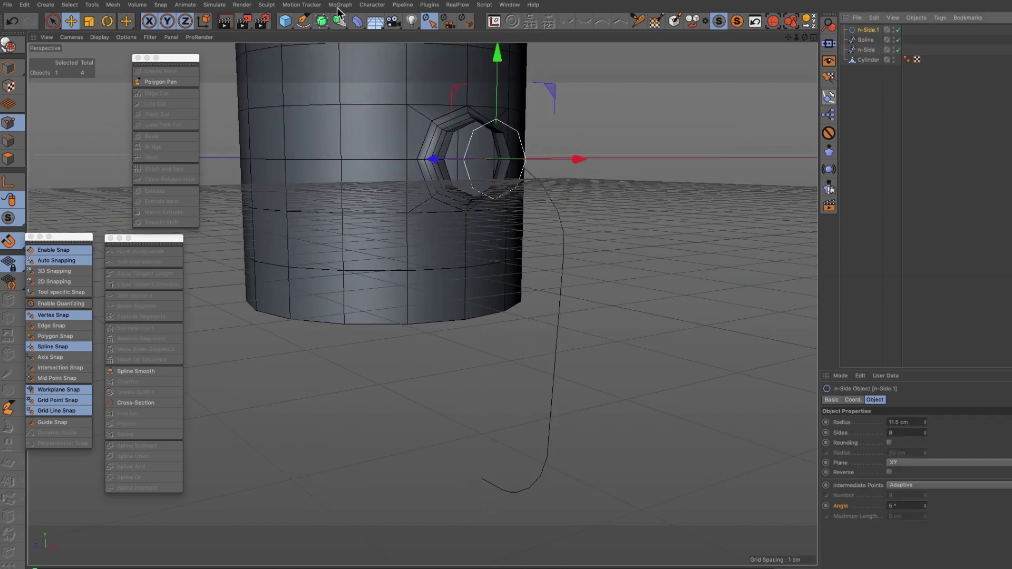
{"action": "left_click_drag", "start_coordinate": [322, 25], "coordinate": [370, 74]}
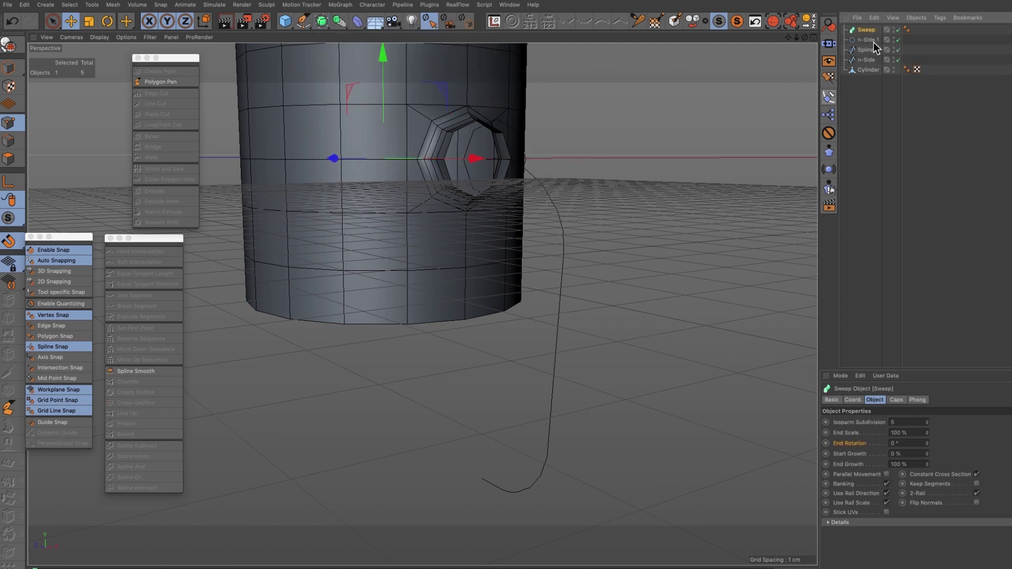
{"action": "mouse_move", "coordinate": [873, 42]}
{"action": "left_mouse_down"}
{"action": "mouse_move", "coordinate": [867, 31]}
{"action": "mouse_move", "coordinate": [870, 49]}
{"action": "mouse_move", "coordinate": [870, 38]}
{"action": "left_mouse_up"}
{"action": "left_click_drag", "start_coordinate": [804, 37], "coordinate": [722, 34]}
{"action": "left_click_drag", "start_coordinate": [422, 304], "coordinate": [422, 304], "text": "alt"}
{"action": "left_click", "coordinate": [865, 30]}
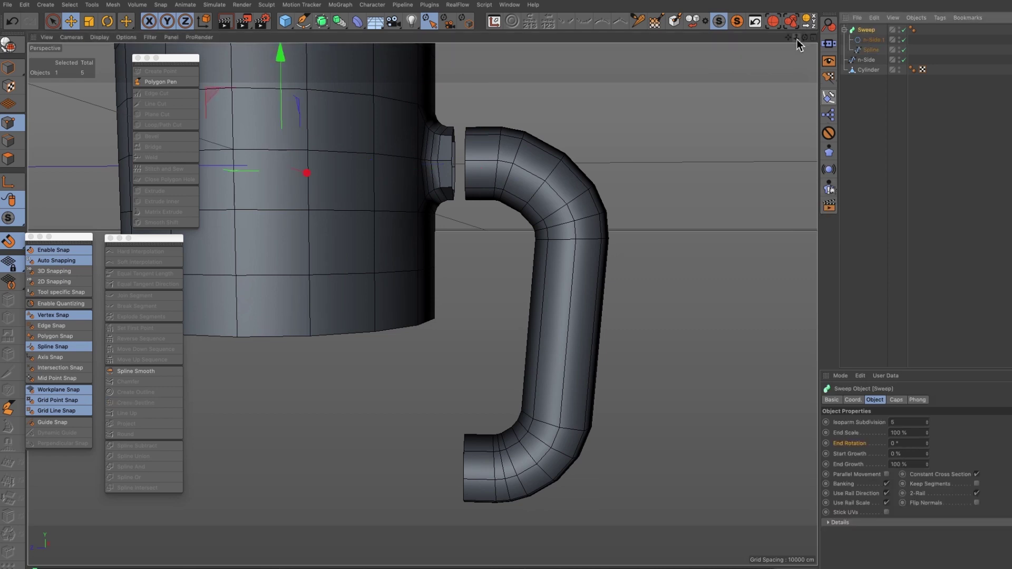
{"action": "left_click_drag", "start_coordinate": [796, 38], "coordinate": [780, 37]}
- Rename the Cylinder object as Top Mug and switch to Model mode
{"action": "double_click", "coordinate": [867, 70]}
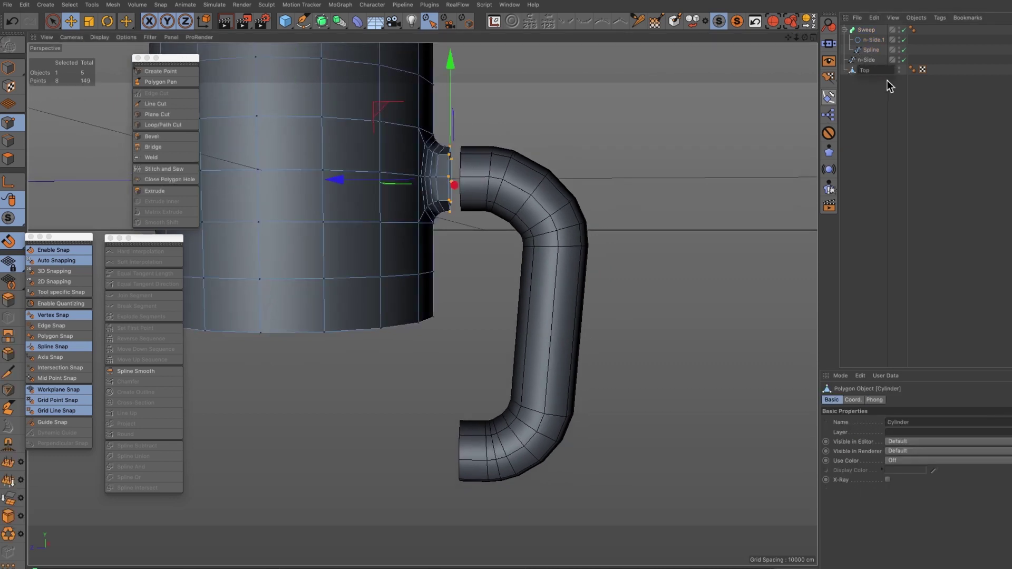
{"action": "key", "text": "Return"}
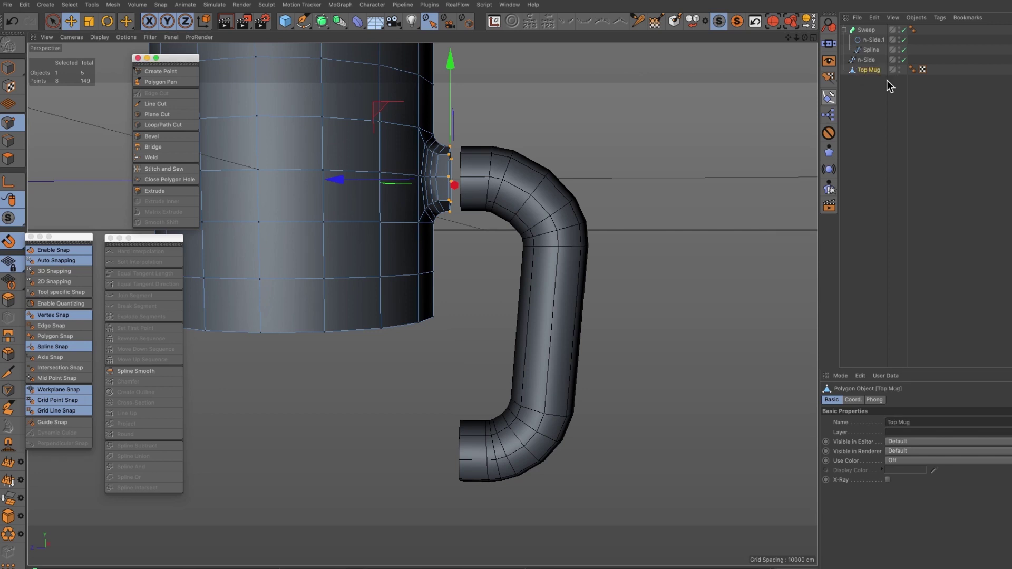
{"action": "left_click_drag", "start_coordinate": [788, 37], "coordinate": [422, 304]}
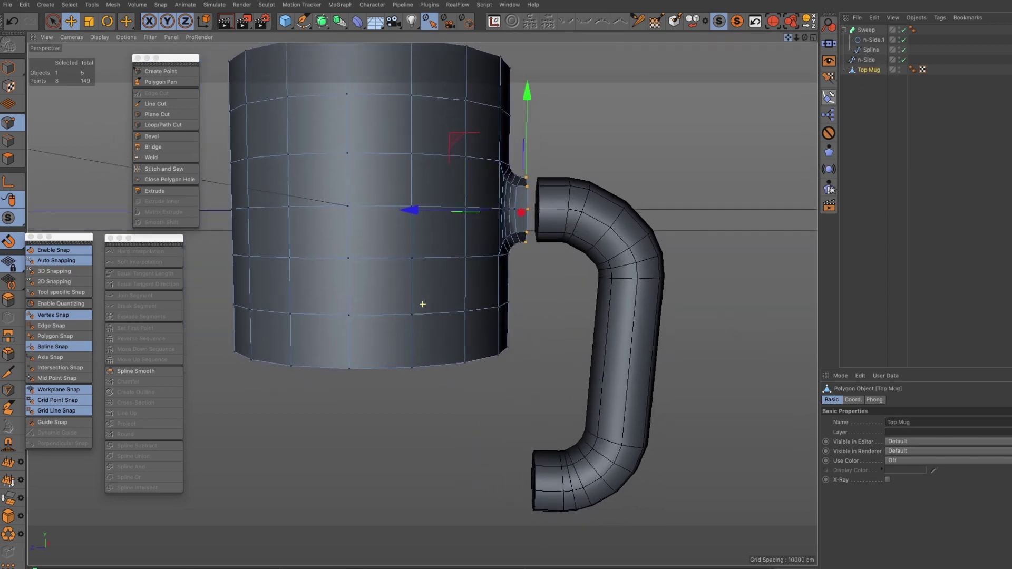
{"action": "left_click", "coordinate": [9, 67]}
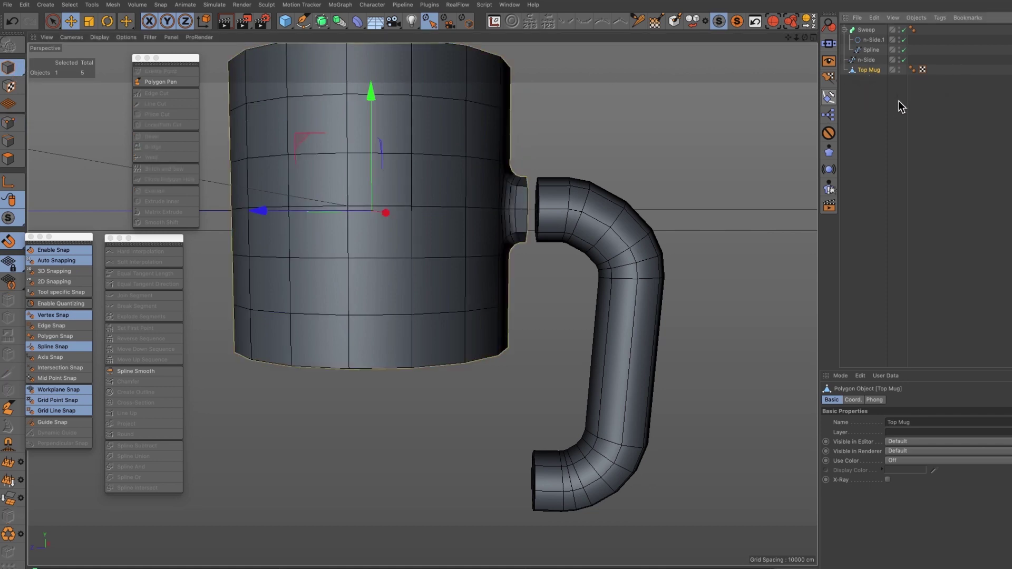
- Rename the Sweep object as Handle and collapse its hierarchy
{"action": "double_click", "coordinate": [867, 30]}
{"action": "type", "text": "Handle"}
{"action": "key", "text": "Return"}
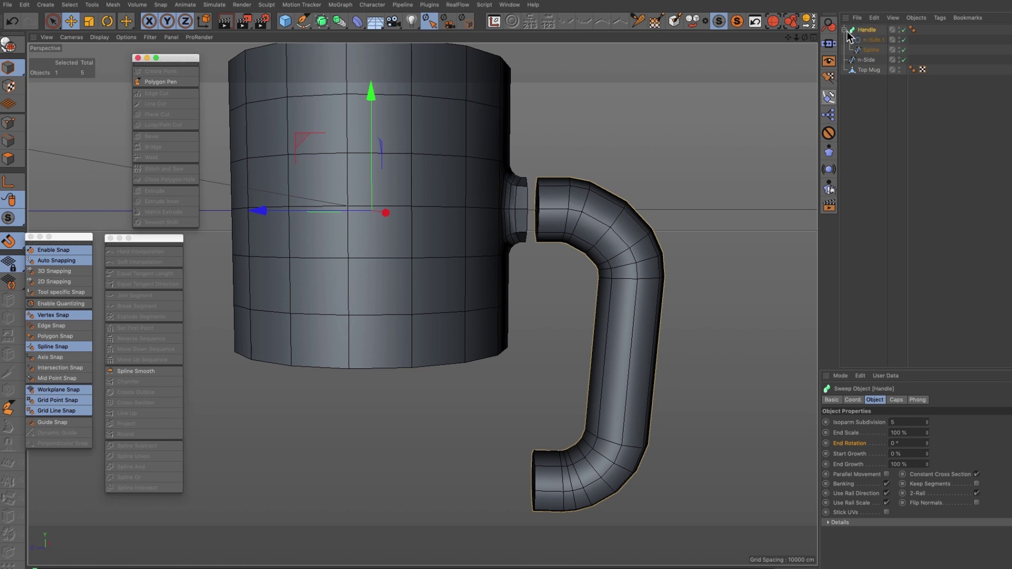
{"action": "left_click", "coordinate": [845, 30]}
- Duplicate the Top Mug object and rename the copy as Bottom Mug
{"action": "left_click", "coordinate": [869, 50]}
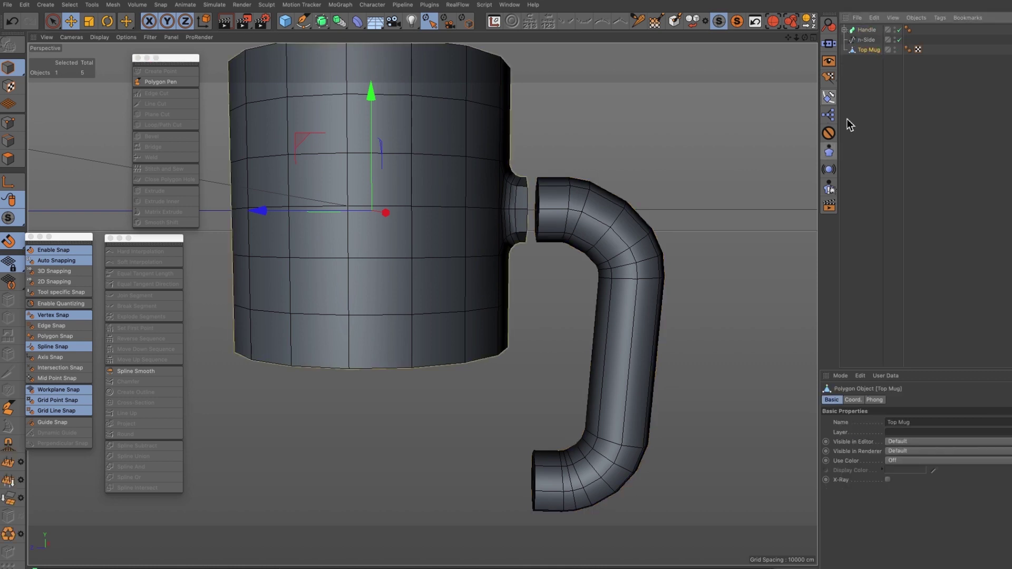
{"action": "key", "text": "o"}
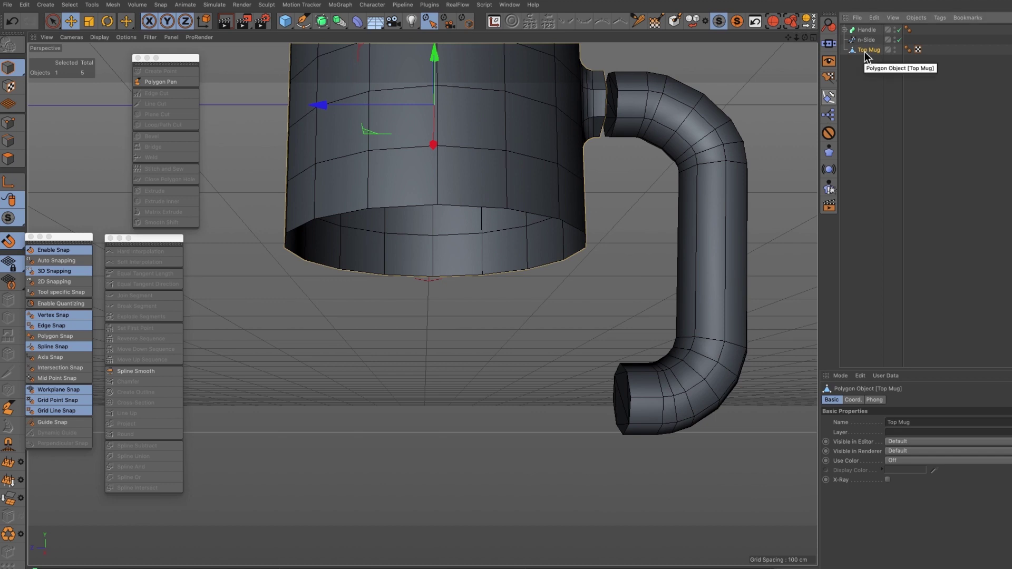
{"action": "mouse_move", "coordinate": [864, 52]}
{"action": "left_mouse_down"}
{"action": "mouse_move", "coordinate": [866, 74]}
{"action": "mouse_move", "coordinate": [869, 61]}
{"action": "left_mouse_up"}
{"action": "double_click", "coordinate": [870, 61]}
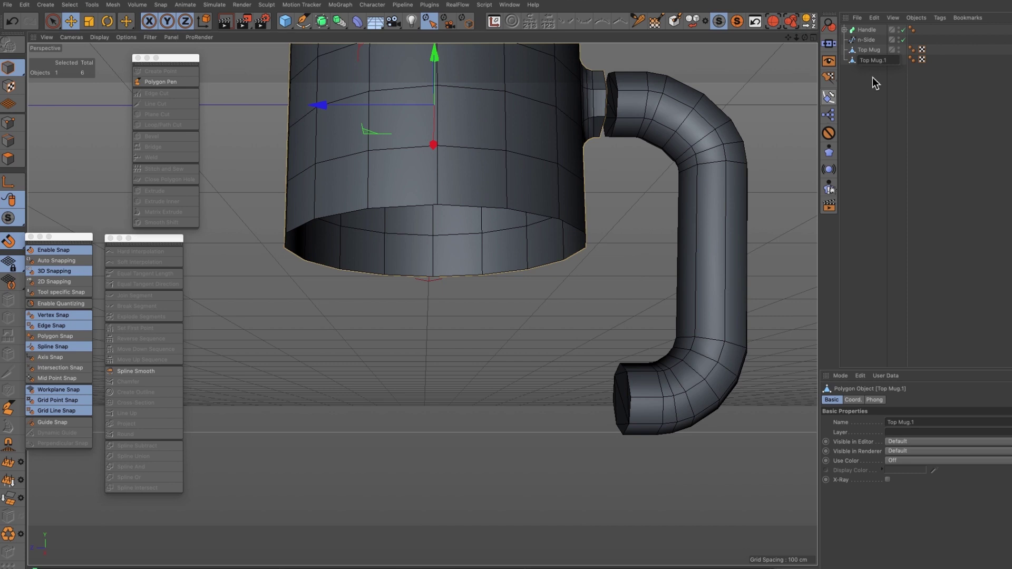
{"action": "type", "text": "Bot"}
{"action": "key", "text": "BackSpace"}
{"action": "key", "text": "BackSpace"}
{"action": "key", "text": "Return"}
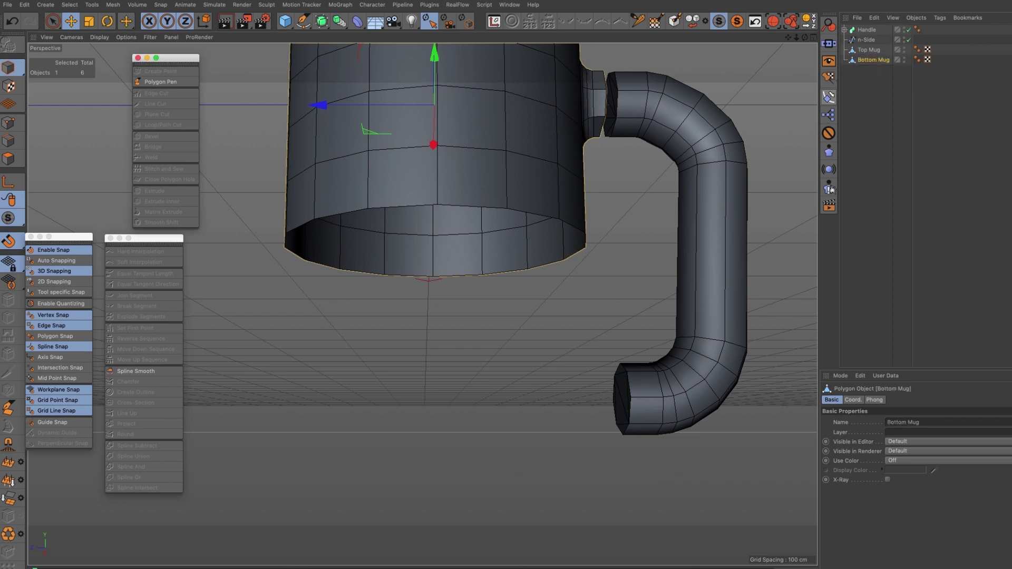
- Set the Bottom Mug's Y position to -100 cm and check its alignment with the handle's lower end
{"action": "left_click", "coordinate": [852, 401]}
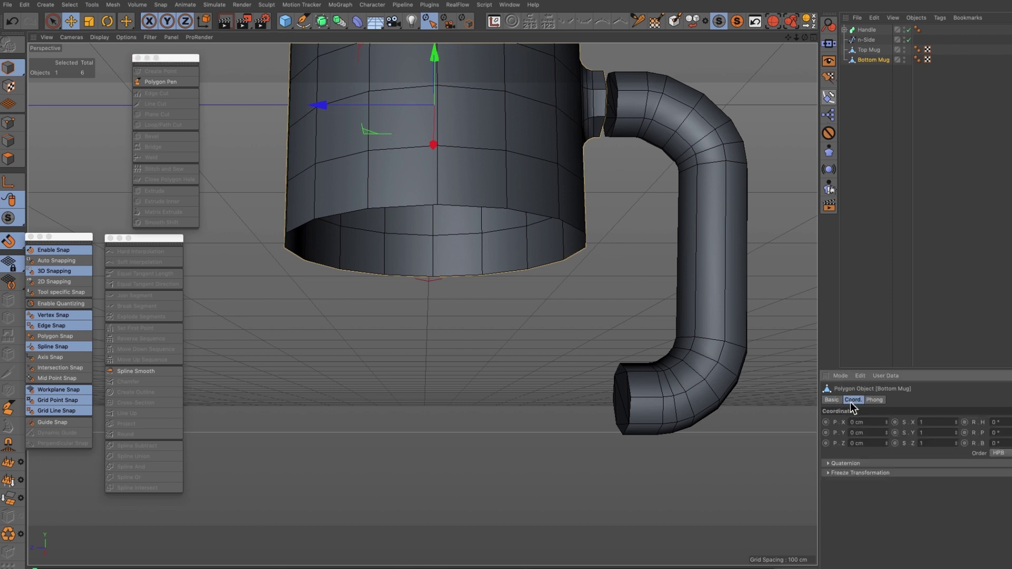
{"action": "left_click", "coordinate": [887, 431]}
{"action": "left_click", "coordinate": [888, 434]}
{"action": "left_click_drag", "start_coordinate": [876, 433], "coordinate": [797, 432]}
{"action": "type", "text": "-100"}
{"action": "key", "text": "Return"}
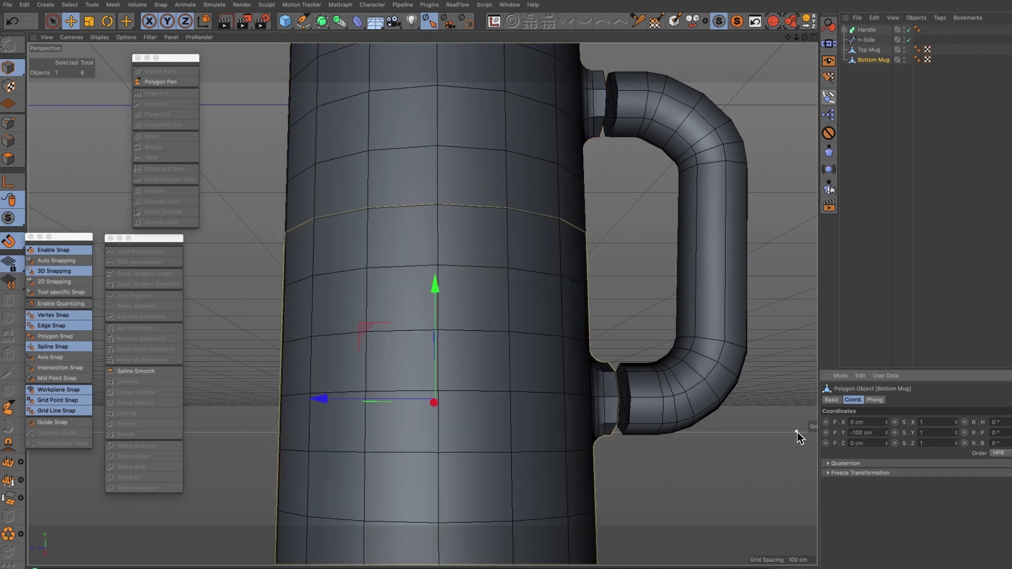
{"action": "mouse_move", "coordinate": [804, 33]}
{"action": "left_mouse_down"}
{"action": "mouse_move", "coordinate": [819, 26]}
{"action": "mouse_move", "coordinate": [805, 35]}
{"action": "left_mouse_up"}
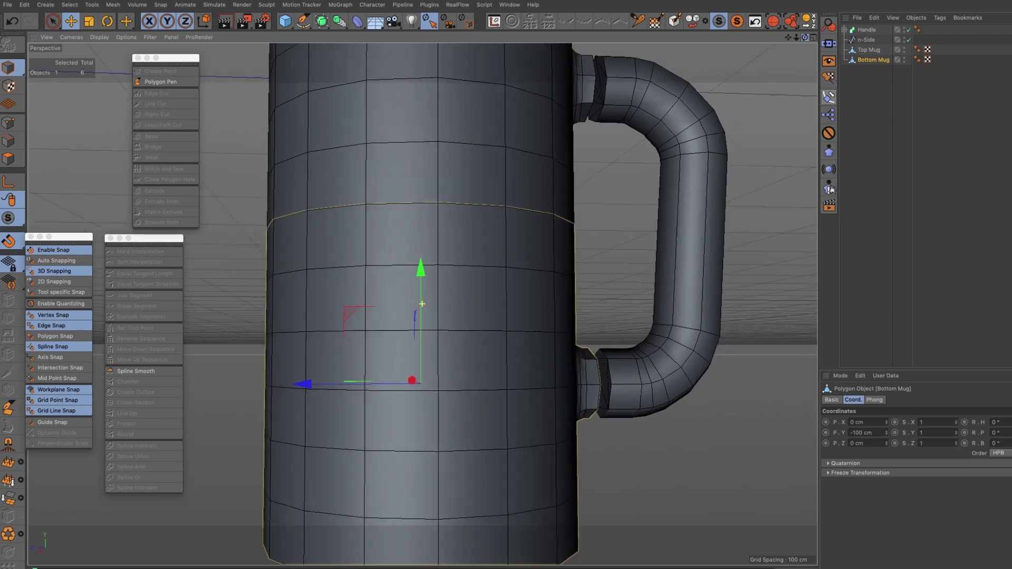
- Merge Top Mug and Bottom Mug into a single object with Connect Objects + Delete
{"action": "left_click", "coordinate": [869, 50]}
{"action": "left_click", "coordinate": [874, 59], "text": "shift"}
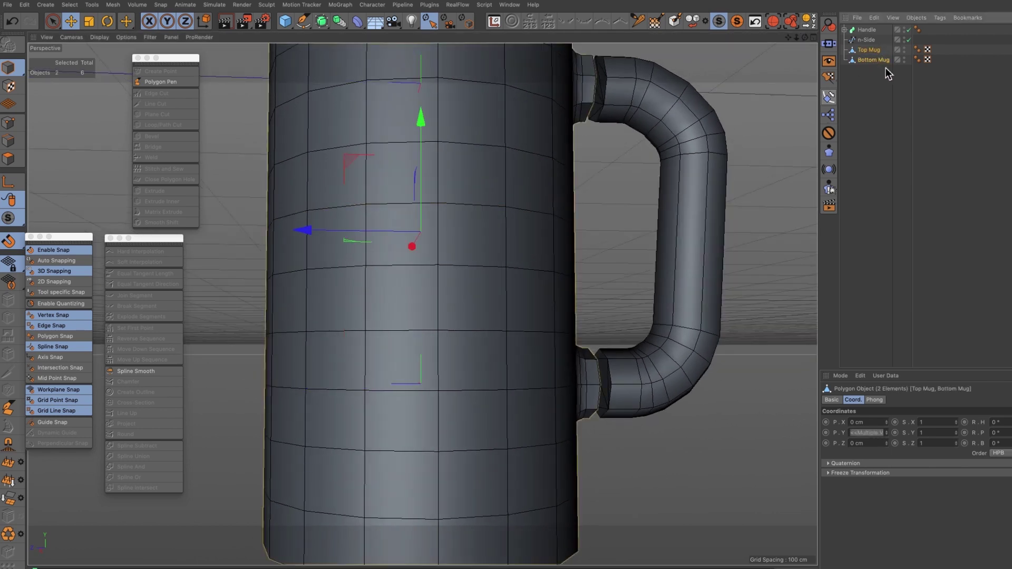
{"action": "right_click", "coordinate": [866, 52]}
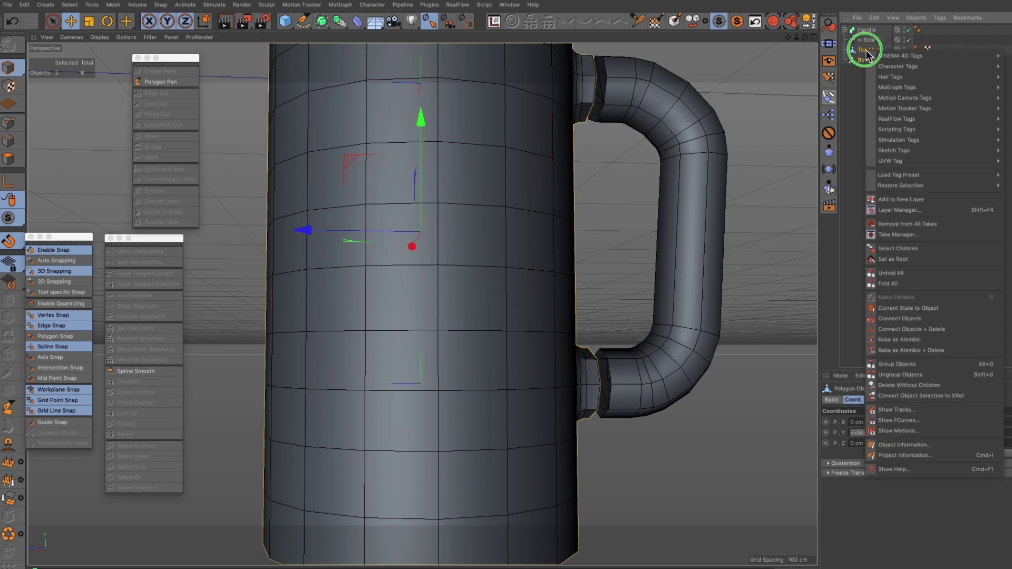
{"action": "left_click", "coordinate": [947, 330]}
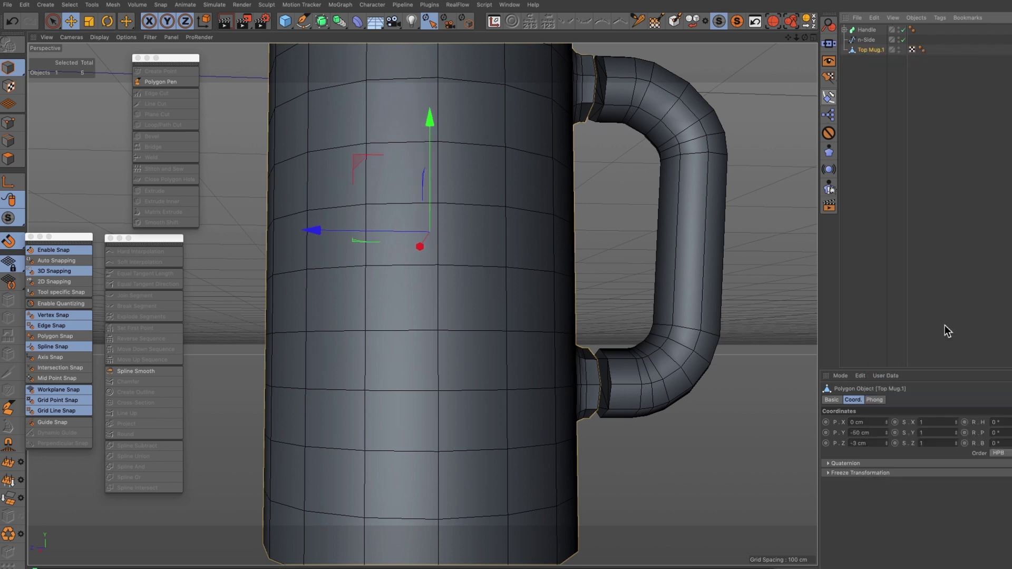
- Select all points of the merged mug in Points mode and run Optimize to weld the duplicate seam points
{"action": "left_click", "coordinate": [8, 122]}
{"action": "left_click", "coordinate": [366, 205]}
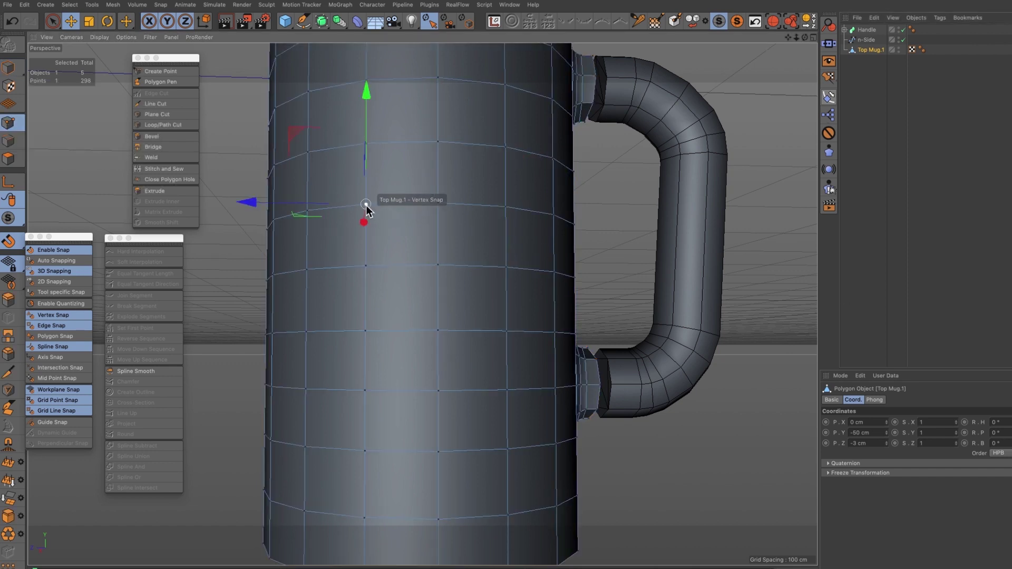
{"action": "key", "text": "ctrl+a"}
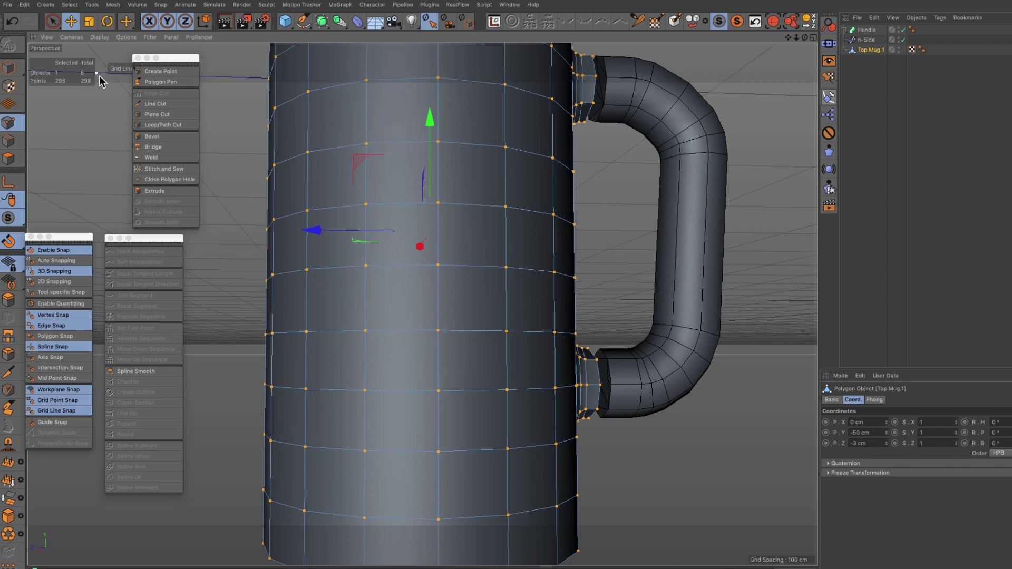
{"action": "left_click", "coordinate": [114, 5]}
{"action": "mouse_move", "coordinate": [127, 30]}
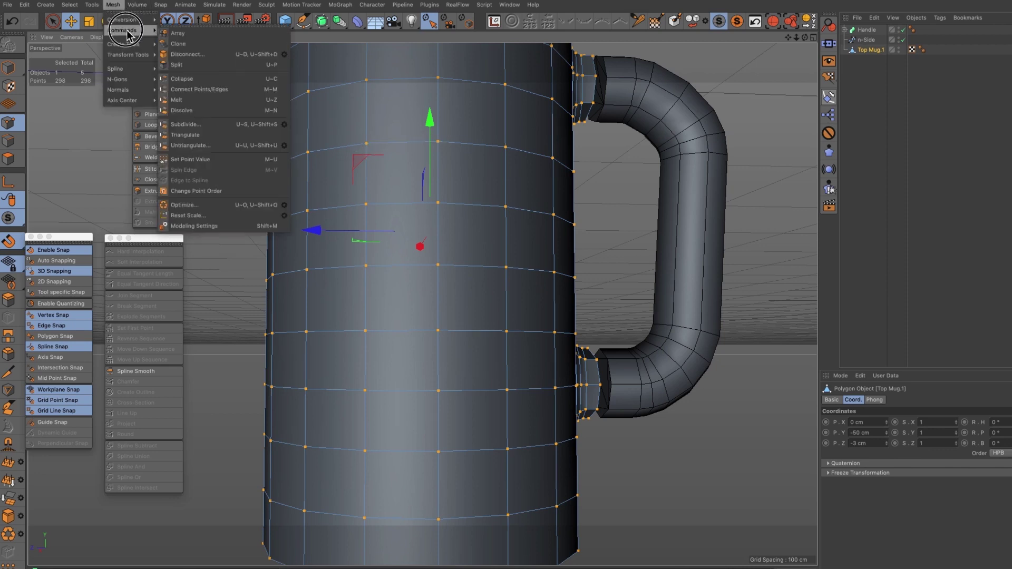
{"action": "left_click", "coordinate": [236, 206]}
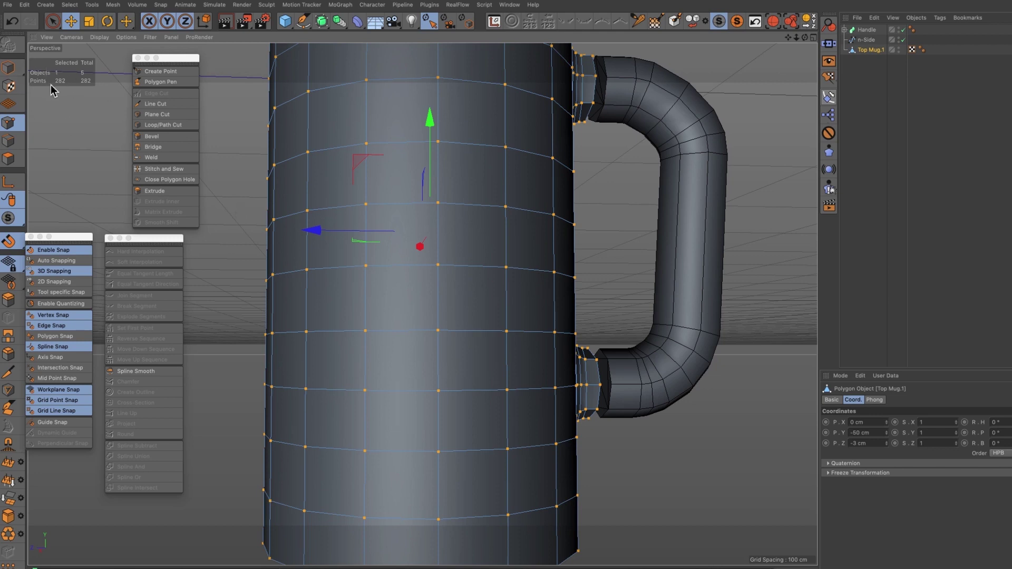
- Clear the point selection on the merged mug object using Live Selection
{"action": "left_click", "coordinate": [55, 26]}
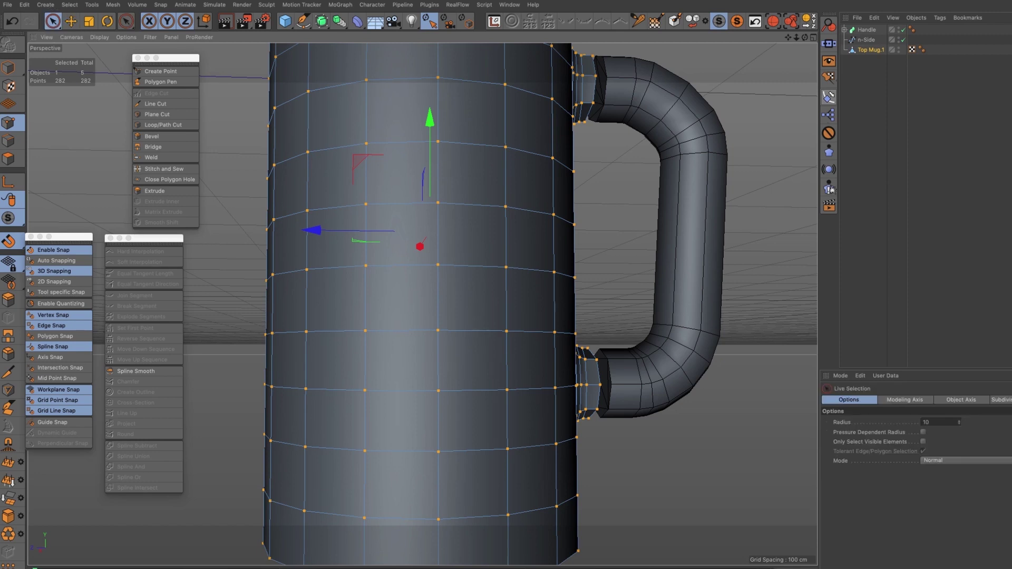
{"action": "left_click", "coordinate": [845, 59]}
{"action": "left_click", "coordinate": [873, 50]}
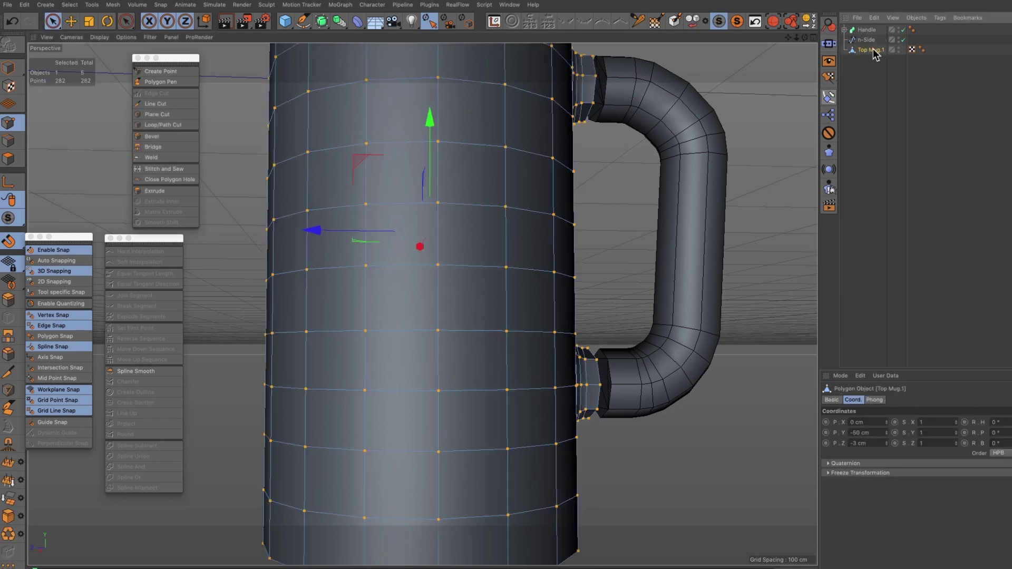
{"action": "left_click", "coordinate": [463, 201]}
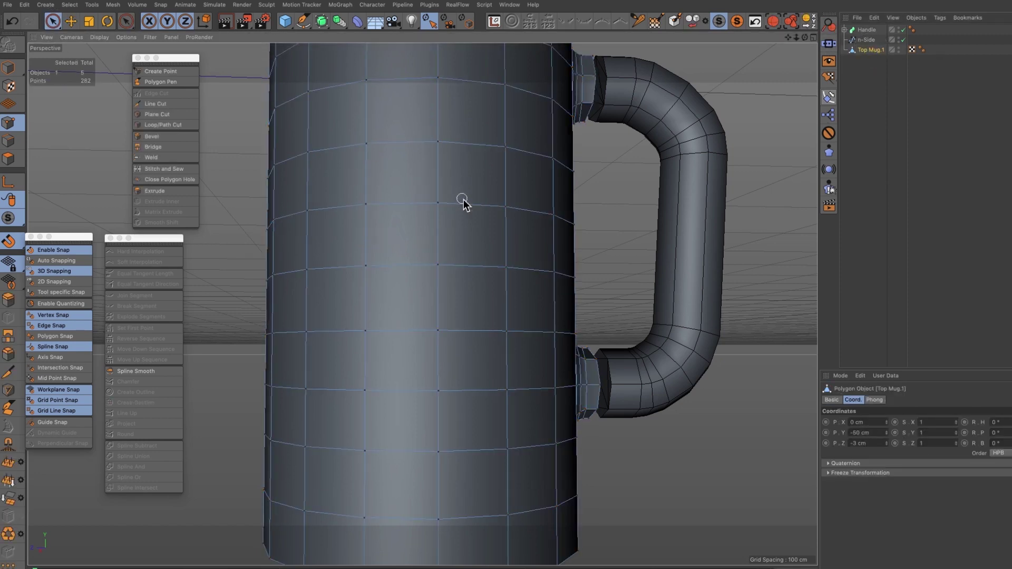
{"action": "left_click", "coordinate": [867, 29]}
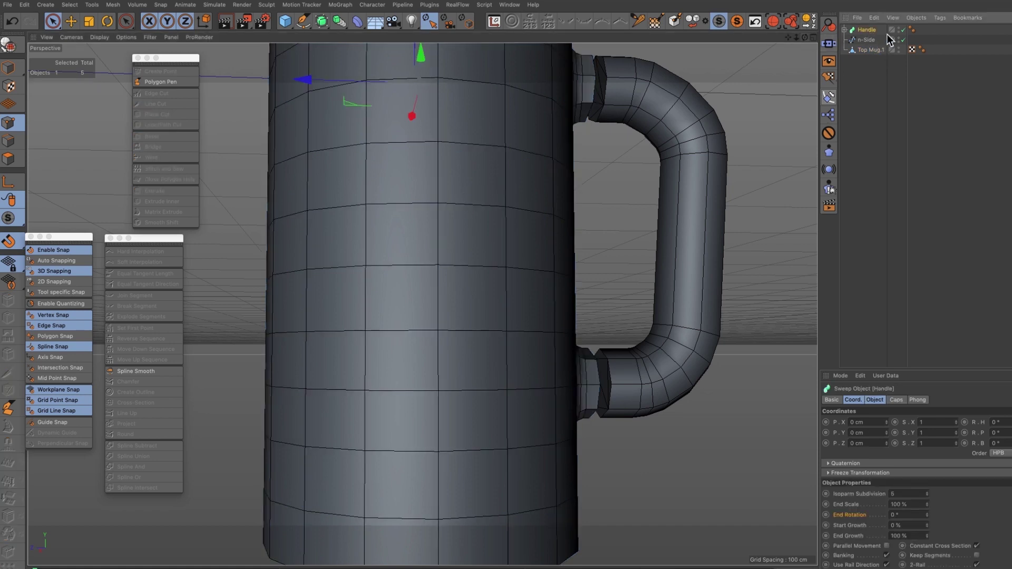
{"action": "key", "text": "c"}
{"action": "left_click", "coordinate": [843, 30]}
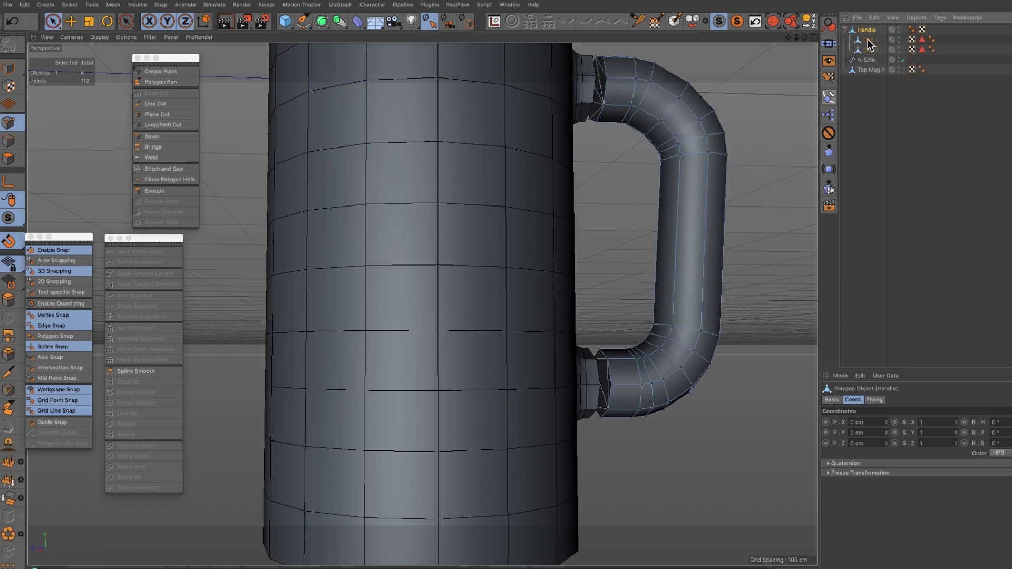
{"action": "left_click", "coordinate": [867, 39]}
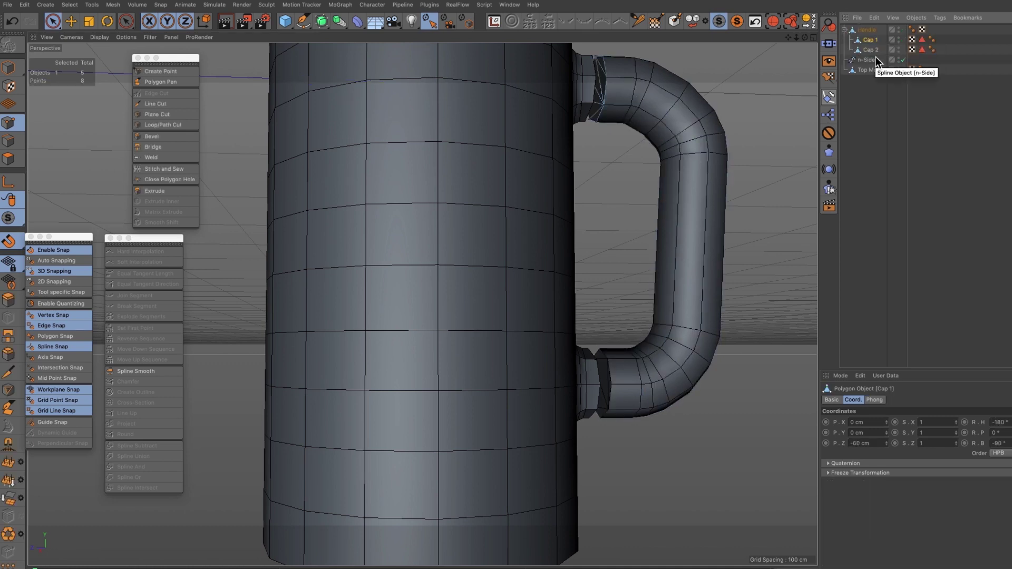
{"action": "key", "text": "super+z"}
{"action": "key", "text": "super+z"}
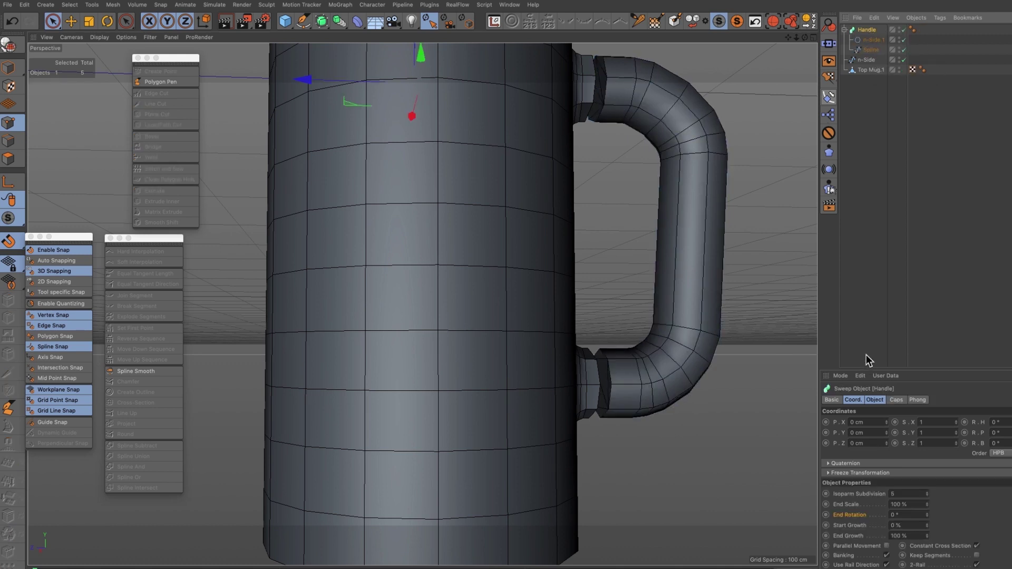
- Set the Handle sweep's end cap to None and view the open handle ends
{"action": "left_click", "coordinate": [896, 400]}
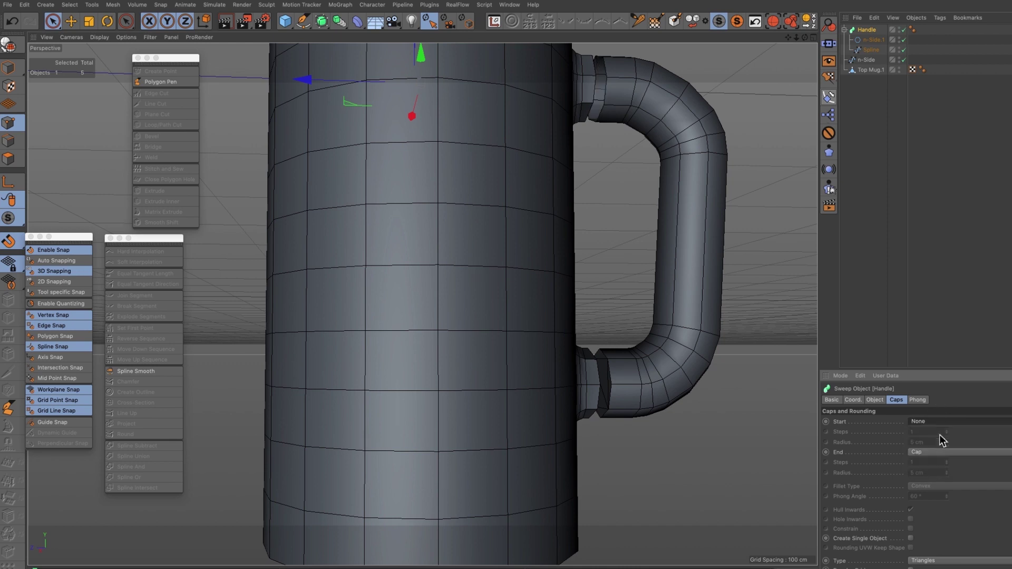
{"action": "left_click", "coordinate": [933, 452]}
{"action": "left_click", "coordinate": [936, 465]}
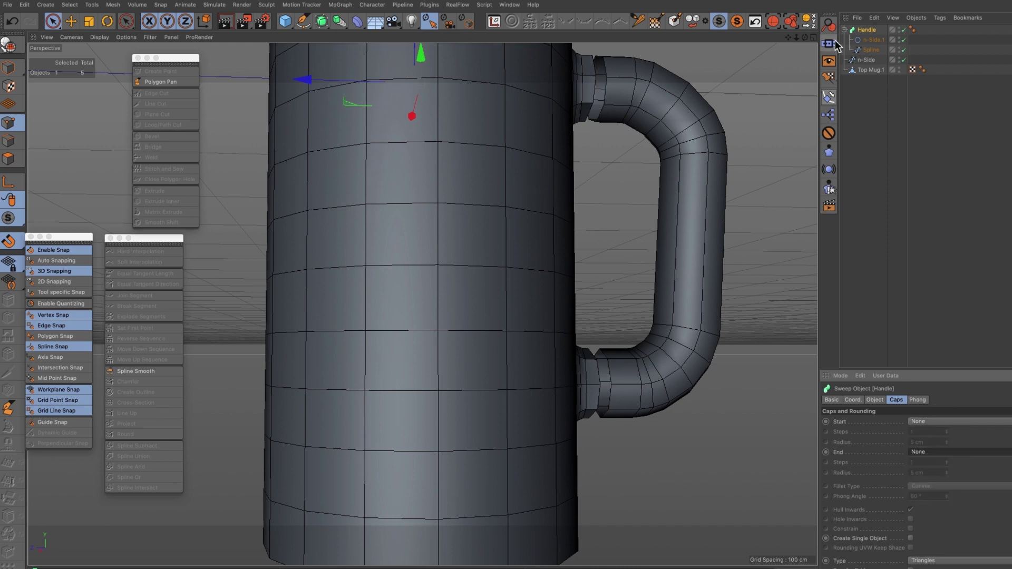
{"action": "left_click_drag", "start_coordinate": [804, 37], "coordinate": [869, 48]}
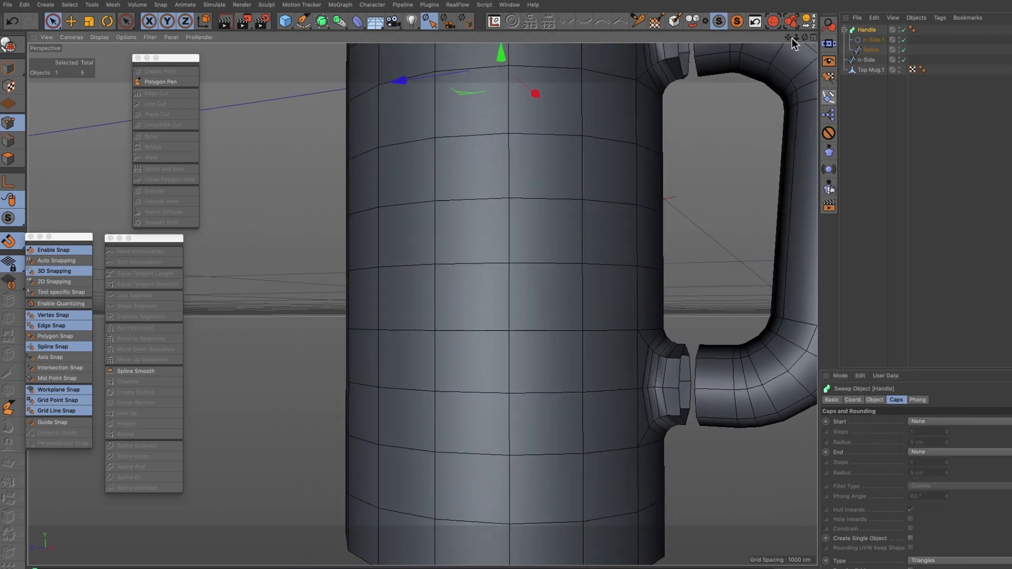
{"action": "left_click_drag", "start_coordinate": [791, 38], "coordinate": [794, 43]}
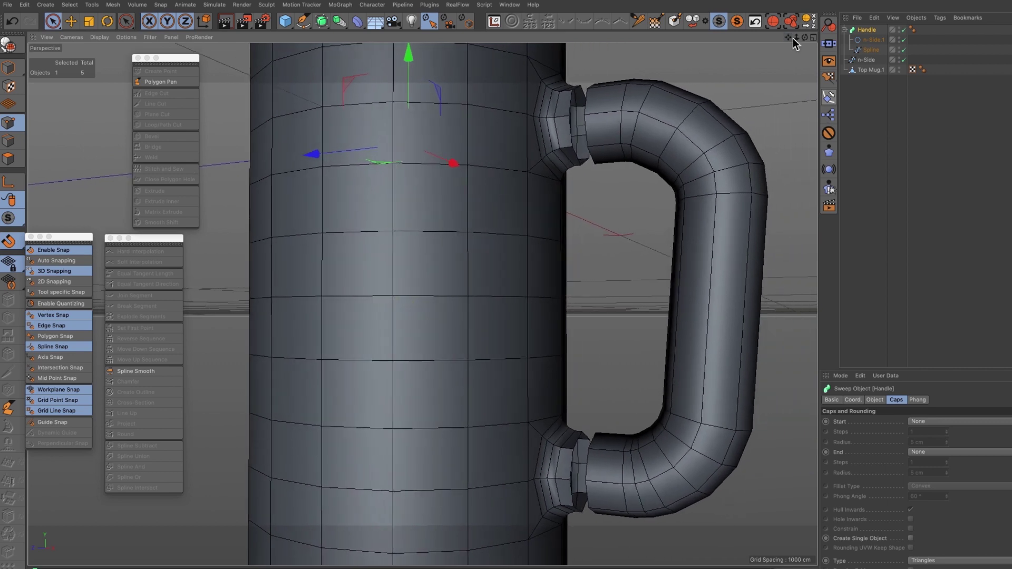
- Convert the Handle sweep into an editable polygon object and switch to Edges mode at its upper joint
{"action": "left_click", "coordinate": [868, 32]}
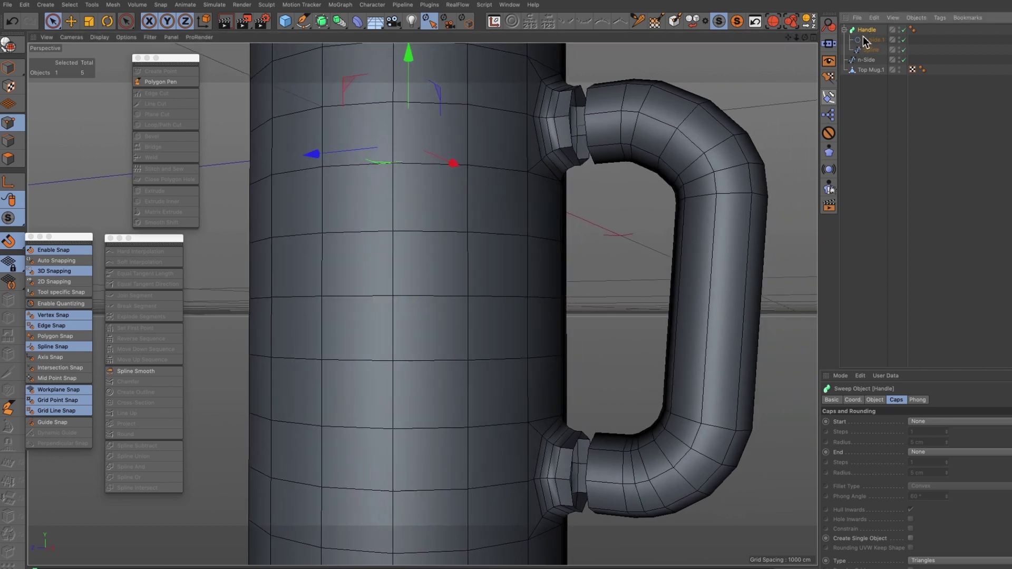
{"action": "key", "text": "c"}
{"action": "mouse_move", "coordinate": [805, 38]}
{"action": "left_mouse_down"}
{"action": "mouse_move", "coordinate": [805, 53]}
{"action": "mouse_move", "coordinate": [796, 38]}
{"action": "left_mouse_up"}
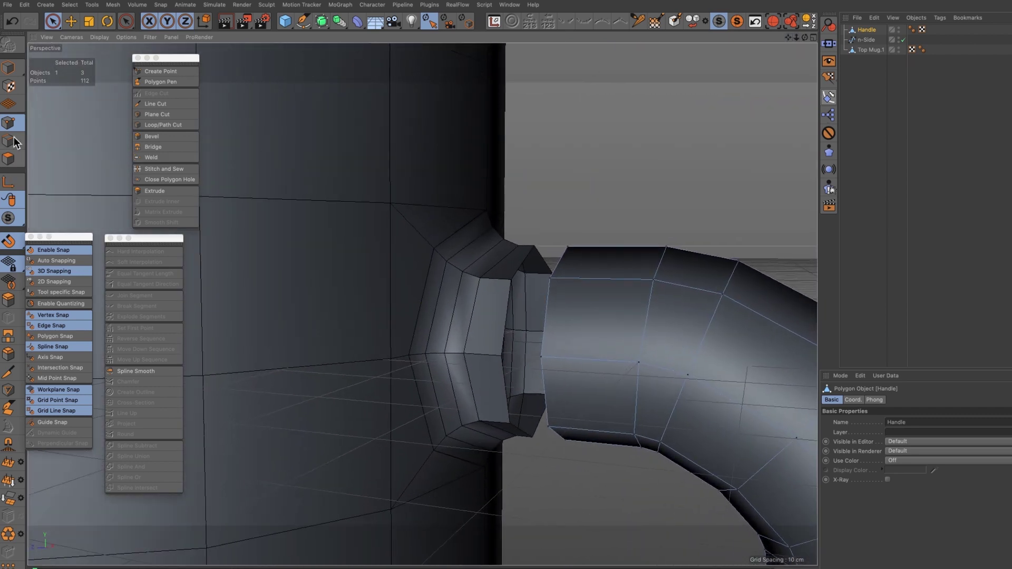
{"action": "left_click", "coordinate": [15, 141]}
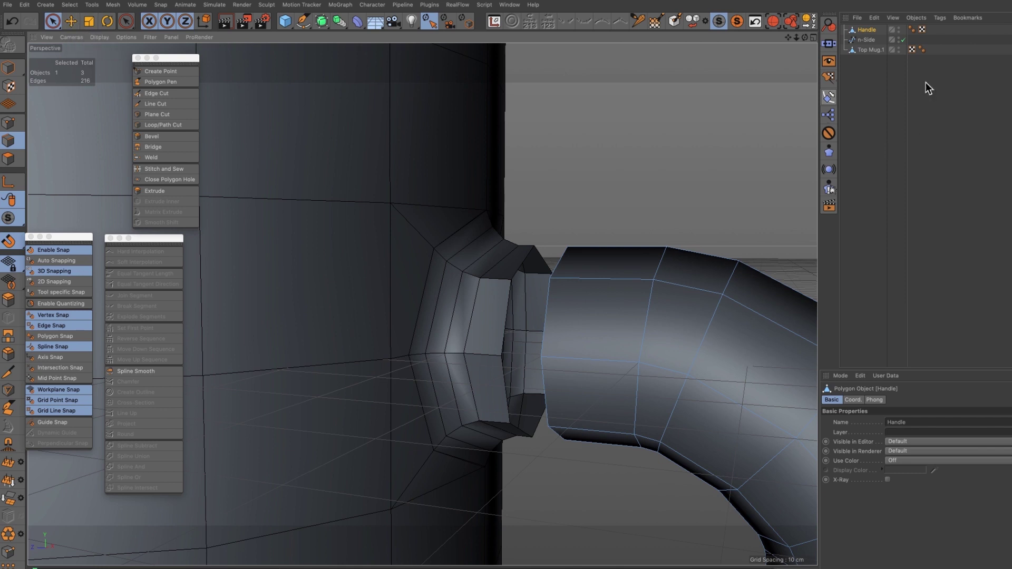
- Merge Handle and Top Mug.1 into one object with Connect Objects + Delete
{"action": "left_click_drag", "start_coordinate": [868, 29], "coordinate": [871, 43]}
{"action": "left_click", "coordinate": [871, 50], "text": "ctrl"}
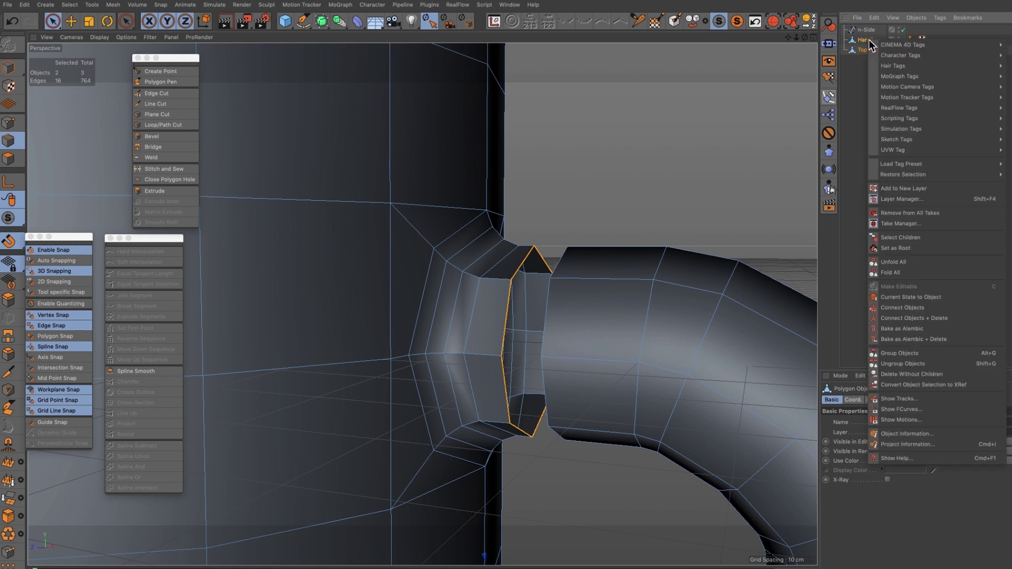
{"action": "left_click", "coordinate": [905, 320]}
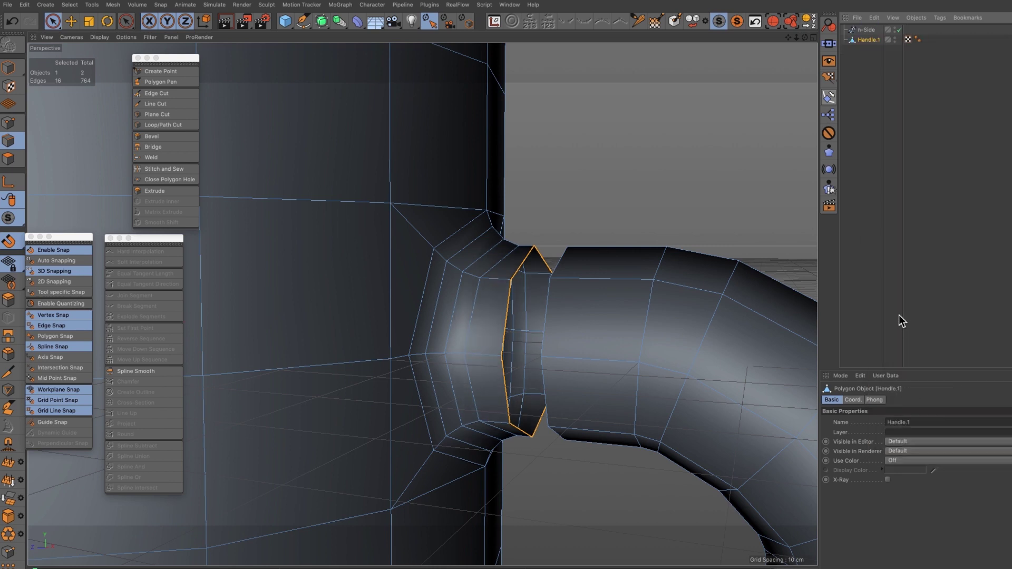
- Delete the leftover n-Side spline and rename the merged object as Mug
{"action": "key", "text": "Delete"}
{"action": "double_click", "coordinate": [868, 33]}
{"action": "type", "text": "Mug"}
{"action": "key", "text": "Return"}
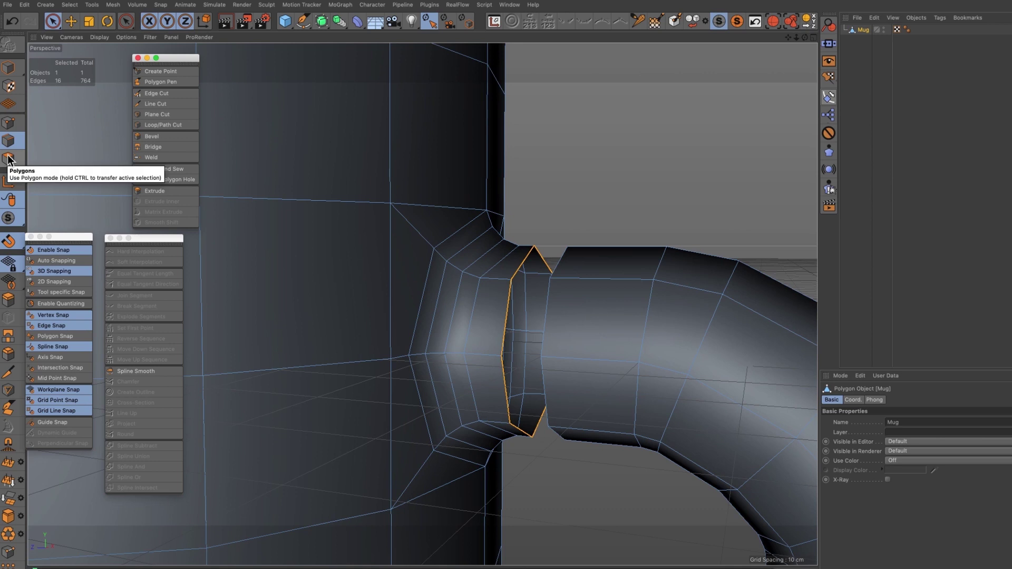
- Select the facing top edges of the upper mug opening and handle end, and connect them with Bridge
{"action": "left_click", "coordinate": [53, 21]}
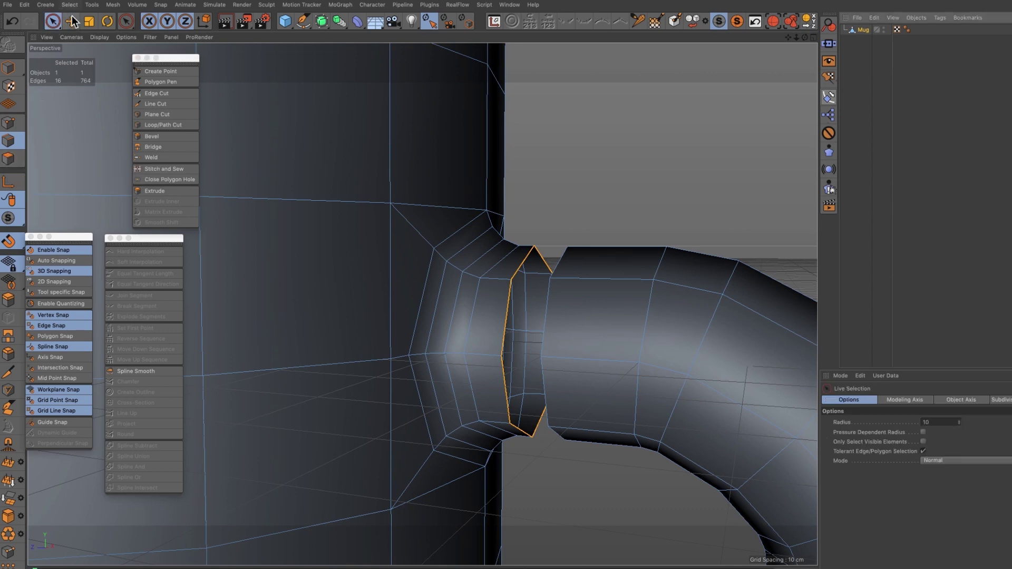
{"action": "left_click", "coordinate": [558, 263]}
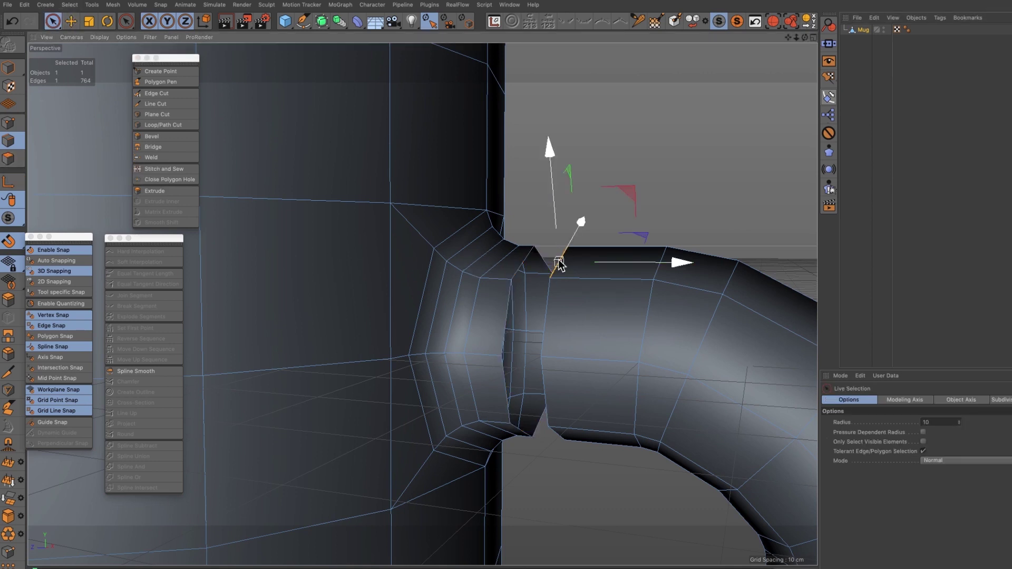
{"action": "left_click", "coordinate": [529, 263], "text": "shift"}
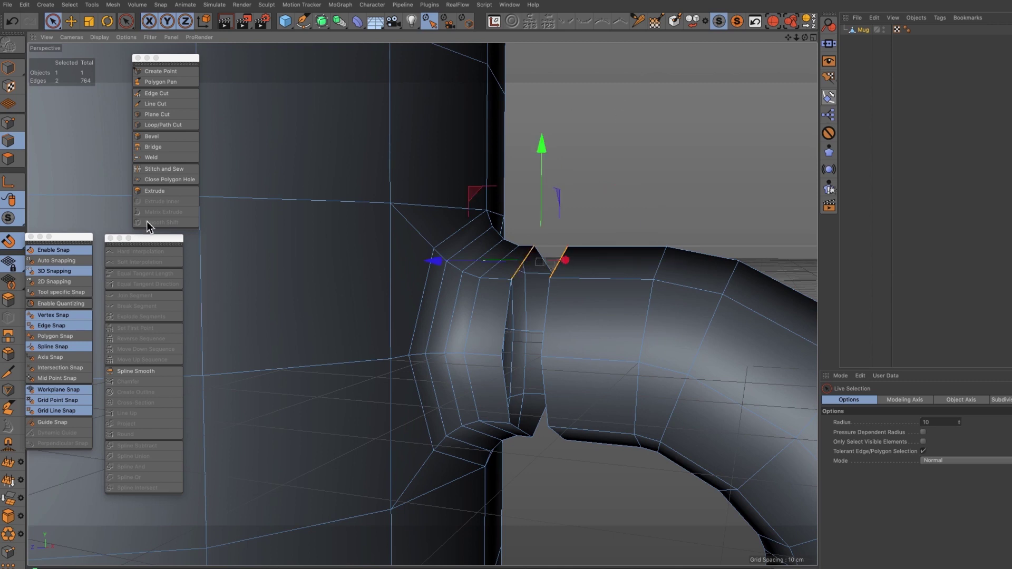
{"action": "left_click", "coordinate": [158, 147]}
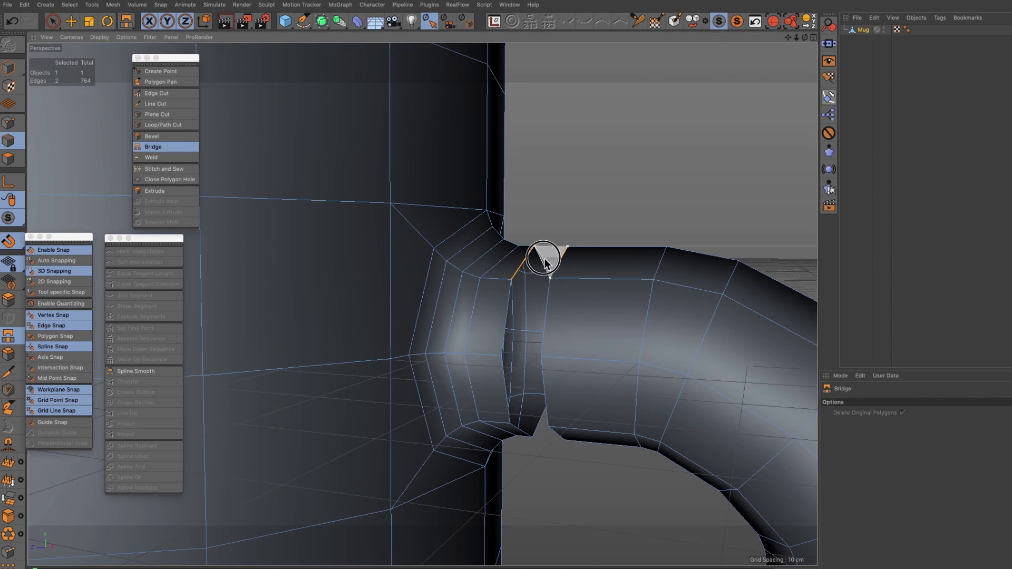
{"action": "left_click_drag", "start_coordinate": [542, 260], "coordinate": [544, 262]}
- Continue bridging facing edge pairs around the upper joint to close the gap between mug opening and handle
{"action": "left_click_drag", "start_coordinate": [804, 38], "coordinate": [802, 55]}
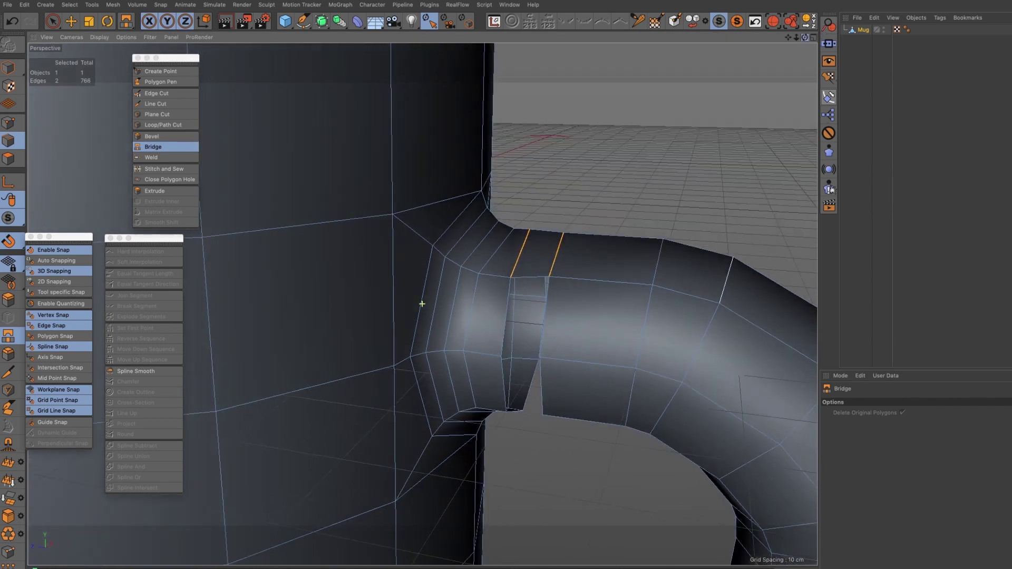
{"action": "left_click_drag", "start_coordinate": [508, 317], "coordinate": [547, 312]}
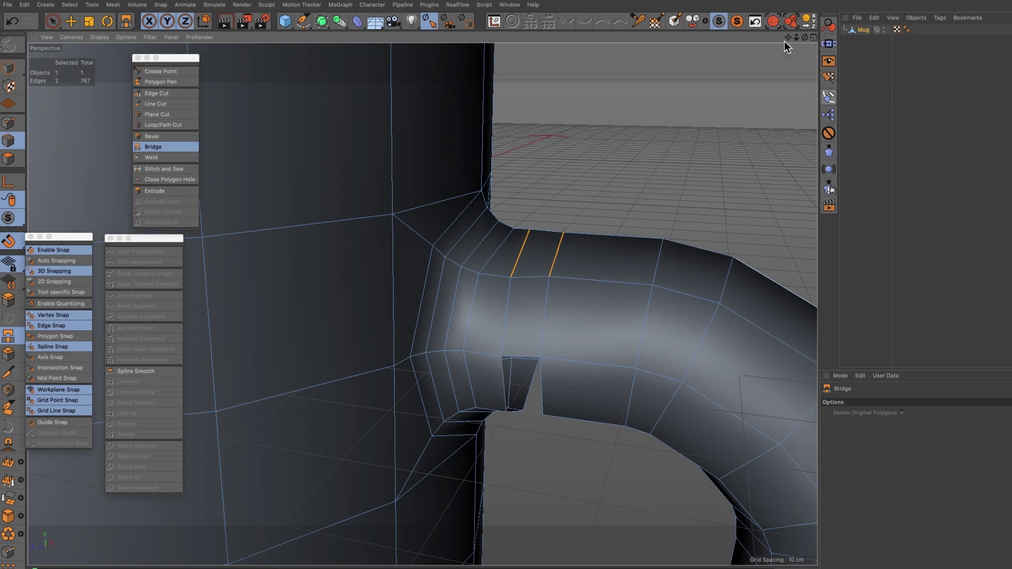
{"action": "left_click_drag", "start_coordinate": [804, 38], "coordinate": [803, 10]}
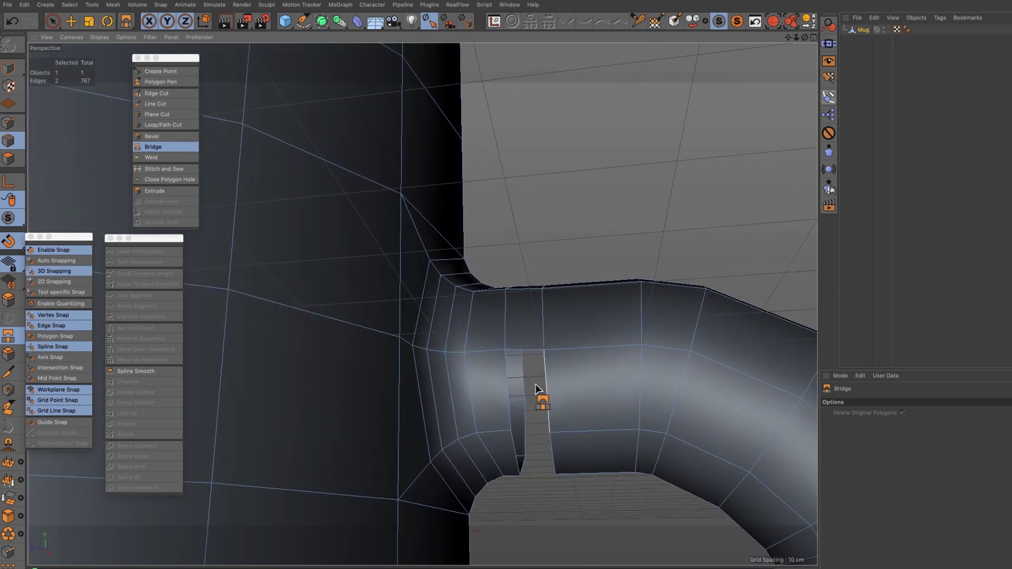
{"action": "left_click_drag", "start_coordinate": [542, 378], "coordinate": [509, 375]}
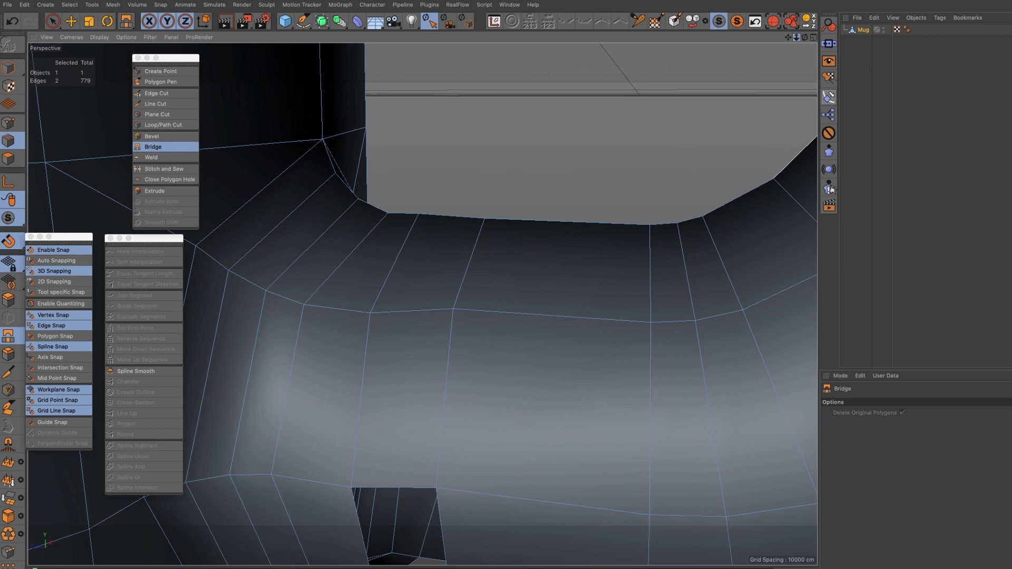
- Bridge the remaining open edges at the lower handle joint and bring the whole mug into view
{"action": "left_click_drag", "start_coordinate": [804, 38], "coordinate": [804, 52]}
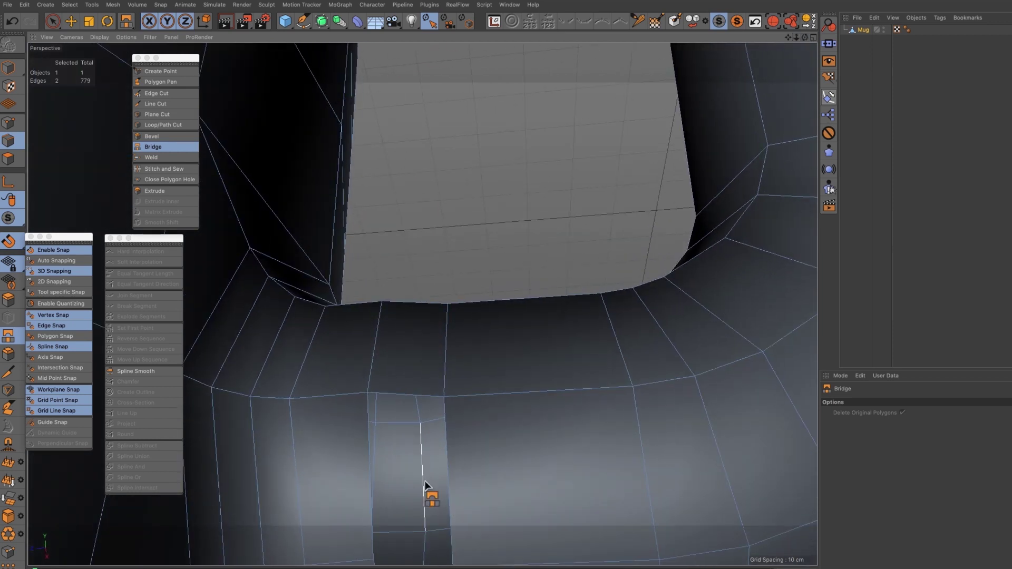
{"action": "left_click_drag", "start_coordinate": [445, 483], "coordinate": [368, 488]}
{"action": "left_click_drag", "start_coordinate": [787, 38], "coordinate": [787, 39]}
{"action": "left_click_drag", "start_coordinate": [387, 301], "coordinate": [465, 321]}
{"action": "mouse_move", "coordinate": [796, 38]}
{"action": "left_mouse_down"}
{"action": "mouse_move", "coordinate": [809, 42]}
{"action": "mouse_move", "coordinate": [788, 37]}
{"action": "mouse_move", "coordinate": [804, 40]}
{"action": "left_mouse_up"}
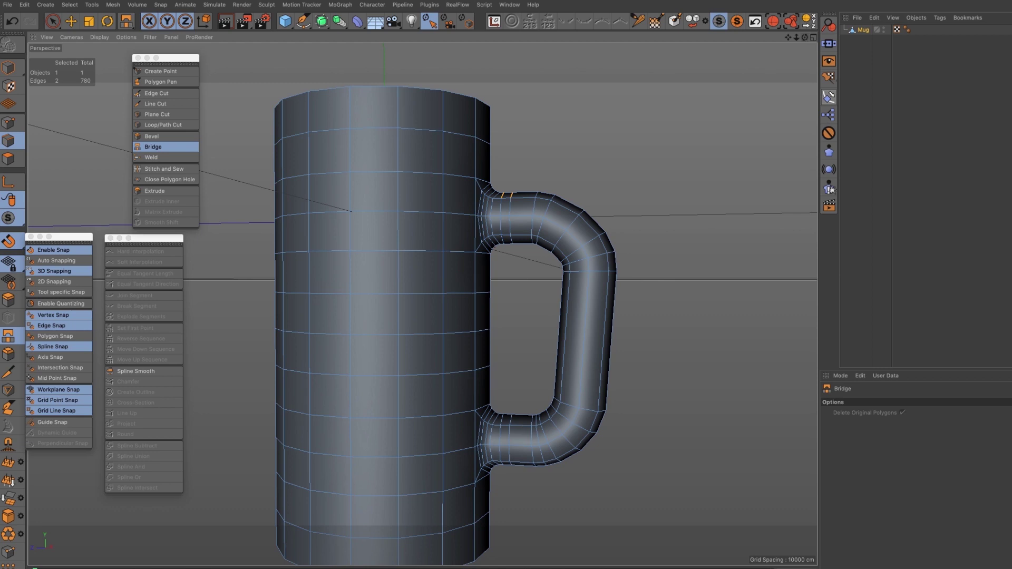
- Loop-select the mug's open bottom rim, raise it slightly along Y and turn off snapping
{"action": "left_click_drag", "start_coordinate": [804, 37], "coordinate": [793, 37]}
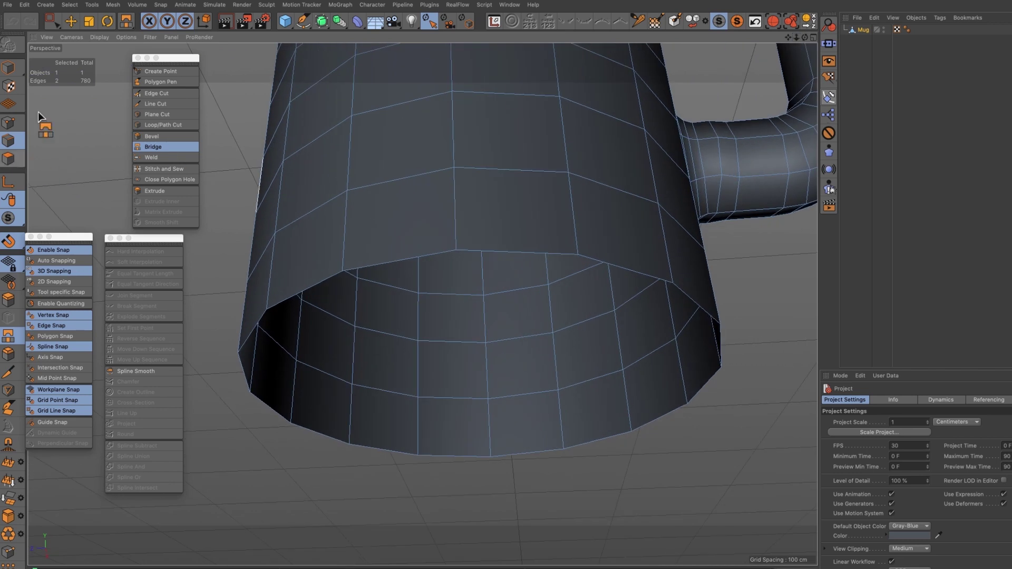
{"action": "left_click", "coordinate": [69, 4]}
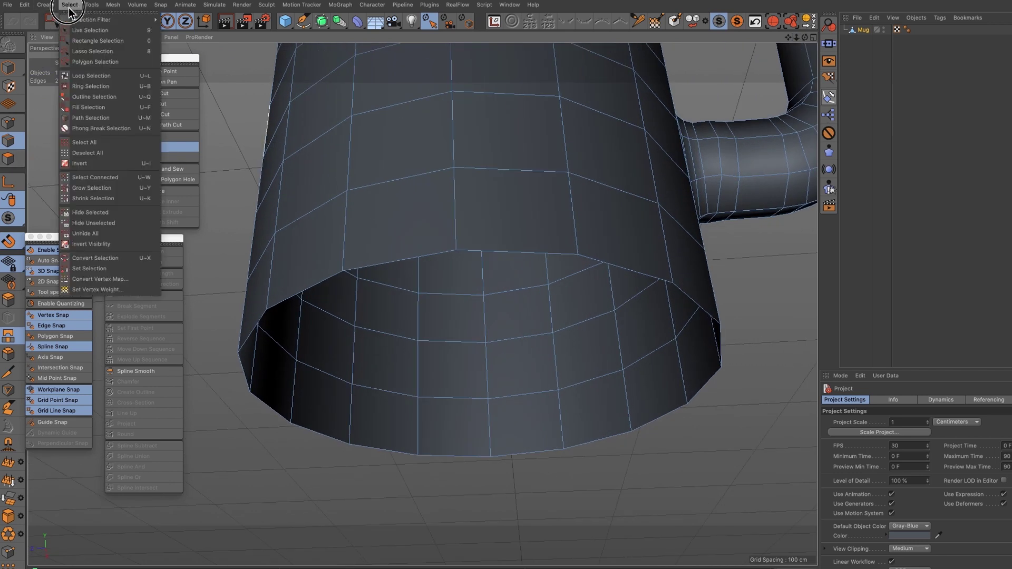
{"action": "left_click", "coordinate": [92, 76]}
{"action": "left_click", "coordinate": [396, 266]}
{"action": "left_click", "coordinate": [71, 21]}
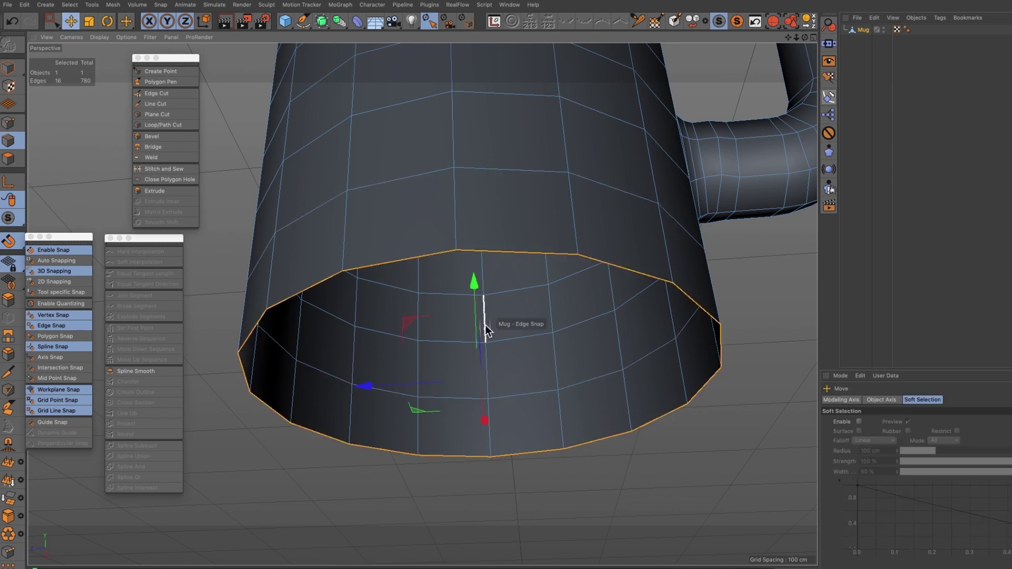
{"action": "left_click_drag", "start_coordinate": [474, 283], "coordinate": [472, 249]}
{"action": "left_click", "coordinate": [53, 250]}
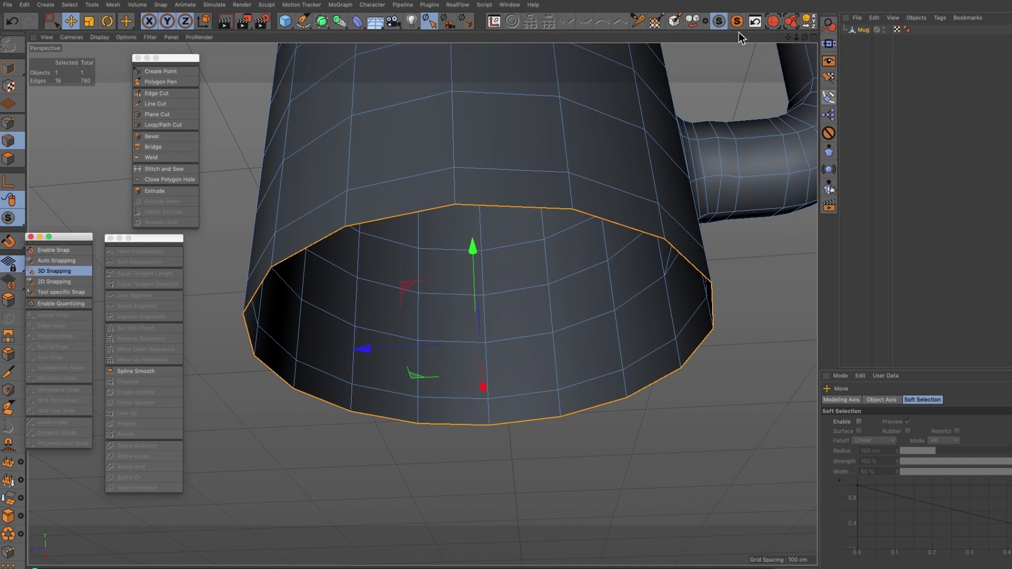
- Extrude the bottom rim edges with a 2 cm offset and an edge angle of -32°
{"action": "left_click_drag", "start_coordinate": [810, 43], "coordinate": [789, 40]}
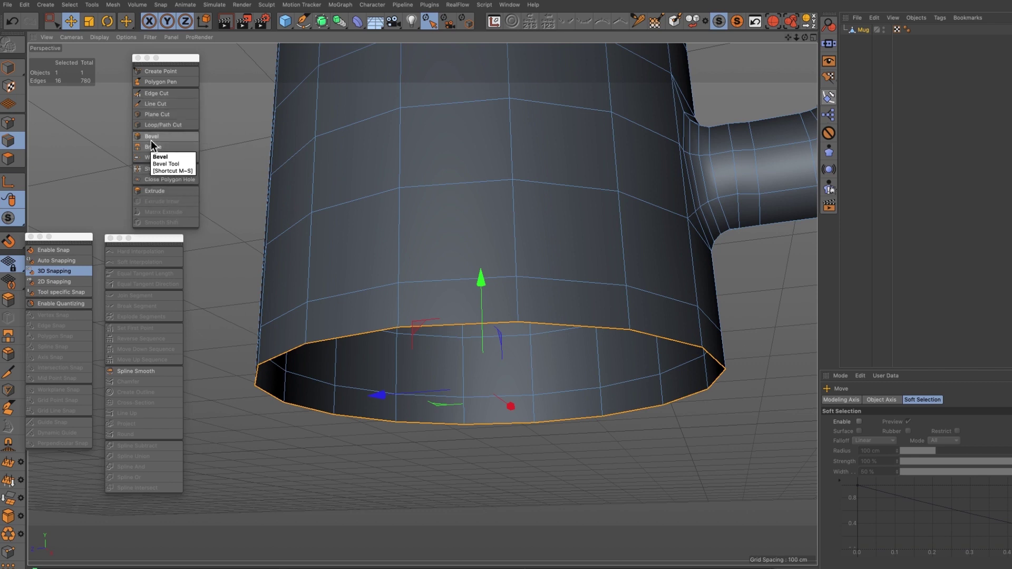
{"action": "left_click", "coordinate": [159, 191]}
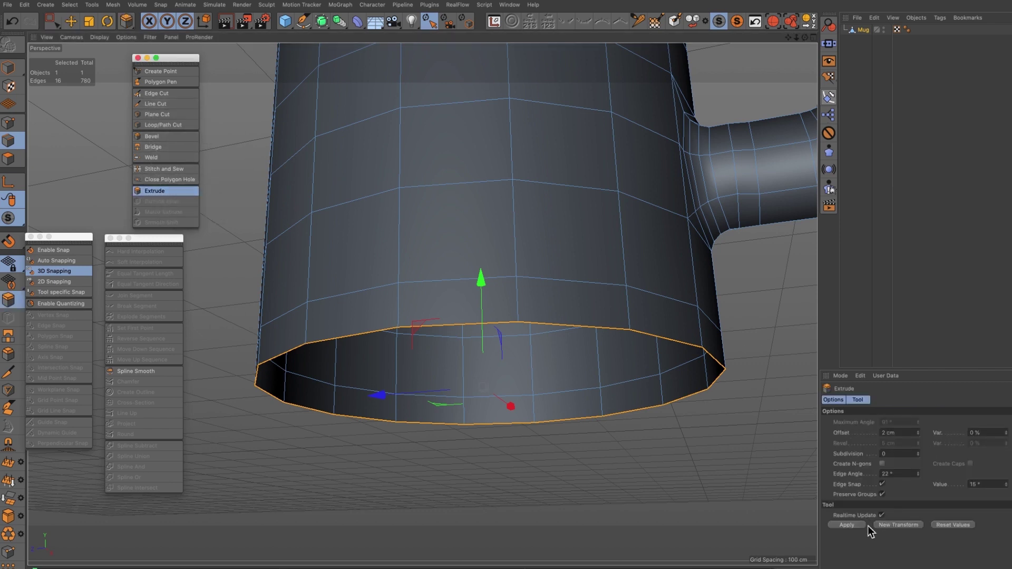
{"action": "left_click", "coordinate": [848, 525]}
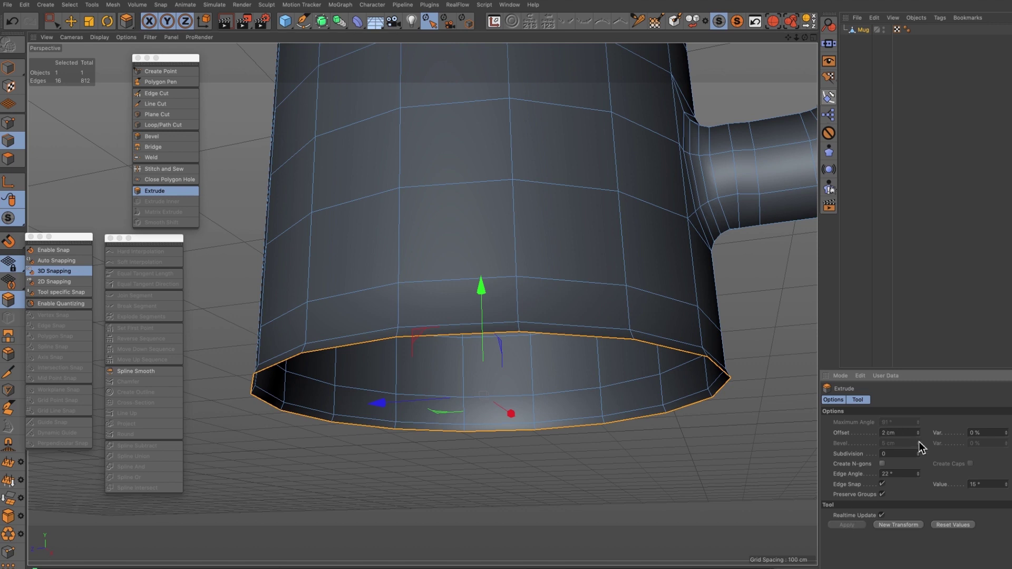
{"action": "left_click_drag", "start_coordinate": [918, 482], "coordinate": [919, 478]}
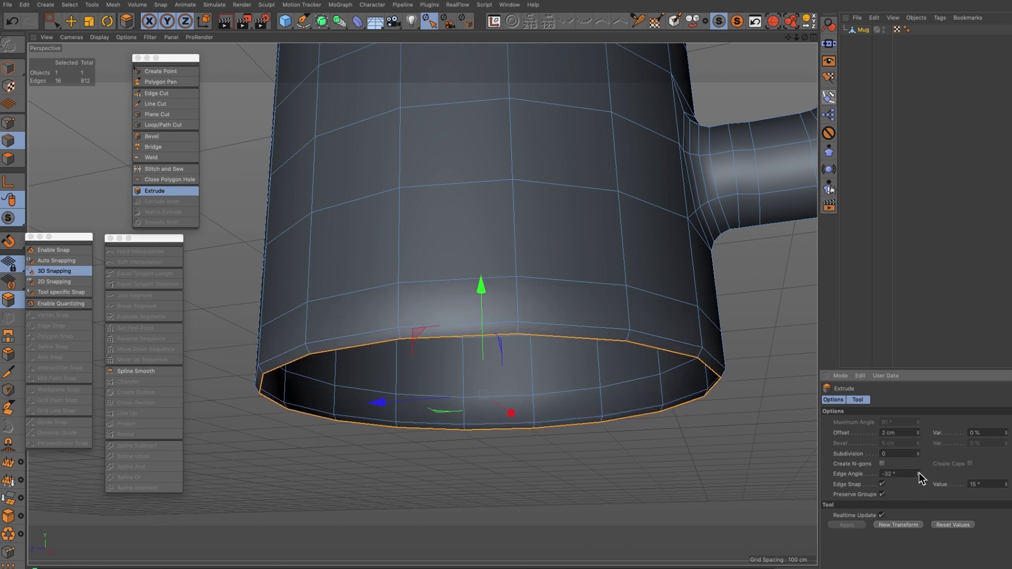
- Extrude the mug's bottom rim edges two more times with a 2 cm offset and a -30° edge angle, and check the side profile
{"action": "left_click", "coordinate": [895, 526]}
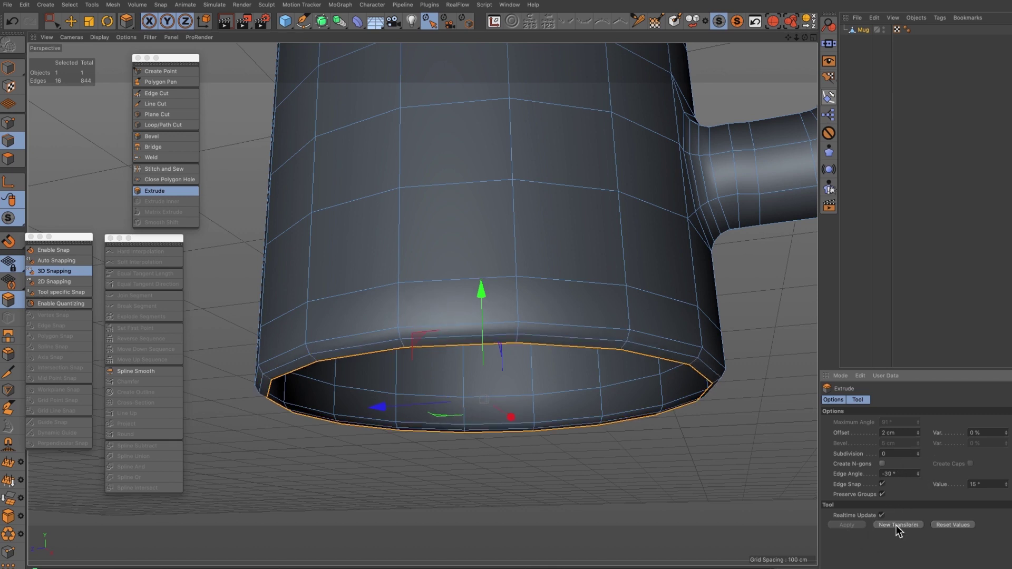
{"action": "left_click", "coordinate": [896, 525]}
{"action": "left_click", "coordinate": [813, 37]}
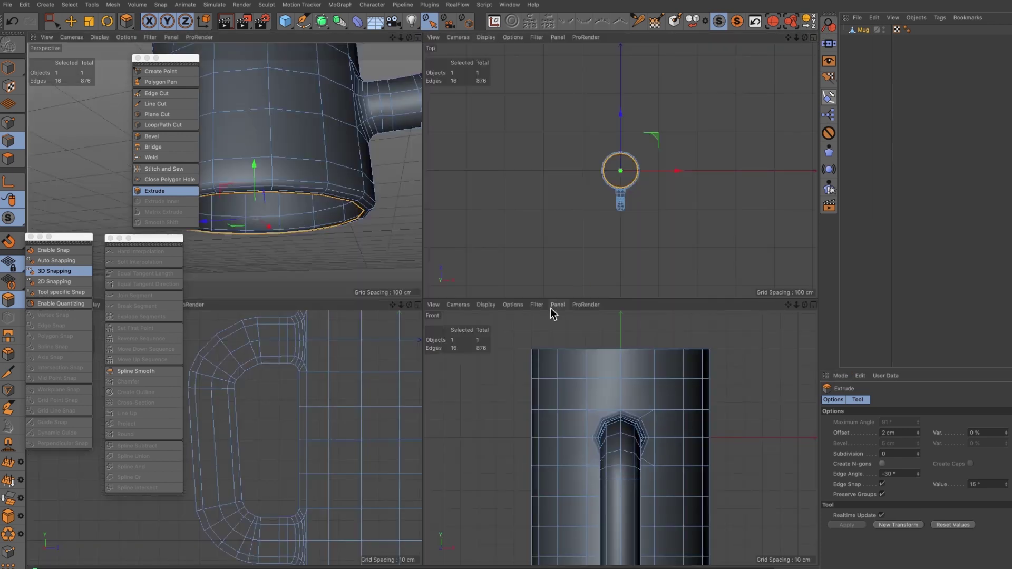
{"action": "middle_click_drag", "start_coordinate": [391, 318], "coordinate": [391, 318], "text": "alt"}
{"action": "left_click_drag", "start_coordinate": [392, 304], "coordinate": [432, 304]}
{"action": "left_click_drag", "start_coordinate": [225, 438], "coordinate": [225, 438]}
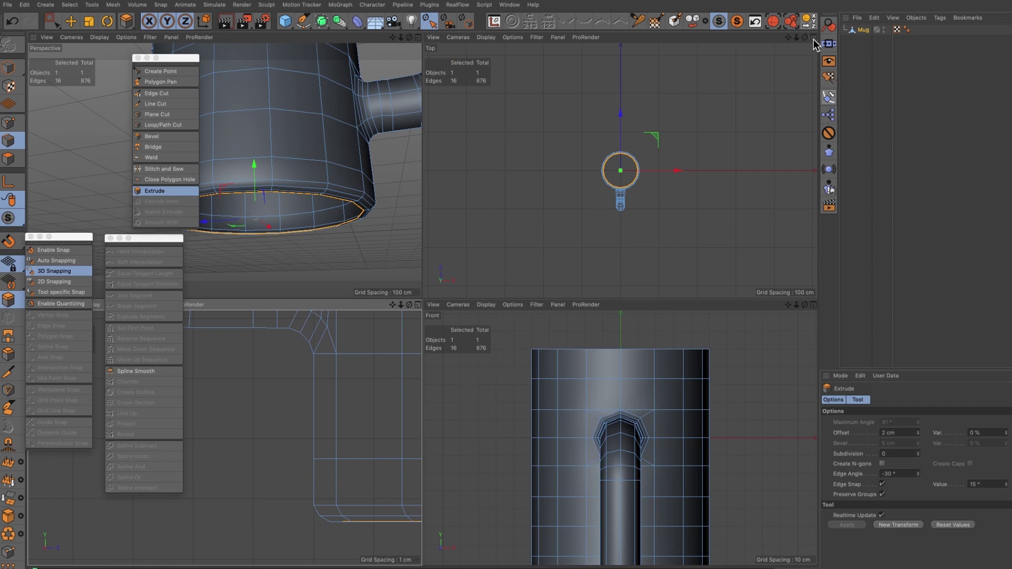
- Close the open hole inside the extruded bottom rim with a single polygon
{"action": "left_click", "coordinate": [418, 36]}
{"action": "left_click_drag", "start_coordinate": [804, 37], "coordinate": [785, 21]}
{"action": "left_click_drag", "start_coordinate": [422, 304], "coordinate": [420, 300]}
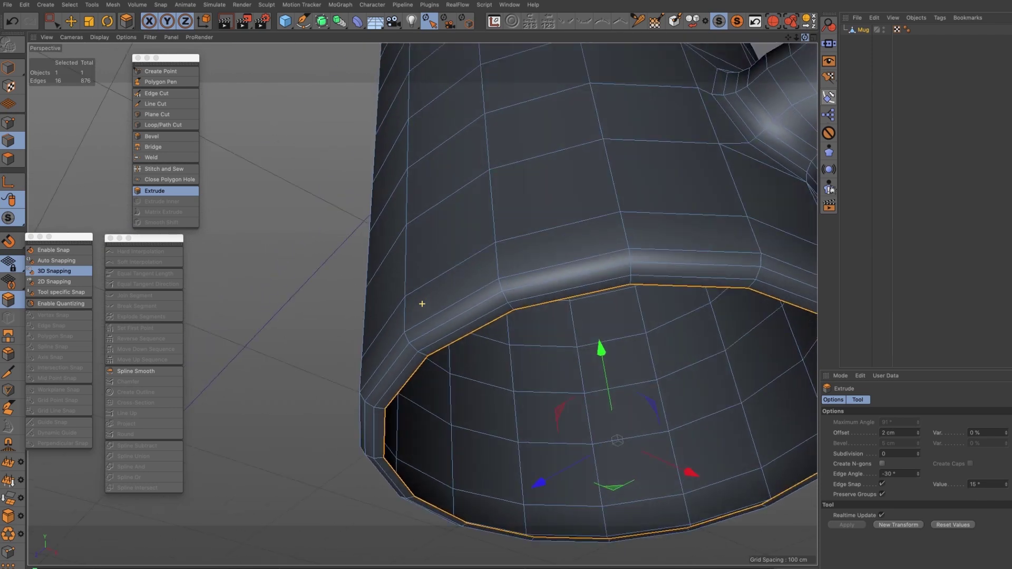
{"action": "left_click", "coordinate": [176, 181]}
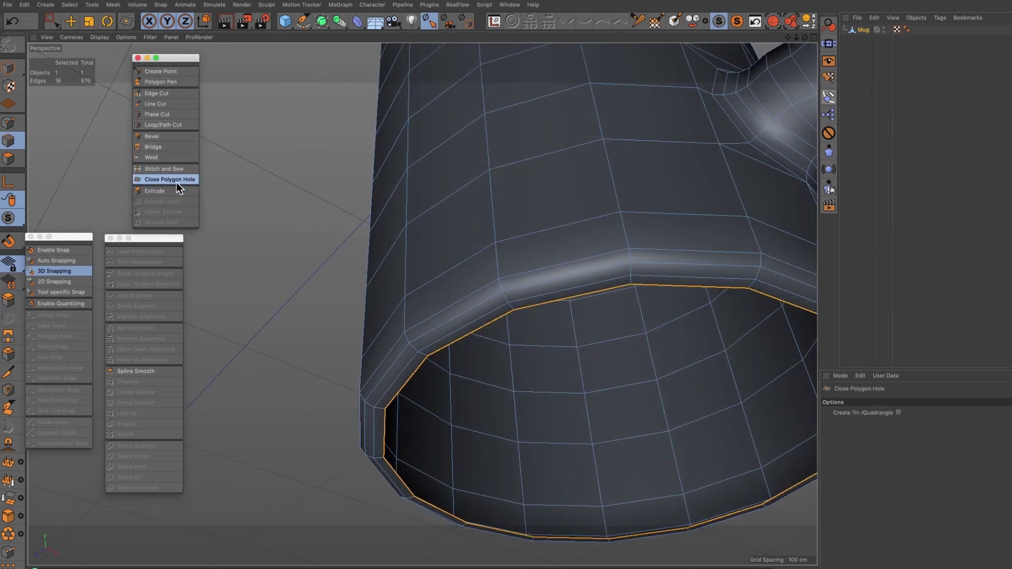
{"action": "left_click", "coordinate": [583, 293]}
- Loop-select the edges of the mug's open top rim and delete them
{"action": "left_click_drag", "start_coordinate": [805, 38], "coordinate": [787, 213]}
{"action": "scroll", "coordinate": [422, 304], "scroll_direction": "down", "scroll_amount": 2}
{"action": "left_click_drag", "start_coordinate": [805, 37], "coordinate": [755, 187]}
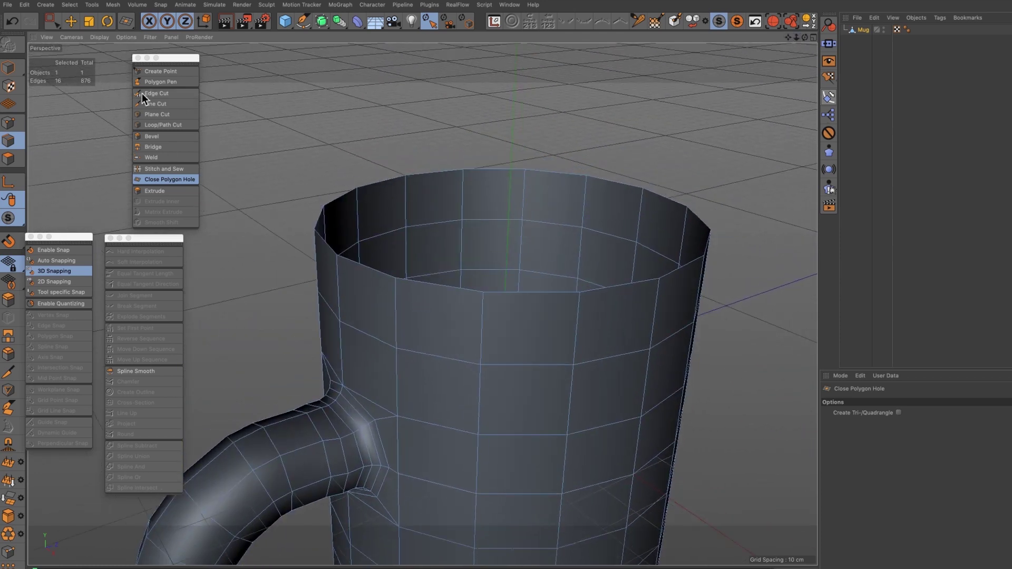
{"action": "left_click", "coordinate": [70, 4]}
{"action": "left_click", "coordinate": [98, 77]}
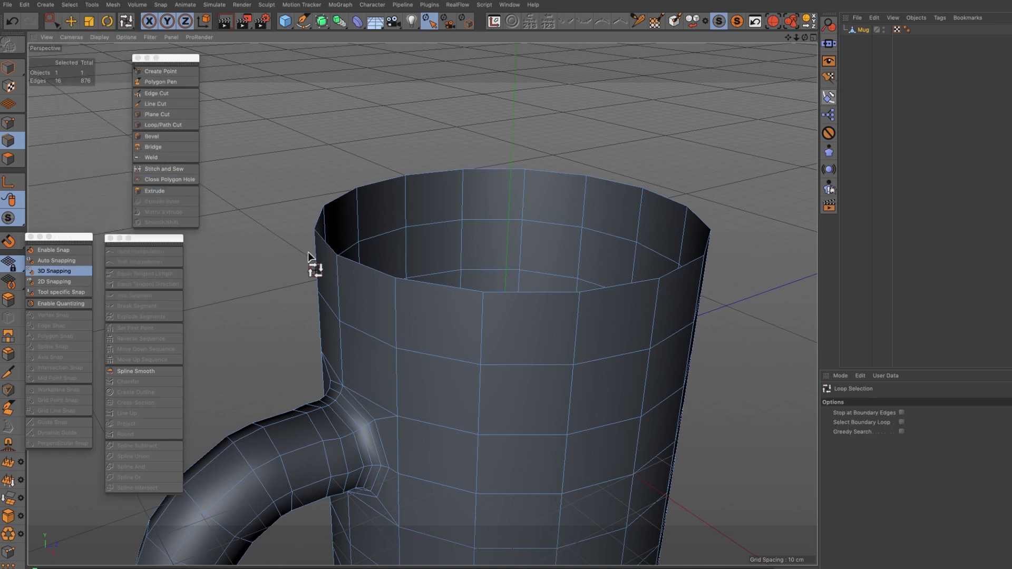
{"action": "left_click", "coordinate": [416, 284]}
{"action": "key", "text": "Delete"}
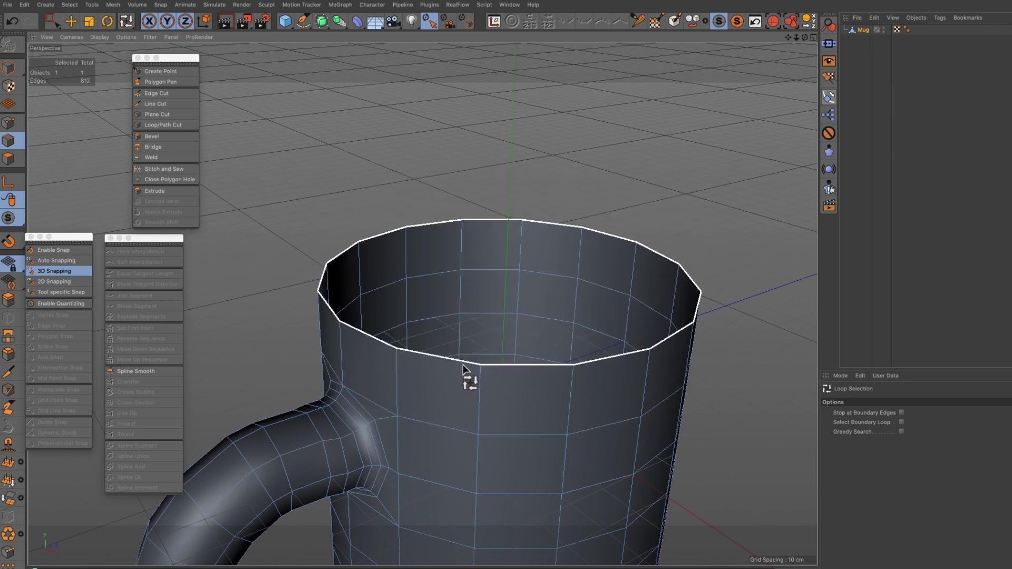
- Loop-select the new top rim and extrude it twice with a 1.612 cm offset, at edge angles of -30° and -60°
{"action": "left_click", "coordinate": [438, 357]}
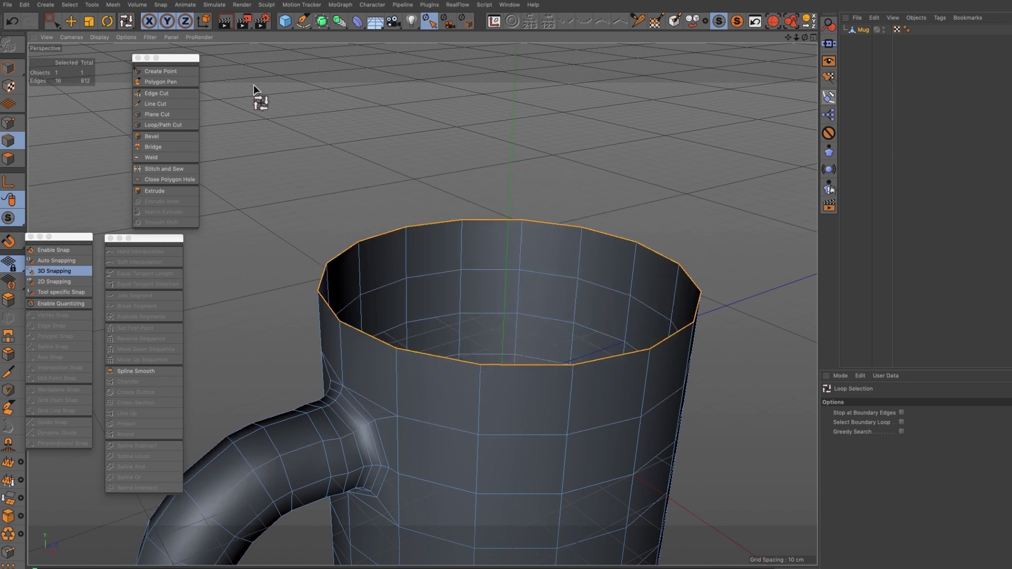
{"action": "left_click", "coordinate": [158, 190]}
{"action": "mouse_move", "coordinate": [300, 311]}
{"action": "left_mouse_down"}
{"action": "mouse_move", "coordinate": [279, 311]}
{"action": "mouse_move", "coordinate": [315, 314]}
{"action": "left_mouse_up"}
{"action": "left_click_drag", "start_coordinate": [804, 37], "coordinate": [800, 16]}
{"action": "mouse_move", "coordinate": [727, 308]}
{"action": "left_mouse_down"}
{"action": "mouse_move", "coordinate": [739, 308]}
{"action": "mouse_move", "coordinate": [727, 307]}
{"action": "left_mouse_up"}
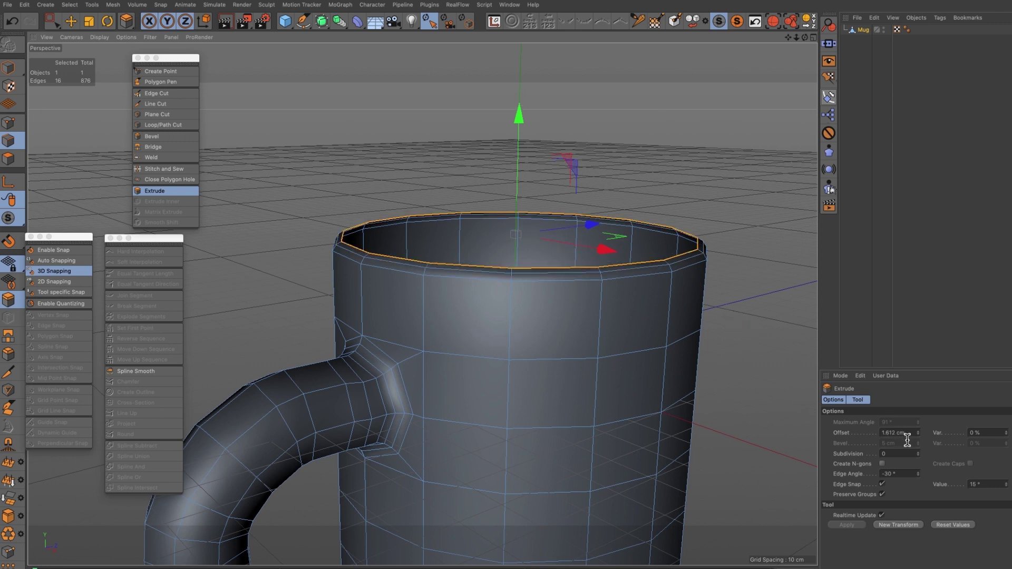
{"action": "left_click", "coordinate": [919, 473]}
{"action": "left_click_drag", "start_coordinate": [919, 479], "coordinate": [920, 480]}
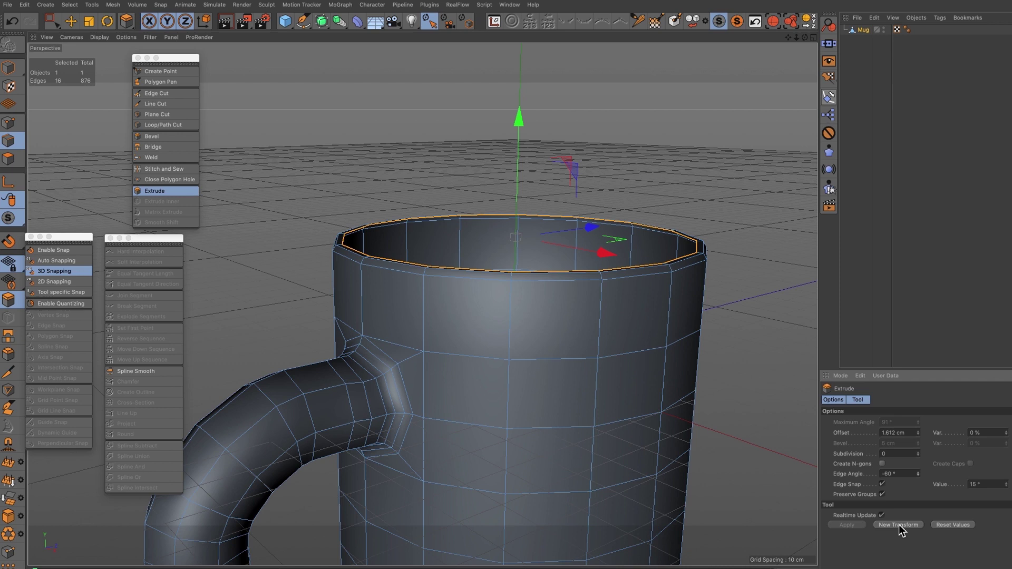
- Extrude the top rim once more at 1.612 cm and -60°, and show its profile in the Right view
{"action": "left_click", "coordinate": [899, 523]}
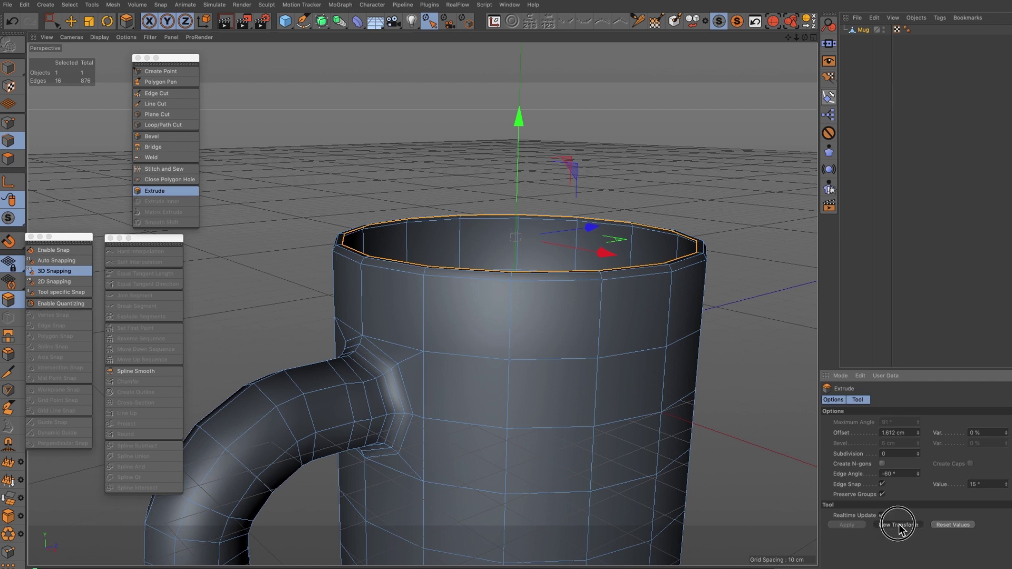
{"action": "mouse_move", "coordinate": [422, 304]}
{"action": "left_mouse_down", "text": "alt"}
{"action": "mouse_move", "coordinate": [422, 369]}
{"action": "mouse_move", "coordinate": [438, 303]}
{"action": "mouse_move", "coordinate": [422, 304]}
{"action": "left_mouse_up", "text": "alt"}
{"action": "left_click", "coordinate": [813, 37]}
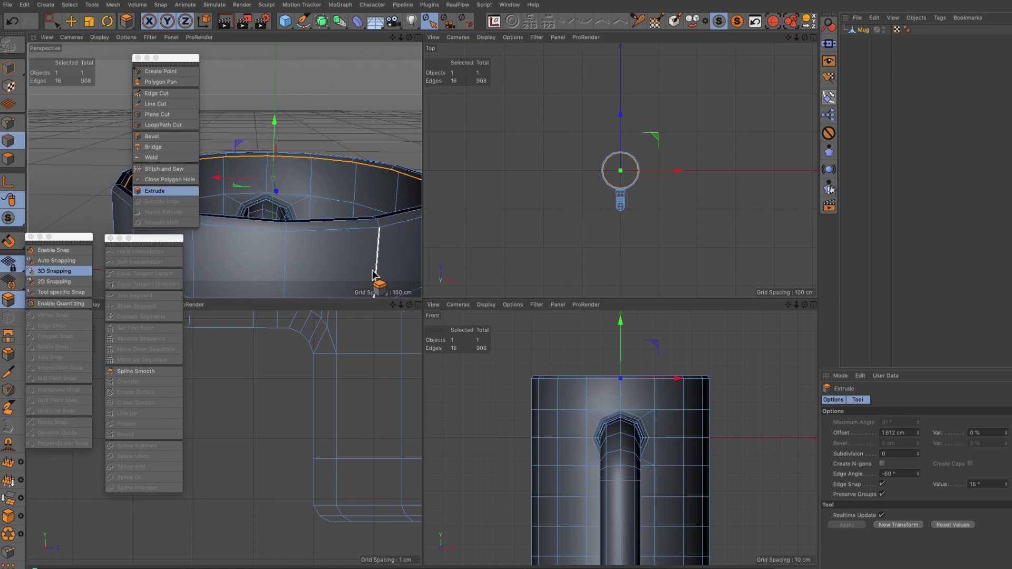
{"action": "left_click", "coordinate": [416, 305]}
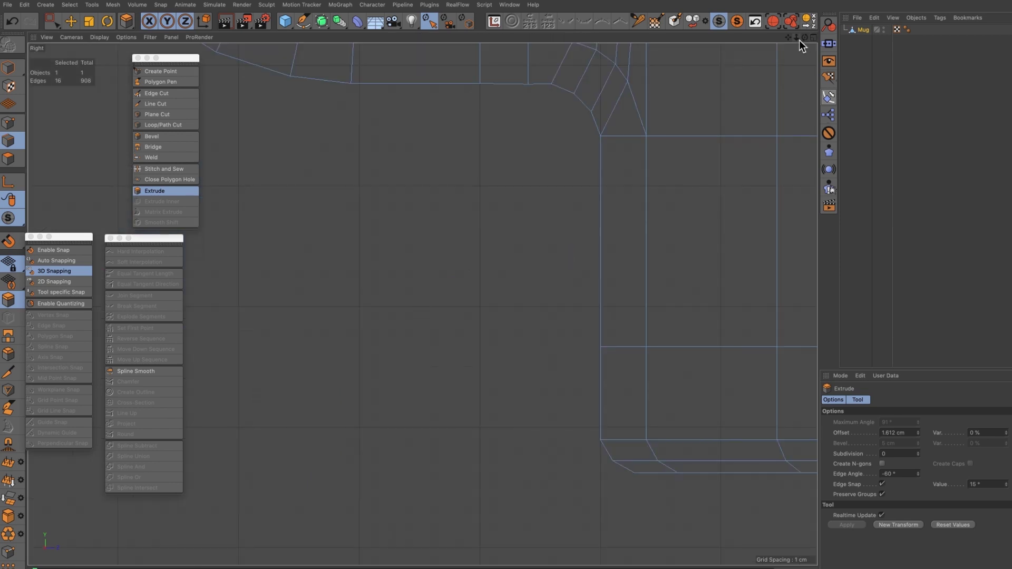
{"action": "left_click_drag", "start_coordinate": [797, 38], "coordinate": [769, 38]}
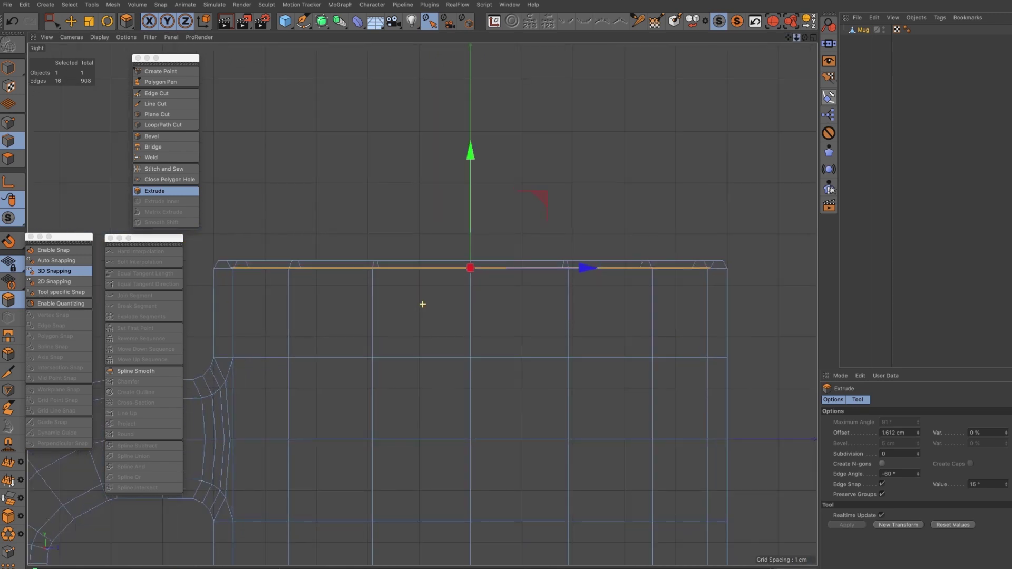
- Extrude the top rim again by 1.612 cm and set its edge angle to -30°
{"action": "left_click", "coordinate": [891, 525]}
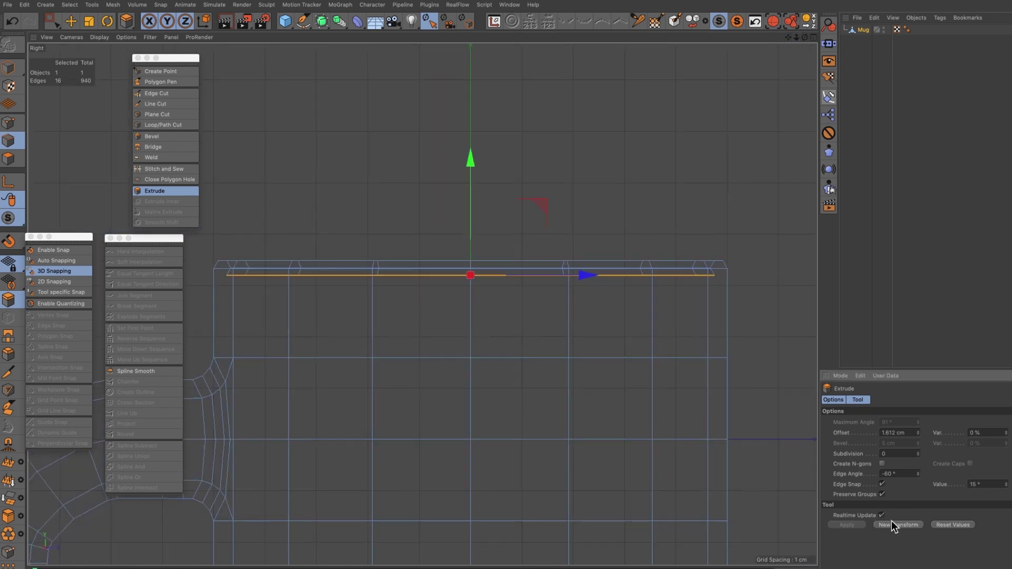
{"action": "left_click", "coordinate": [918, 477]}
{"action": "left_click", "coordinate": [918, 478]}
{"action": "left_click", "coordinate": [918, 473]}
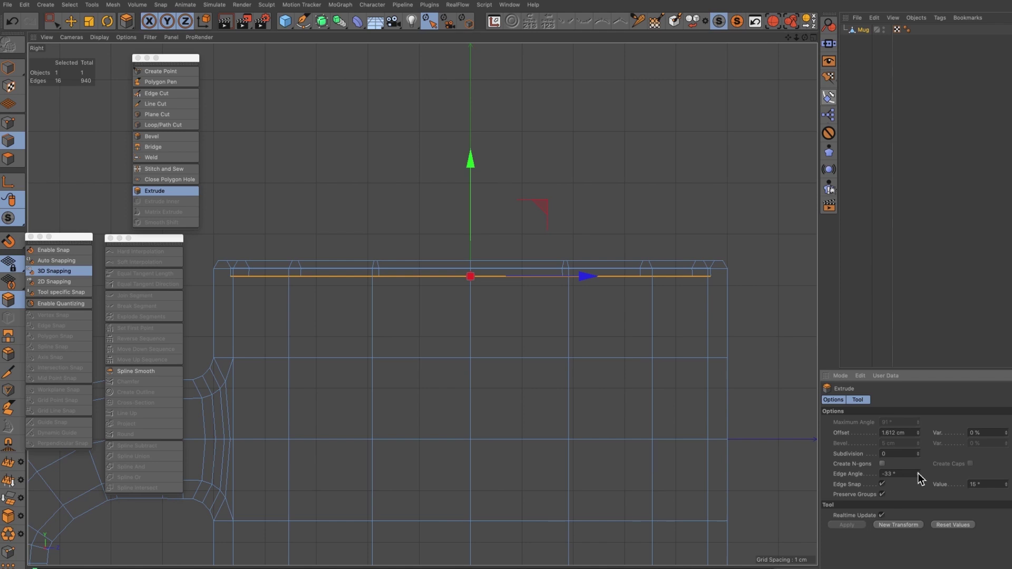
{"action": "left_click", "coordinate": [918, 472]}
{"action": "left_click_drag", "start_coordinate": [797, 37], "coordinate": [820, 40]}
{"action": "left_click", "coordinate": [920, 478]}
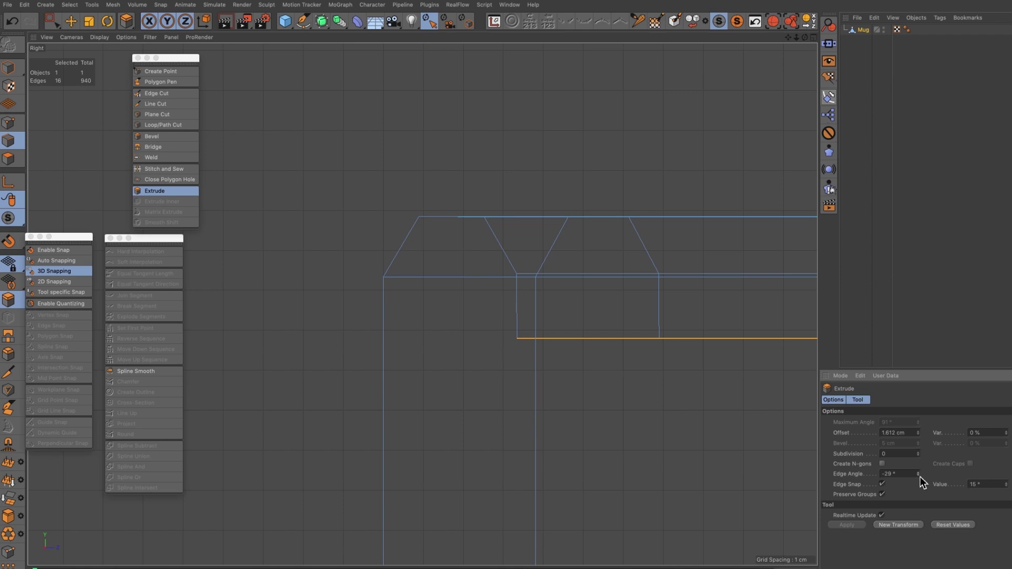
{"action": "left_click_drag", "start_coordinate": [801, 42], "coordinate": [766, 16]}
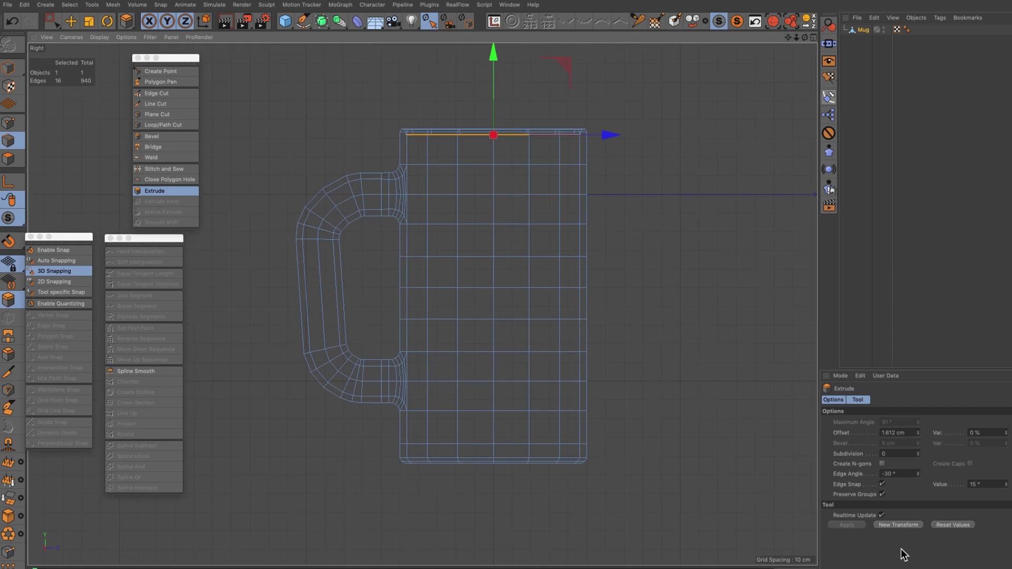
- Extrude the inner rim down to just above the mug's base with a 0° edge angle and 169.7 cm offset, then deselect the mug
{"action": "left_click", "coordinate": [901, 525]}
{"action": "left_click", "coordinate": [904, 473]}
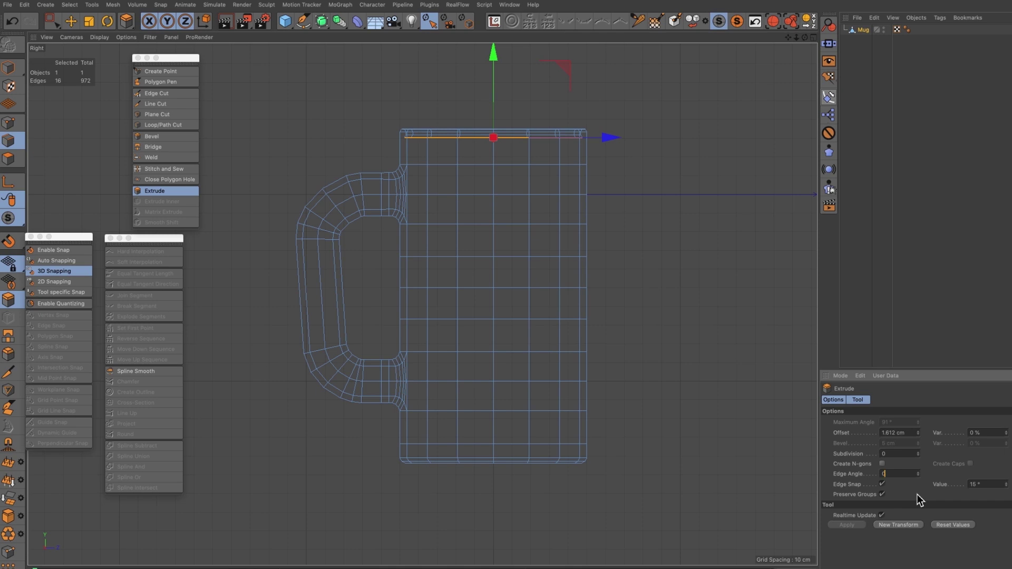
{"action": "left_click_drag", "start_coordinate": [918, 431], "coordinate": [903, 438]}
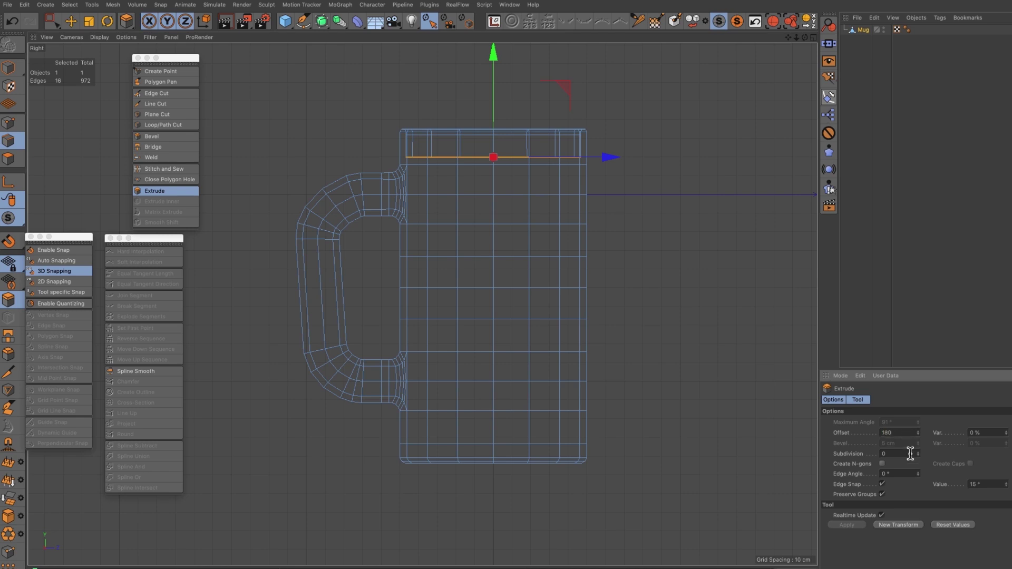
{"action": "left_click", "coordinate": [907, 478]}
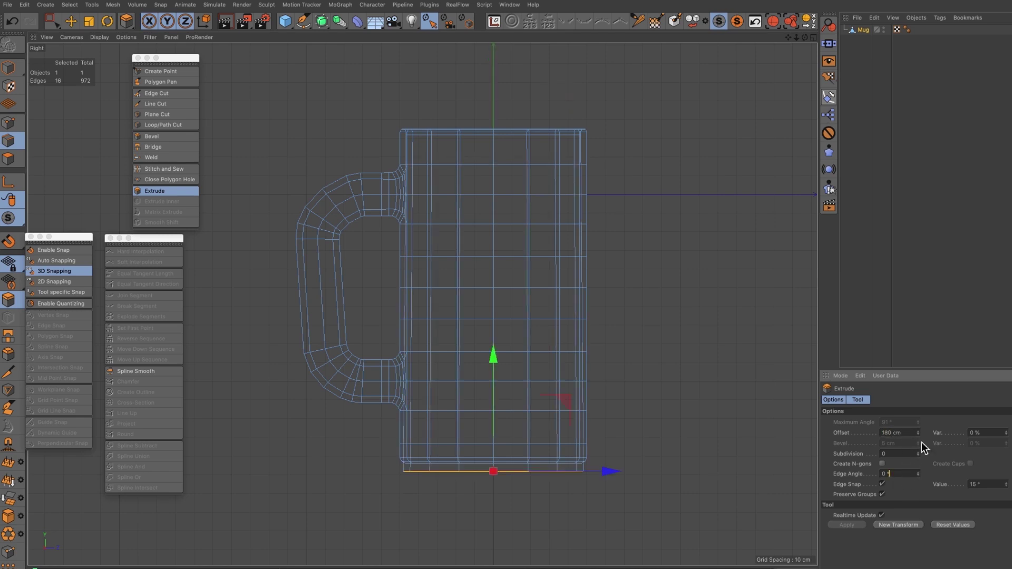
{"action": "left_click_drag", "start_coordinate": [921, 436], "coordinate": [920, 440]}
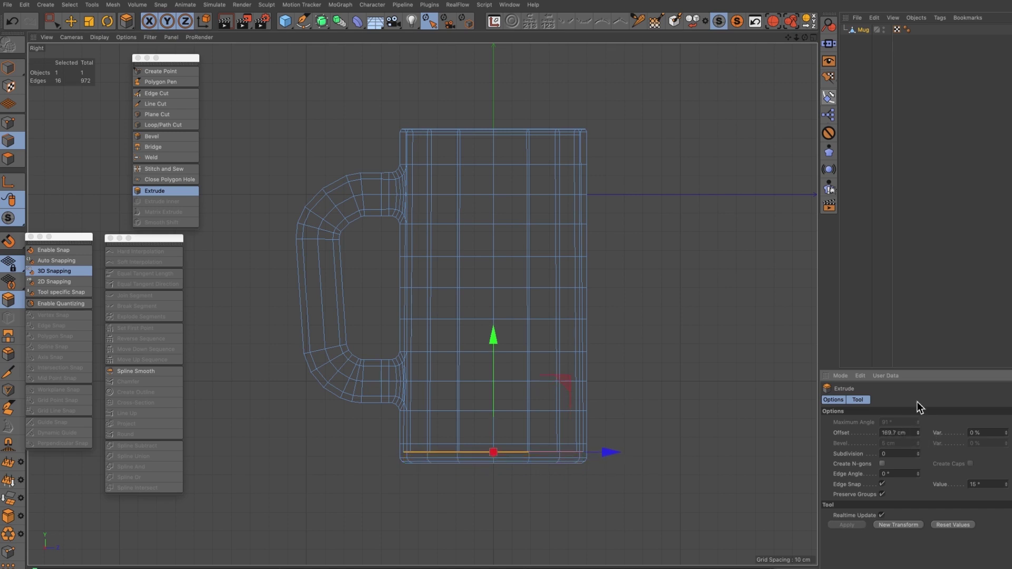
{"action": "left_click", "coordinate": [928, 231]}
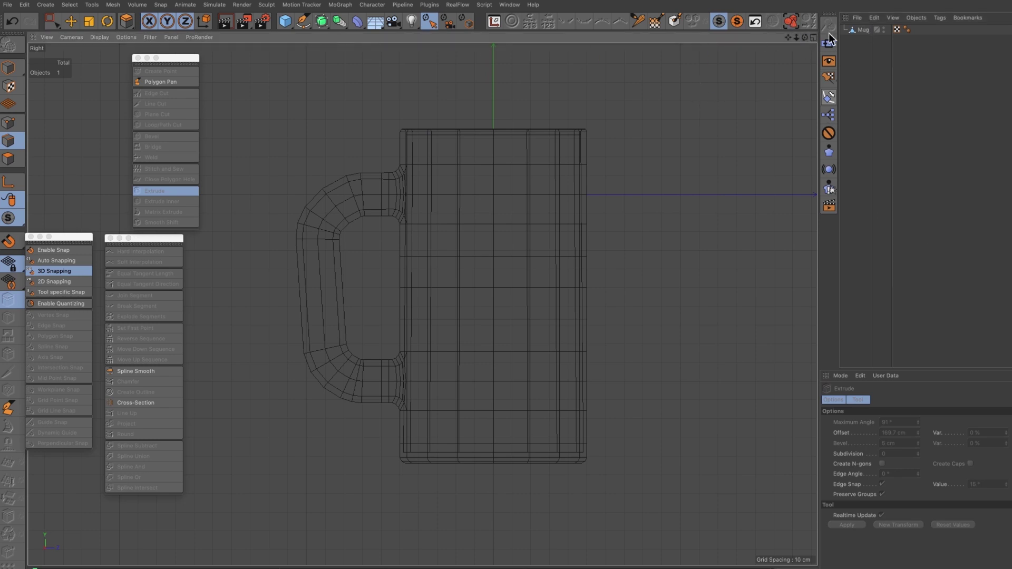
- Add a Subdivision Surface and make the Mug object its child, with the whole mug shown in perspective
{"action": "left_click", "coordinate": [813, 37]}
{"action": "left_click", "coordinate": [420, 36]}
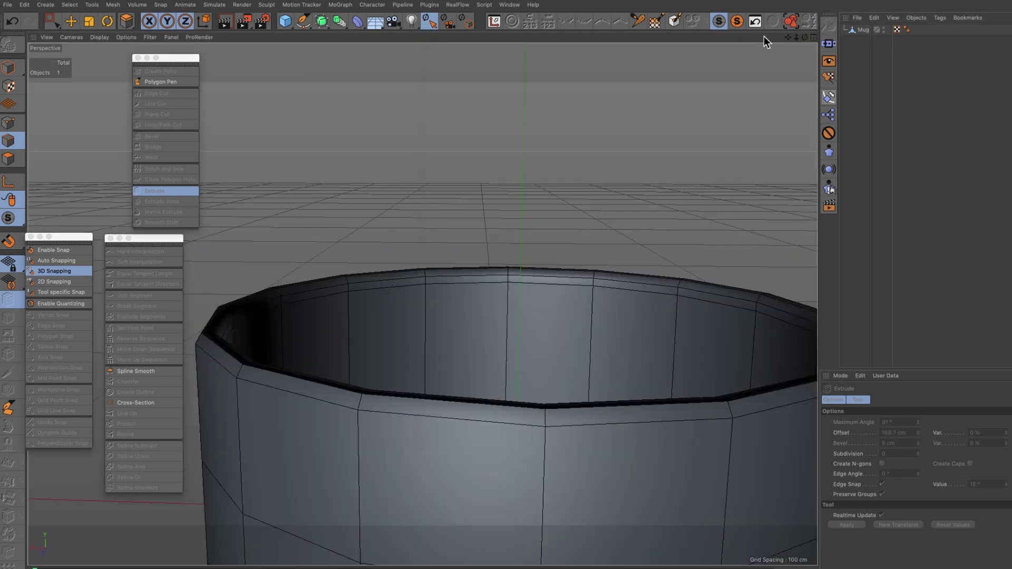
{"action": "left_click_drag", "start_coordinate": [804, 38], "coordinate": [872, 0]}
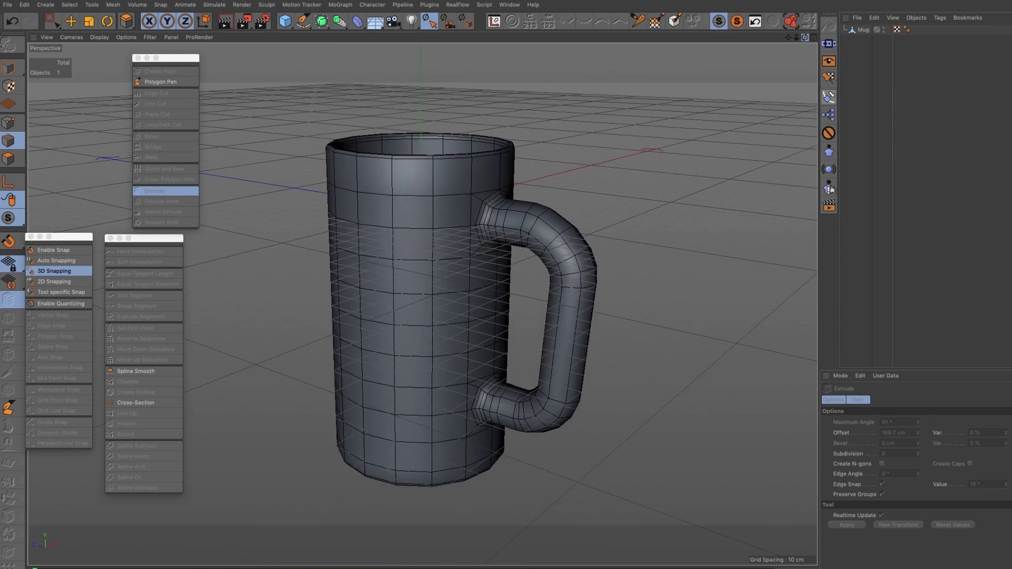
{"action": "mouse_move", "coordinate": [805, 37]}
{"action": "left_mouse_down"}
{"action": "mouse_move", "coordinate": [804, 5]}
{"action": "mouse_move", "coordinate": [806, 113]}
{"action": "mouse_move", "coordinate": [802, 22]}
{"action": "left_mouse_up"}
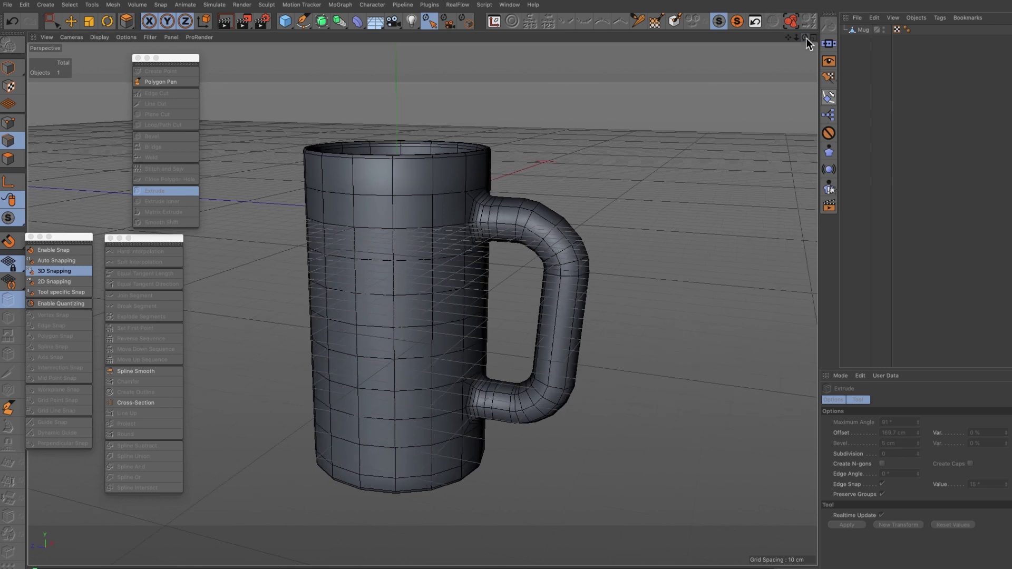
{"action": "left_click_drag", "start_coordinate": [326, 24], "coordinate": [375, 39]}
{"action": "left_click_drag", "start_coordinate": [861, 40], "coordinate": [867, 32]}
{"action": "left_click", "coordinate": [880, 90]}
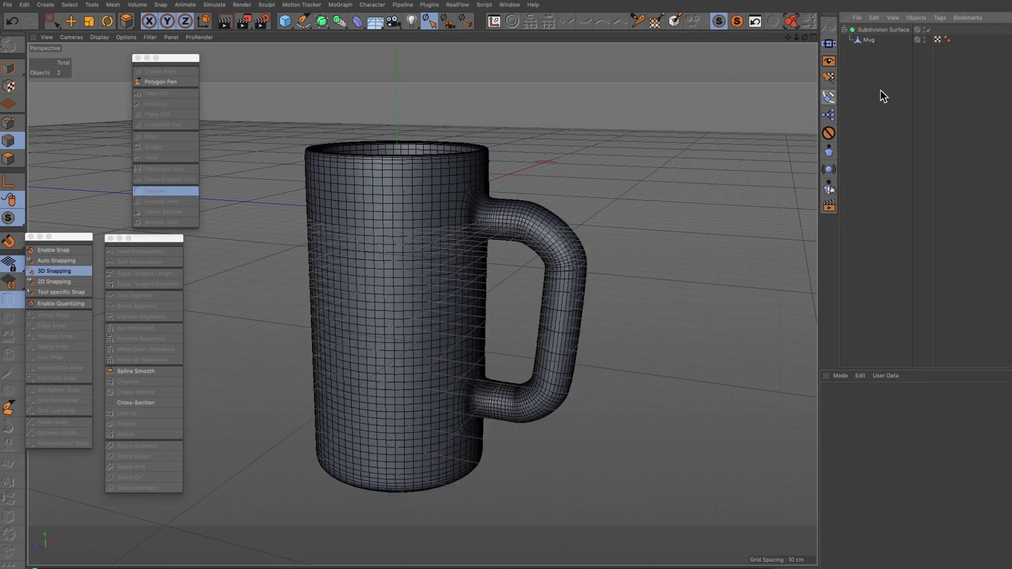